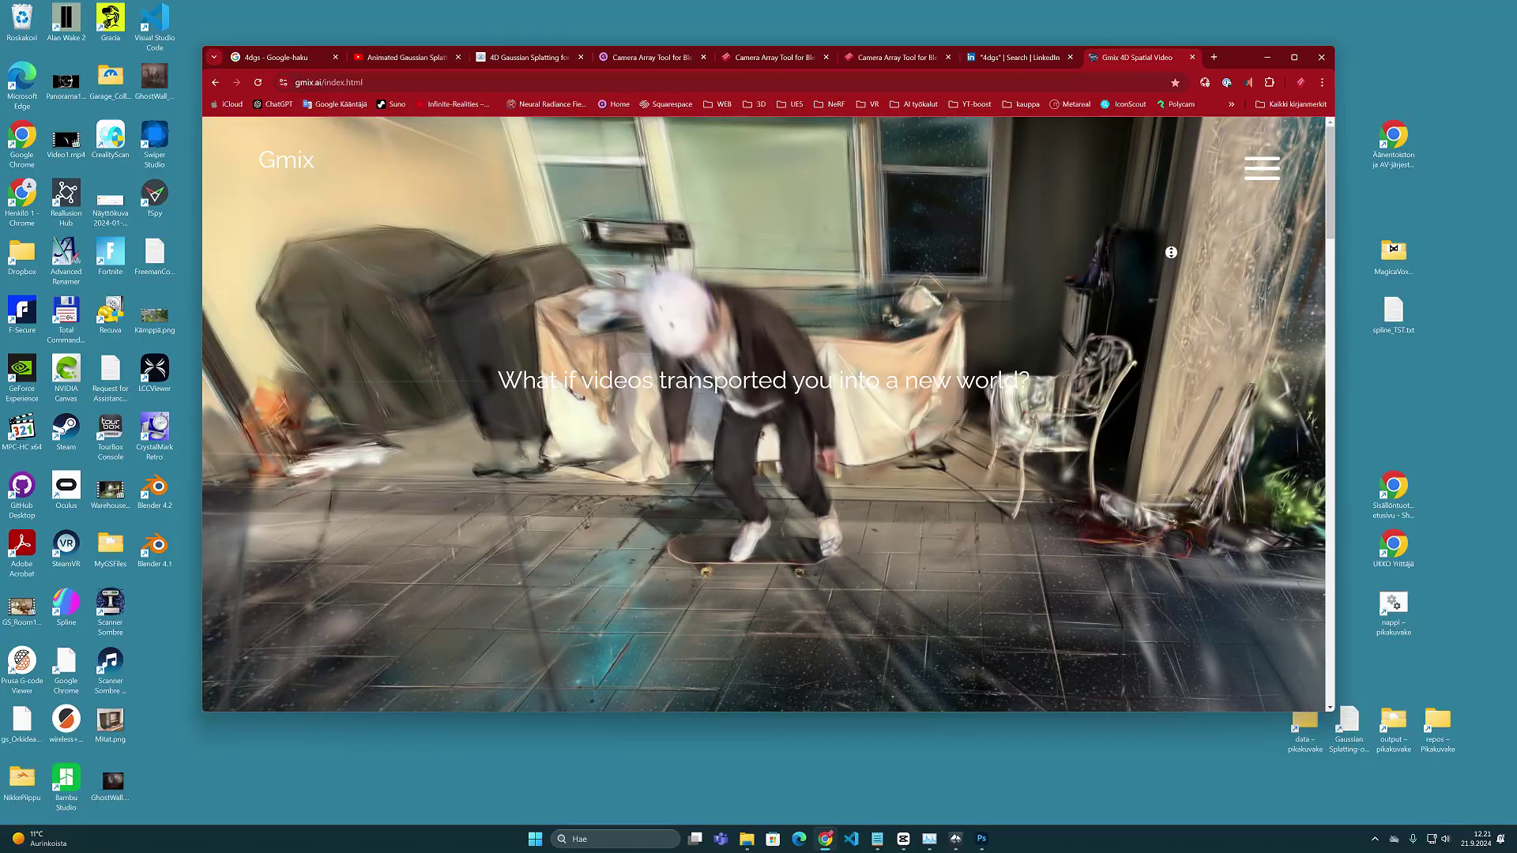
# - Orbit around the airplane and enable Crop so only the plane's stand and a small grass patch remain
pyautogui.scroll(-3, 1170, 252)
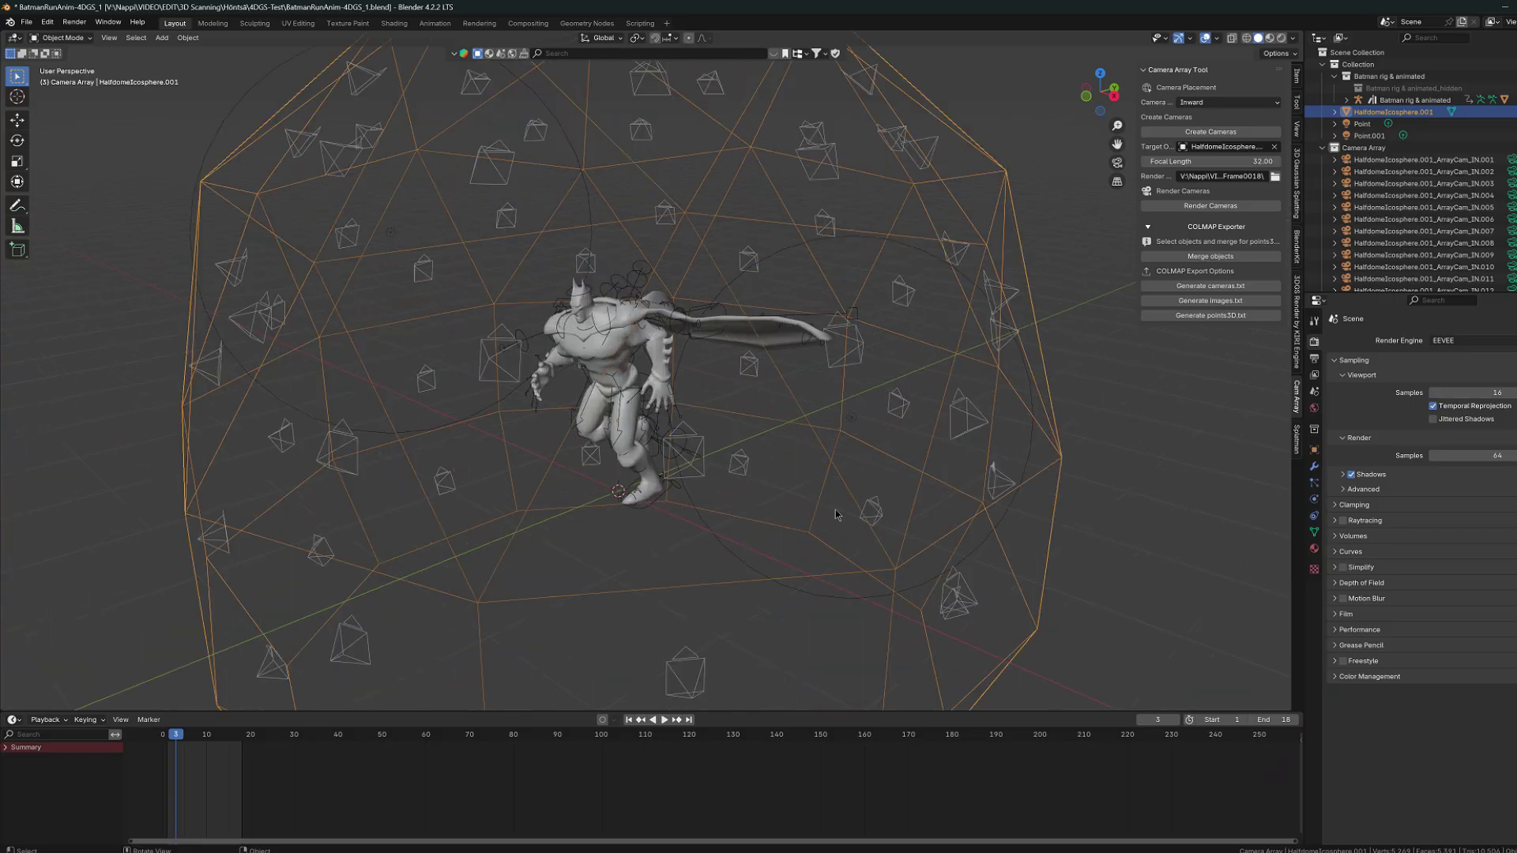
pyautogui.scroll(4, 826, 494)
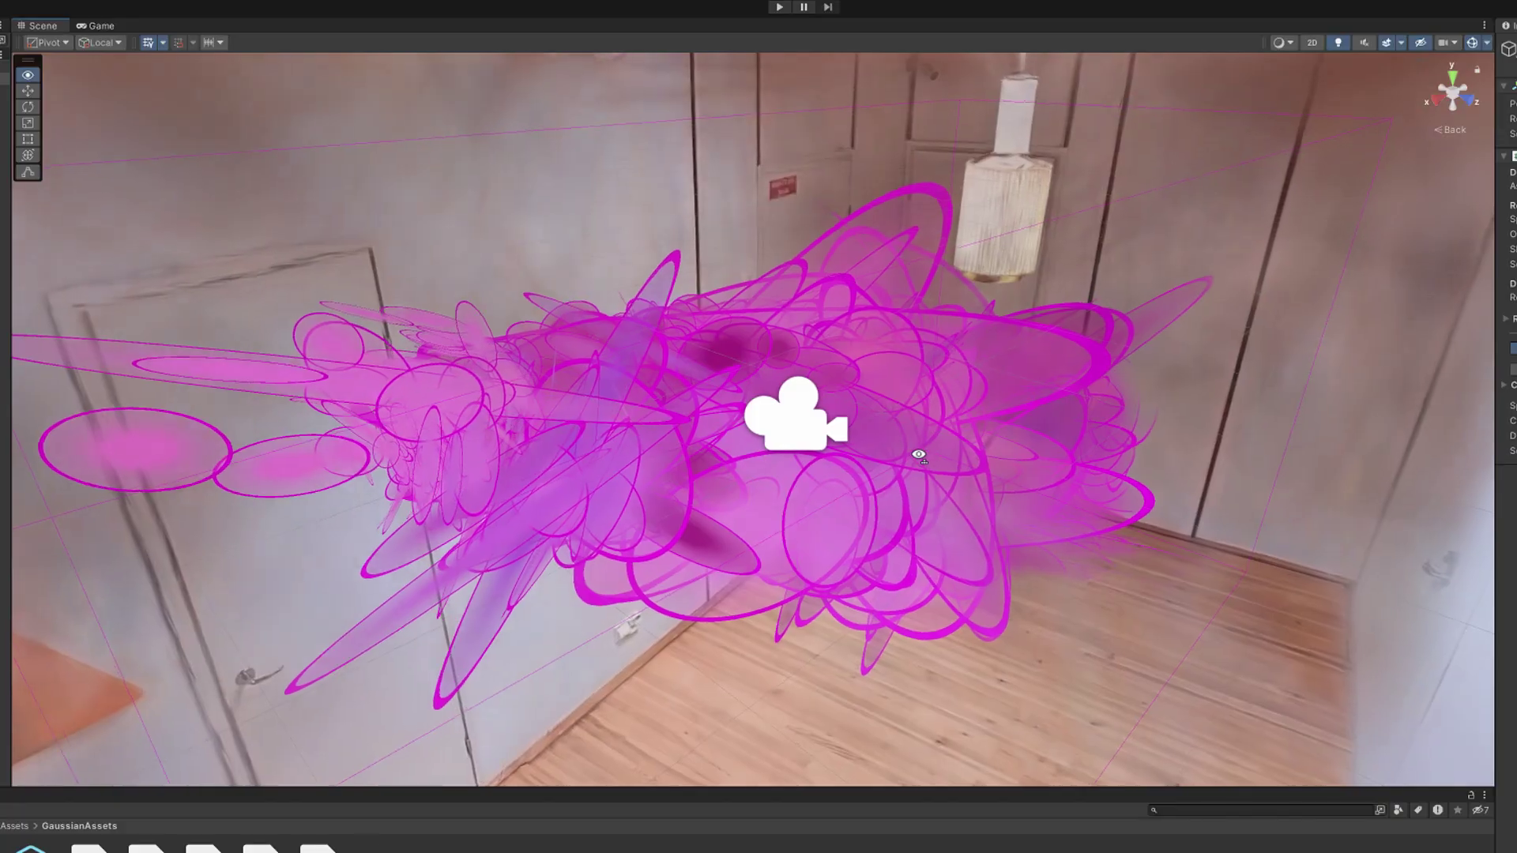
pyautogui.keyDown('alt'); pyautogui.moveTo(921, 443); pyautogui.dragTo(776, 454); pyautogui.keyUp('alt')
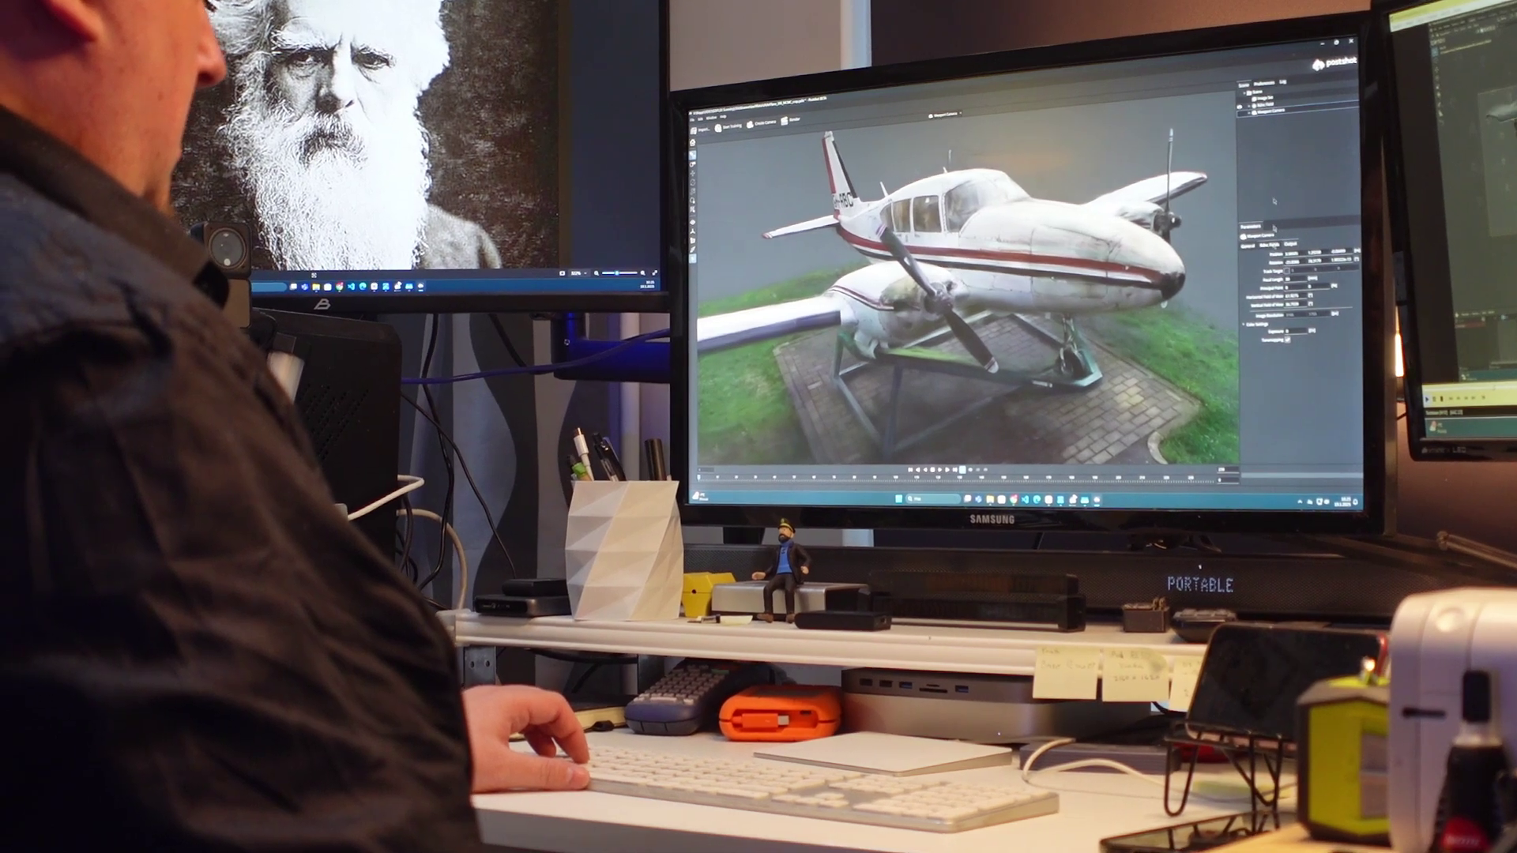
pyautogui.click(1289, 106)
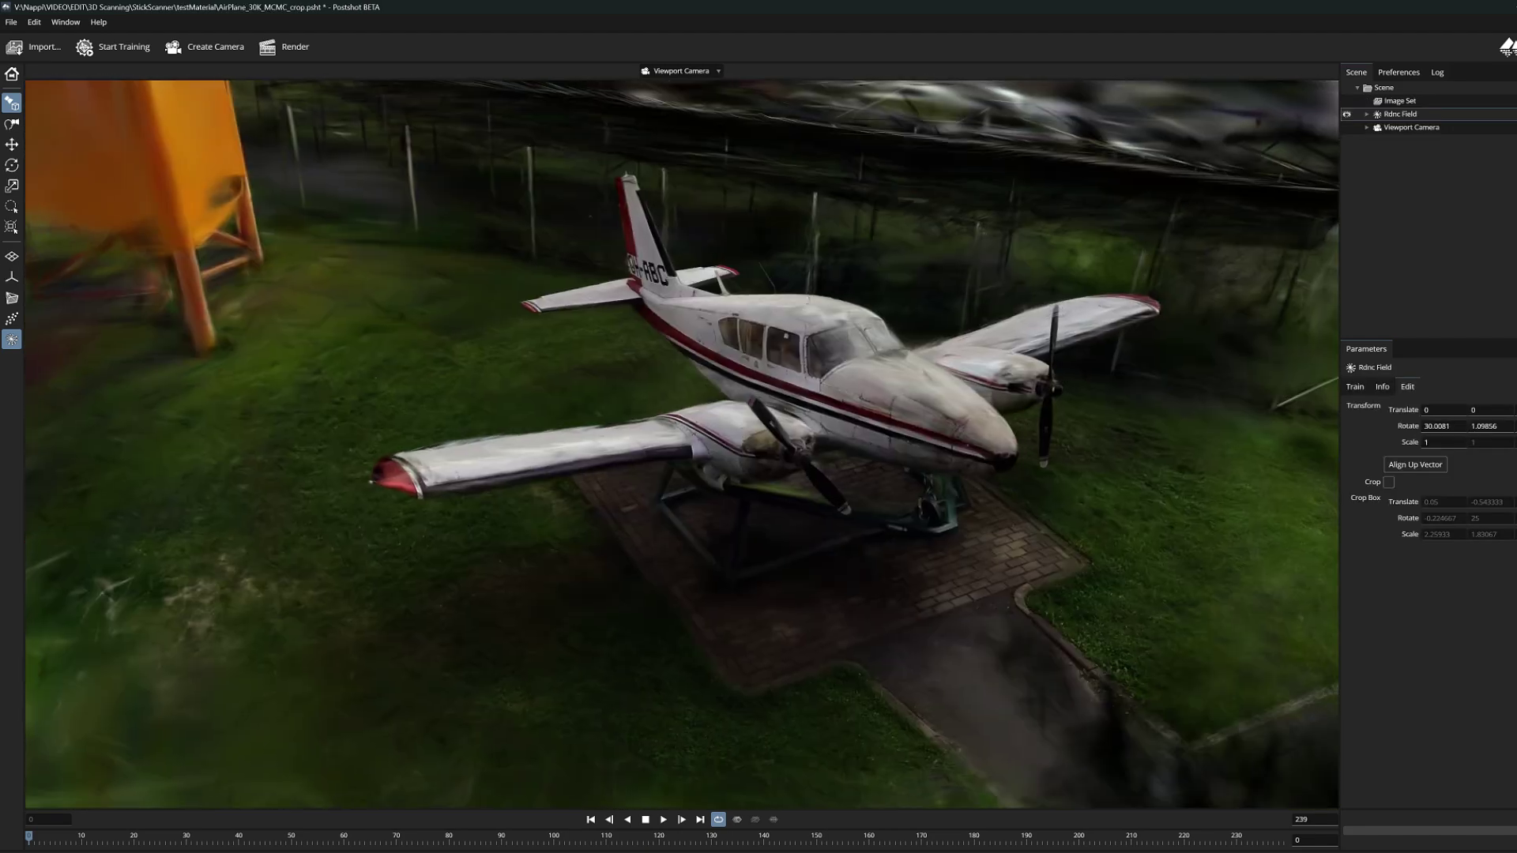
pyautogui.moveTo(1185, 411); pyautogui.dragTo(1215, 413)
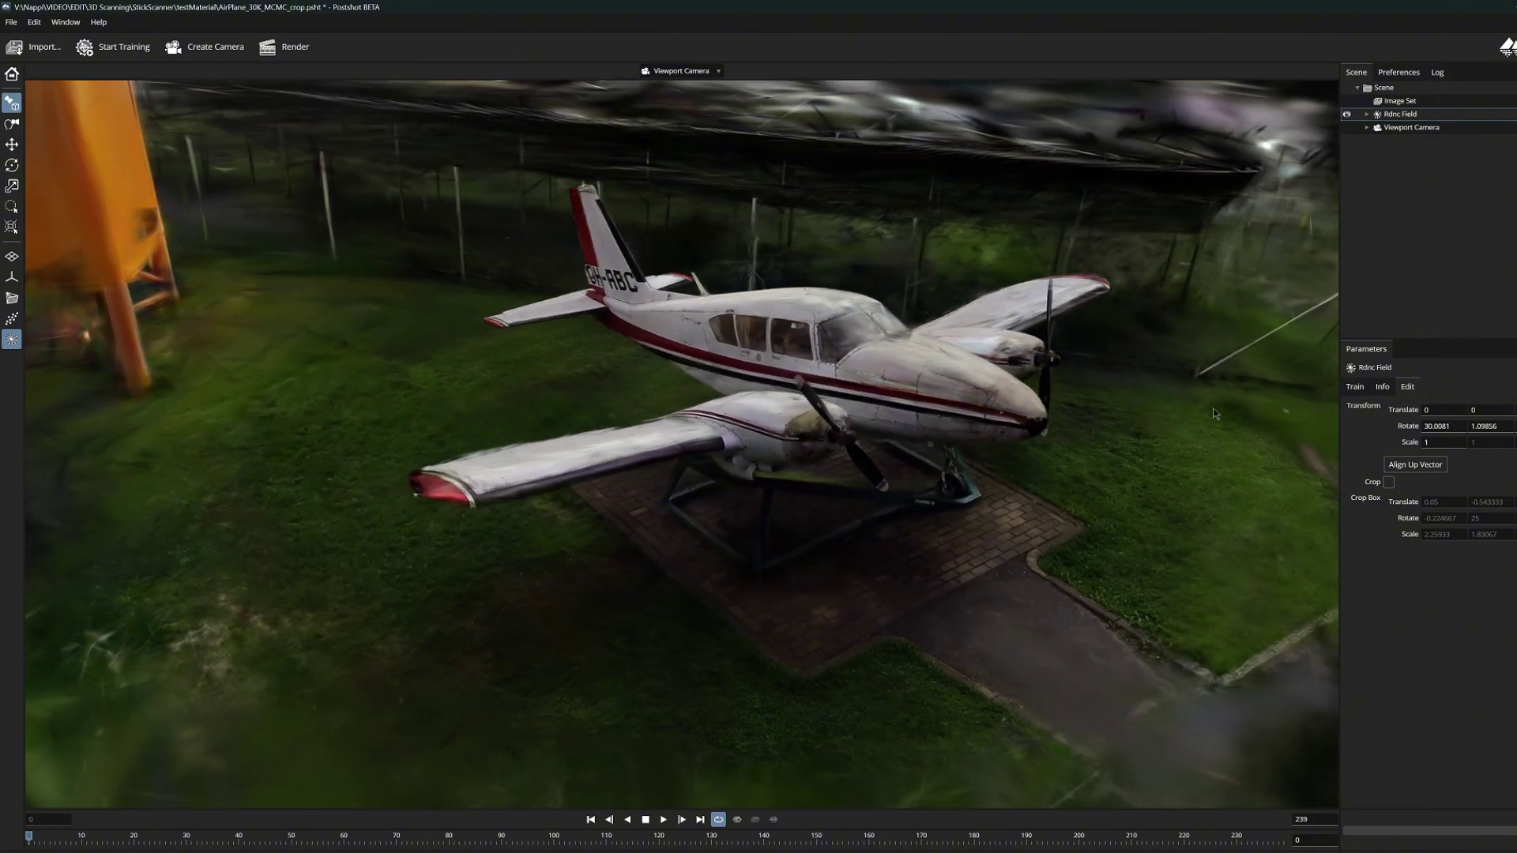
pyautogui.click(1390, 483)
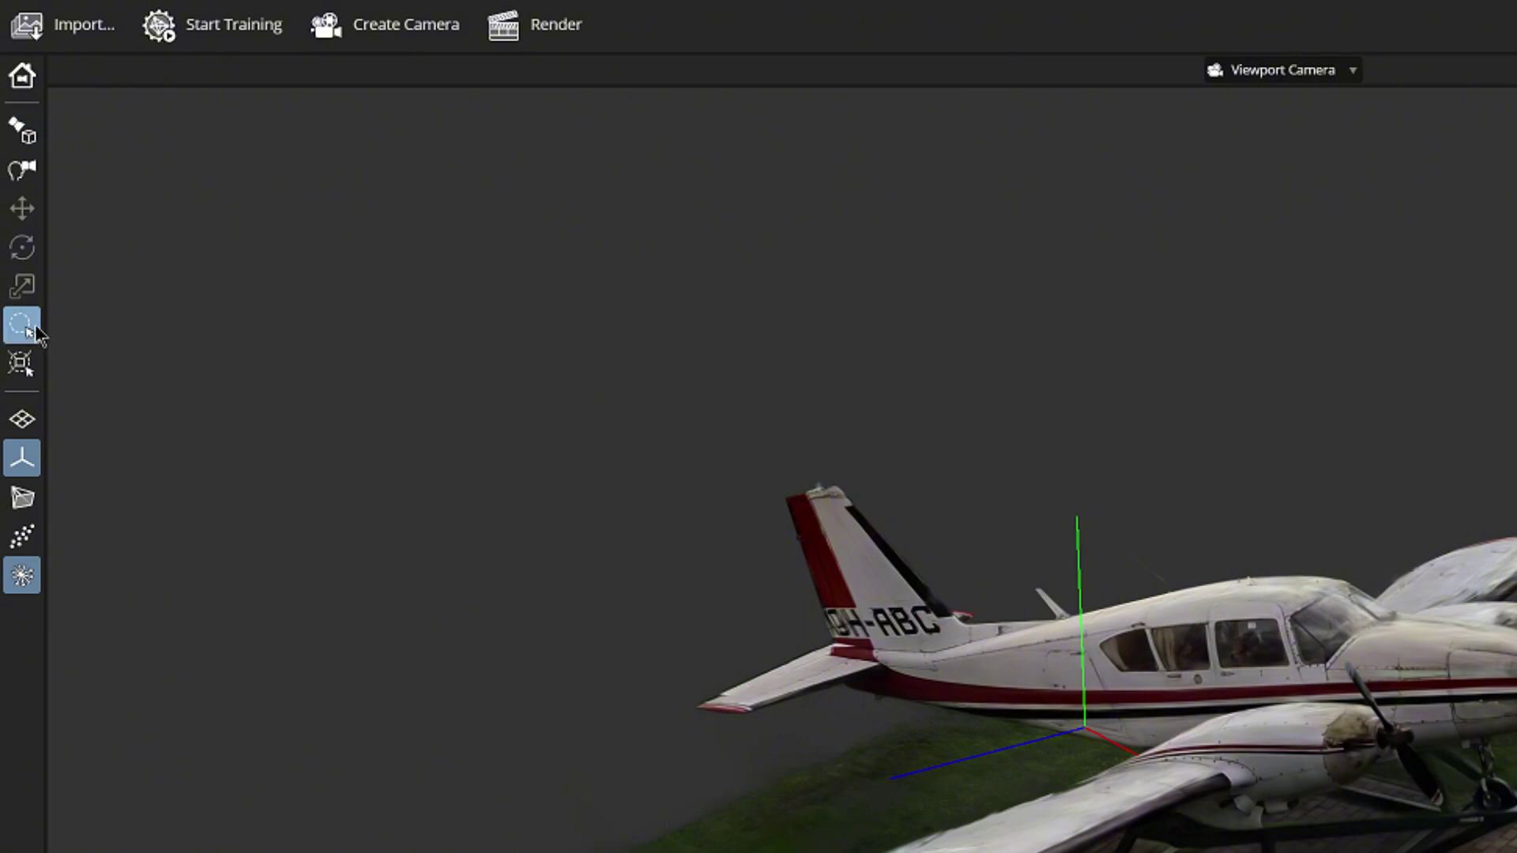
# - Brush-select a patch of grass splats at the scene's left edge down to the lower grass edge
pyautogui.click(625, 852)
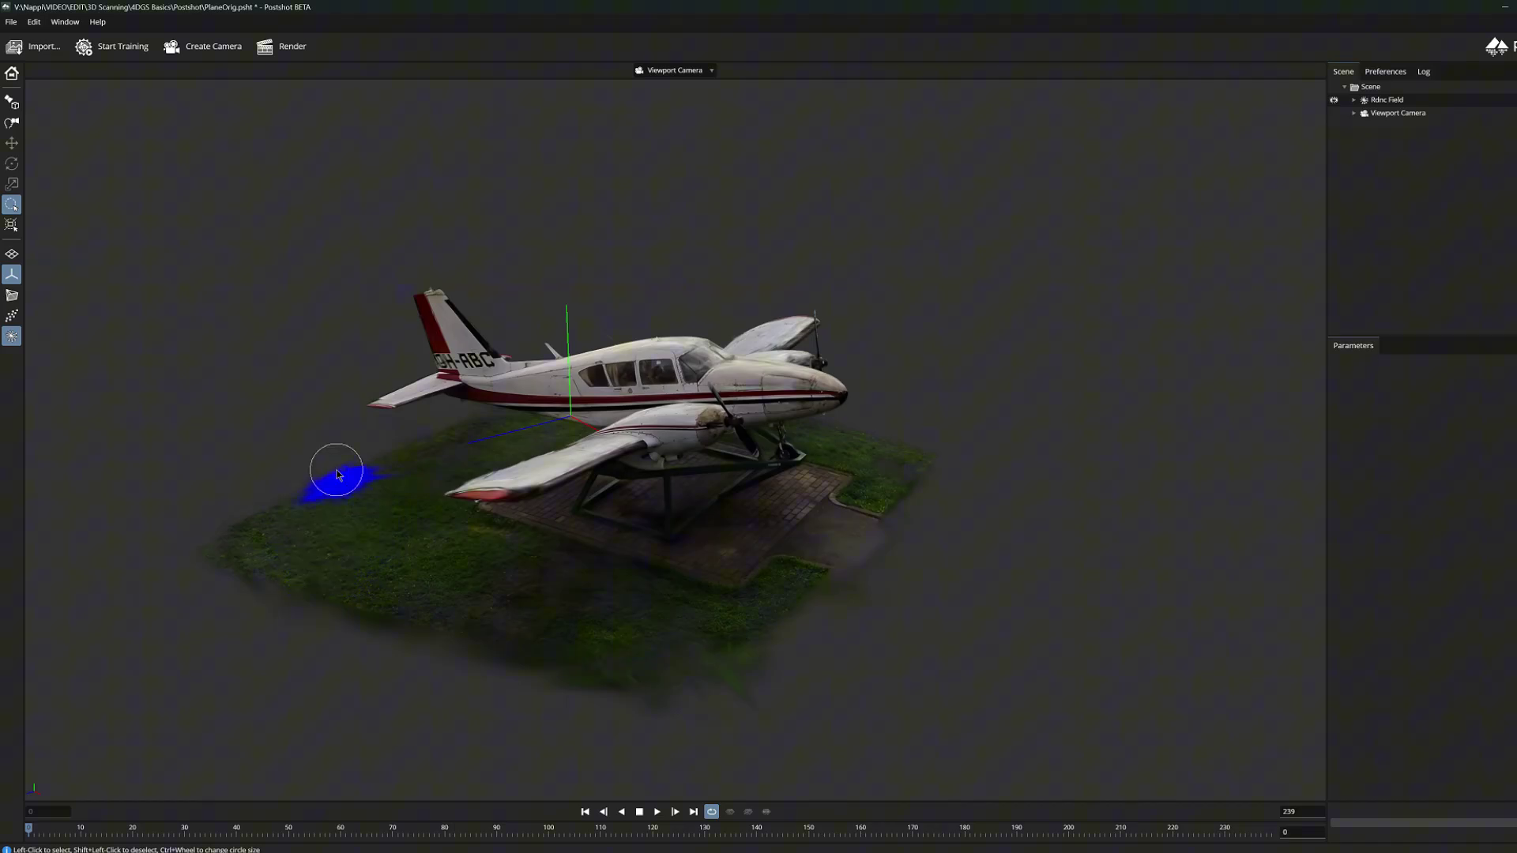
pyautogui.moveTo(331, 479)
pyautogui.mouseDown()
pyautogui.moveTo(264, 528)
pyautogui.moveTo(316, 591)
pyautogui.mouseUp()
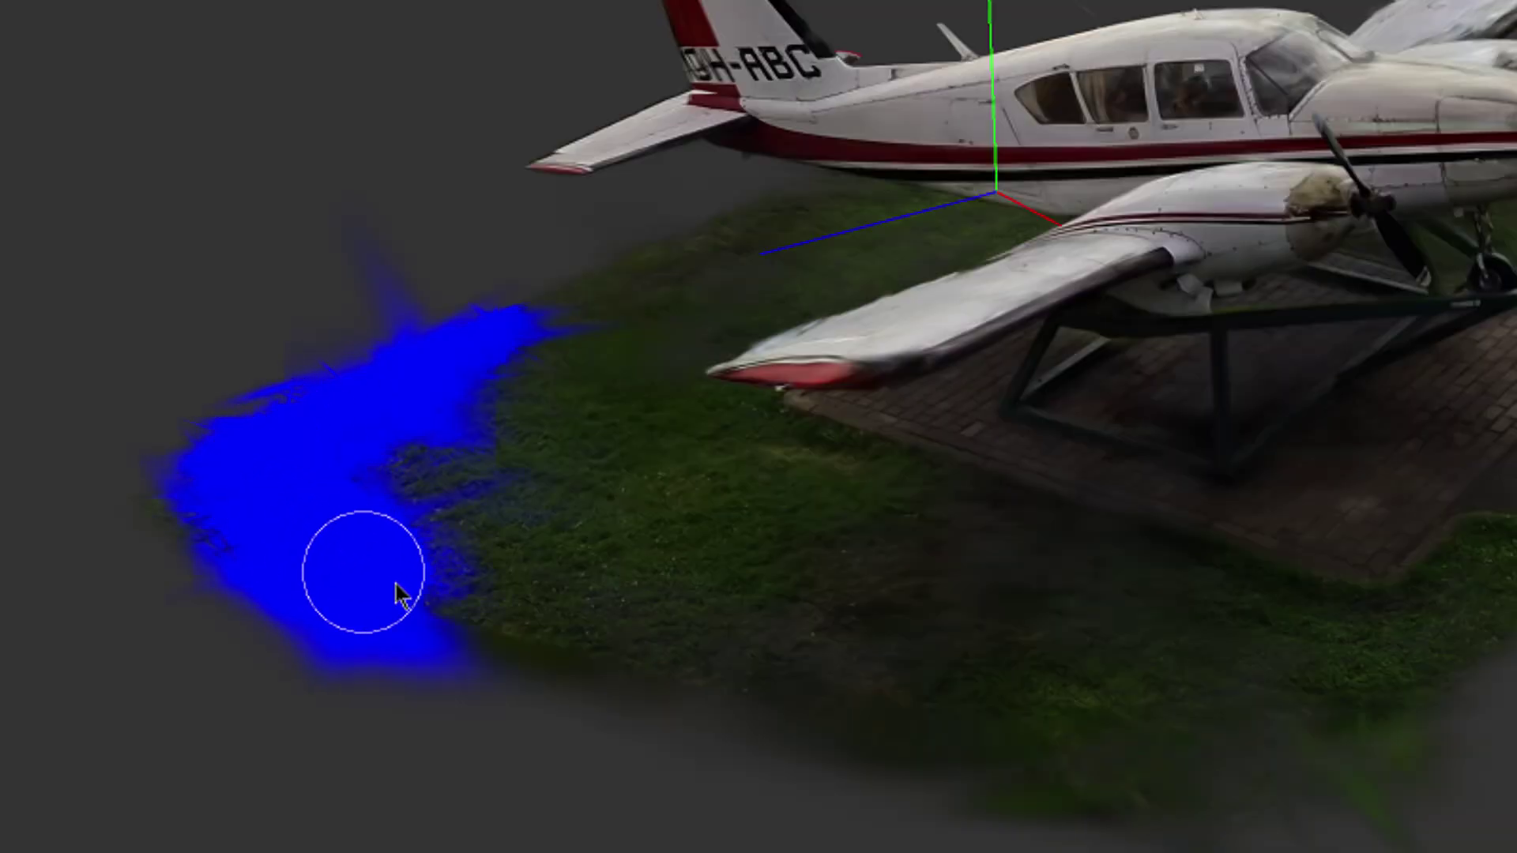
pyautogui.moveTo(350, 479); pyautogui.dragTo(460, 632)
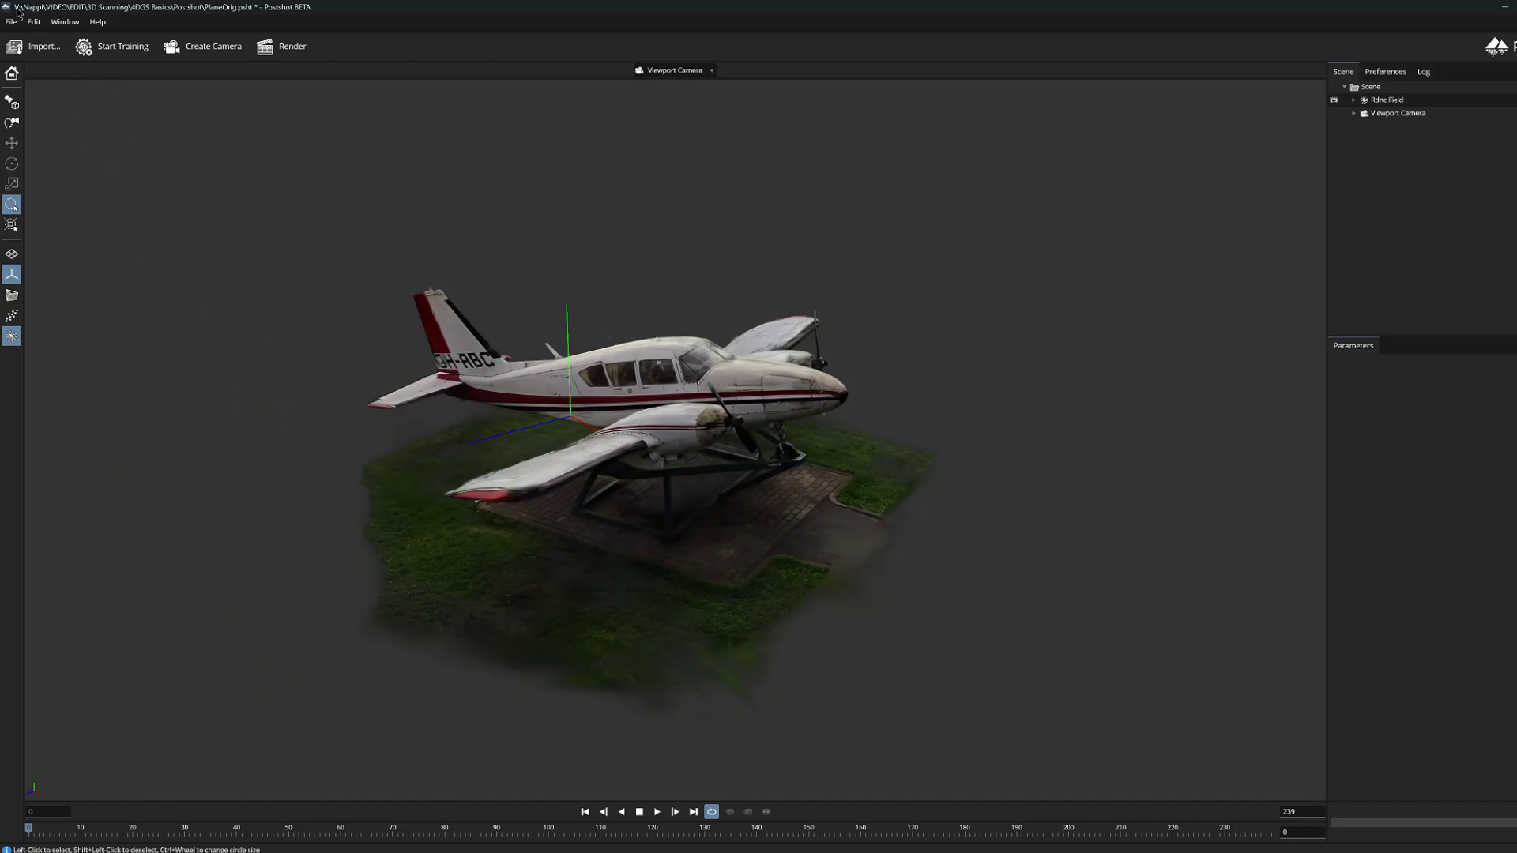
# - Export the splat model as Plane001.ply
pyautogui.click(15, 23)
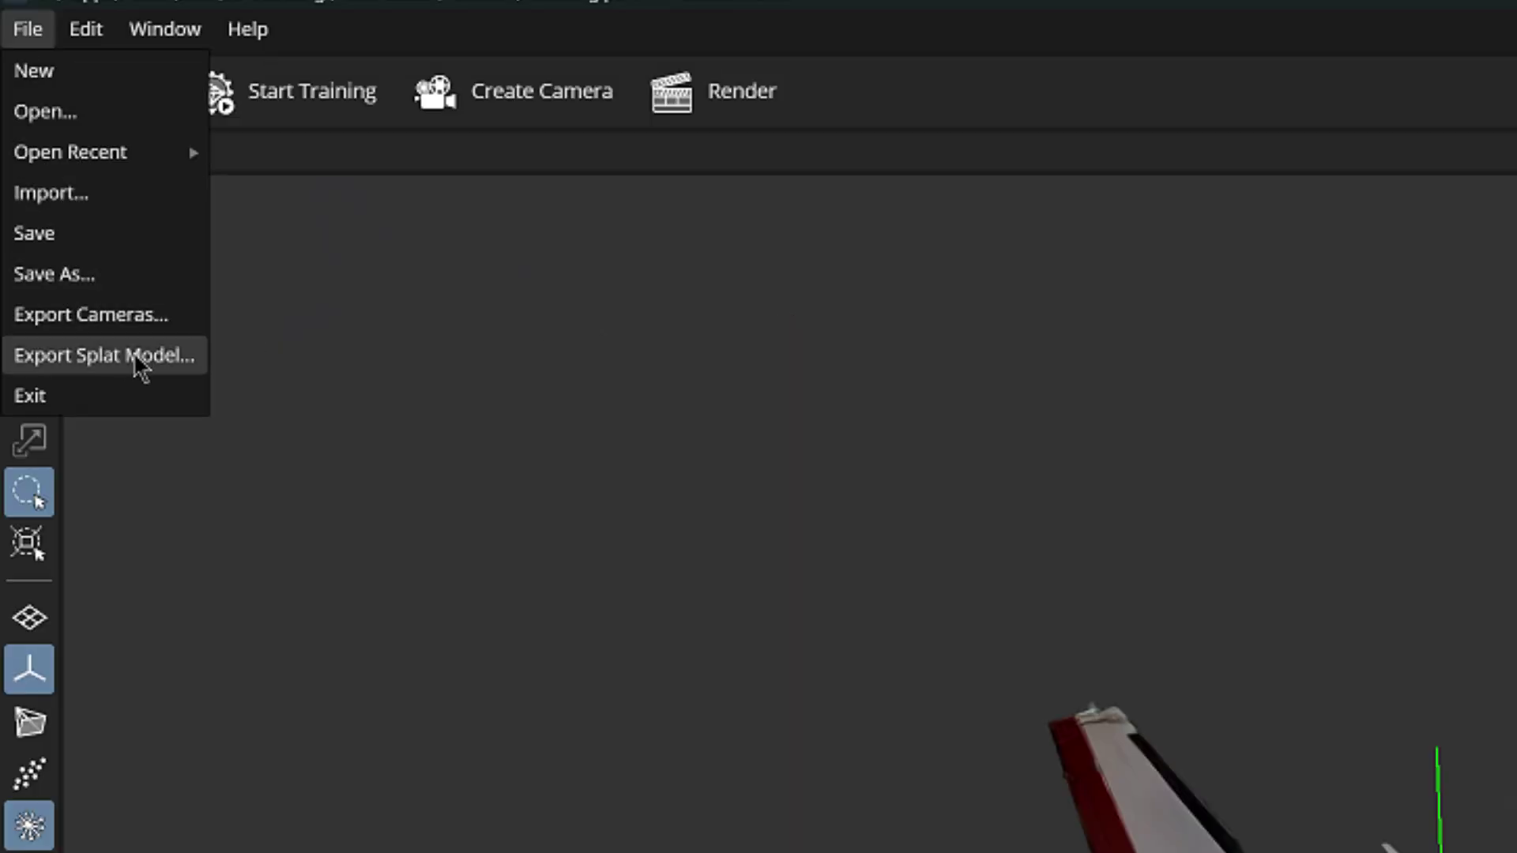
pyautogui.click(128, 356)
pyautogui.write('PlaneOr.ply')
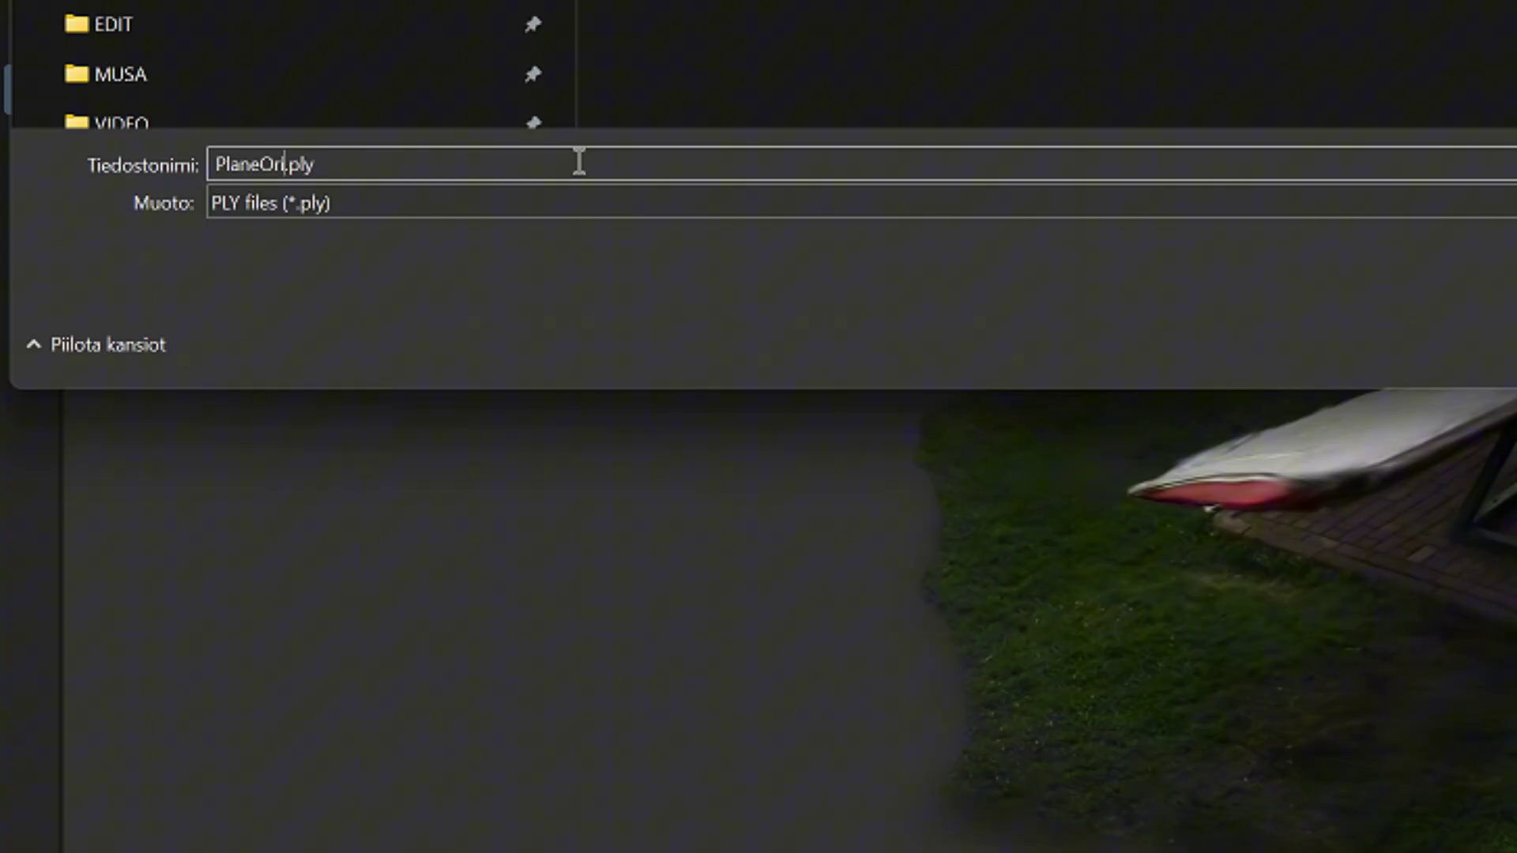
pyautogui.write('001')
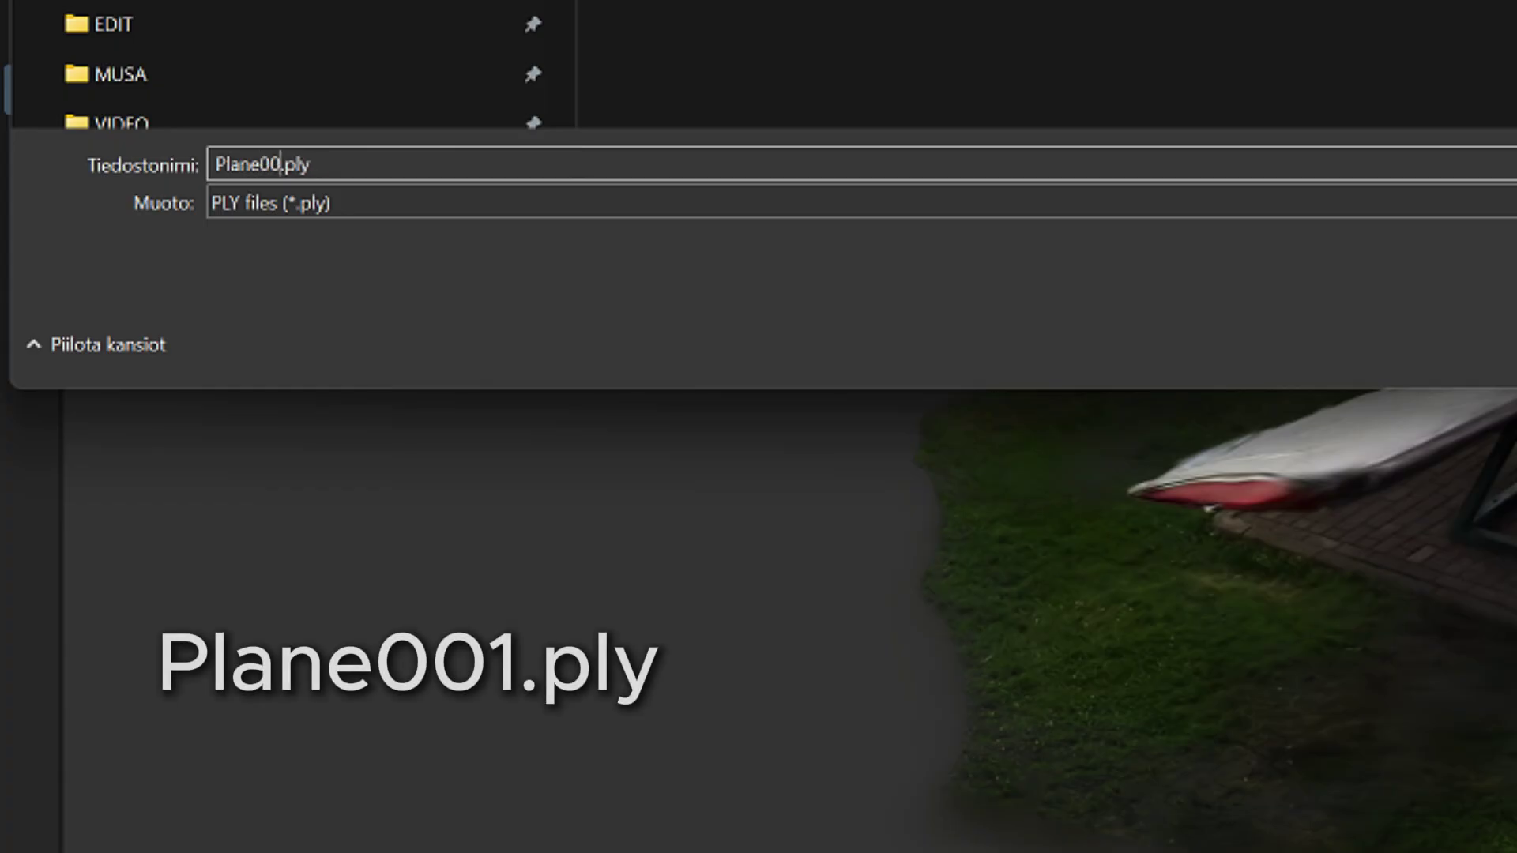
pyautogui.press('Return')
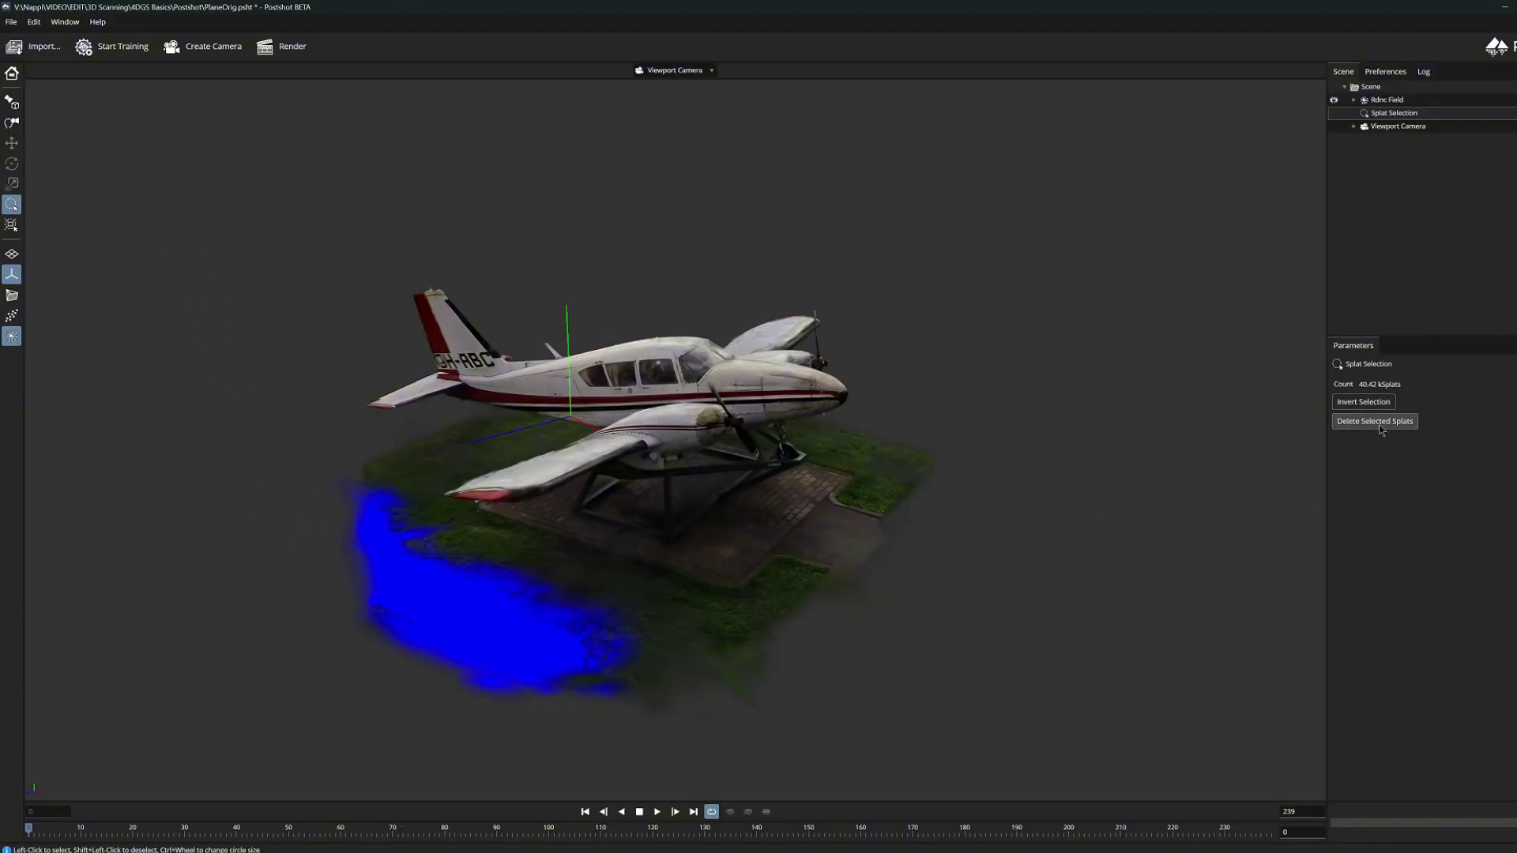
# - Delete the marked grass splats and export the trimmed model as Plane002.ply
pyautogui.click(1378, 425)
pyautogui.click(1375, 421)
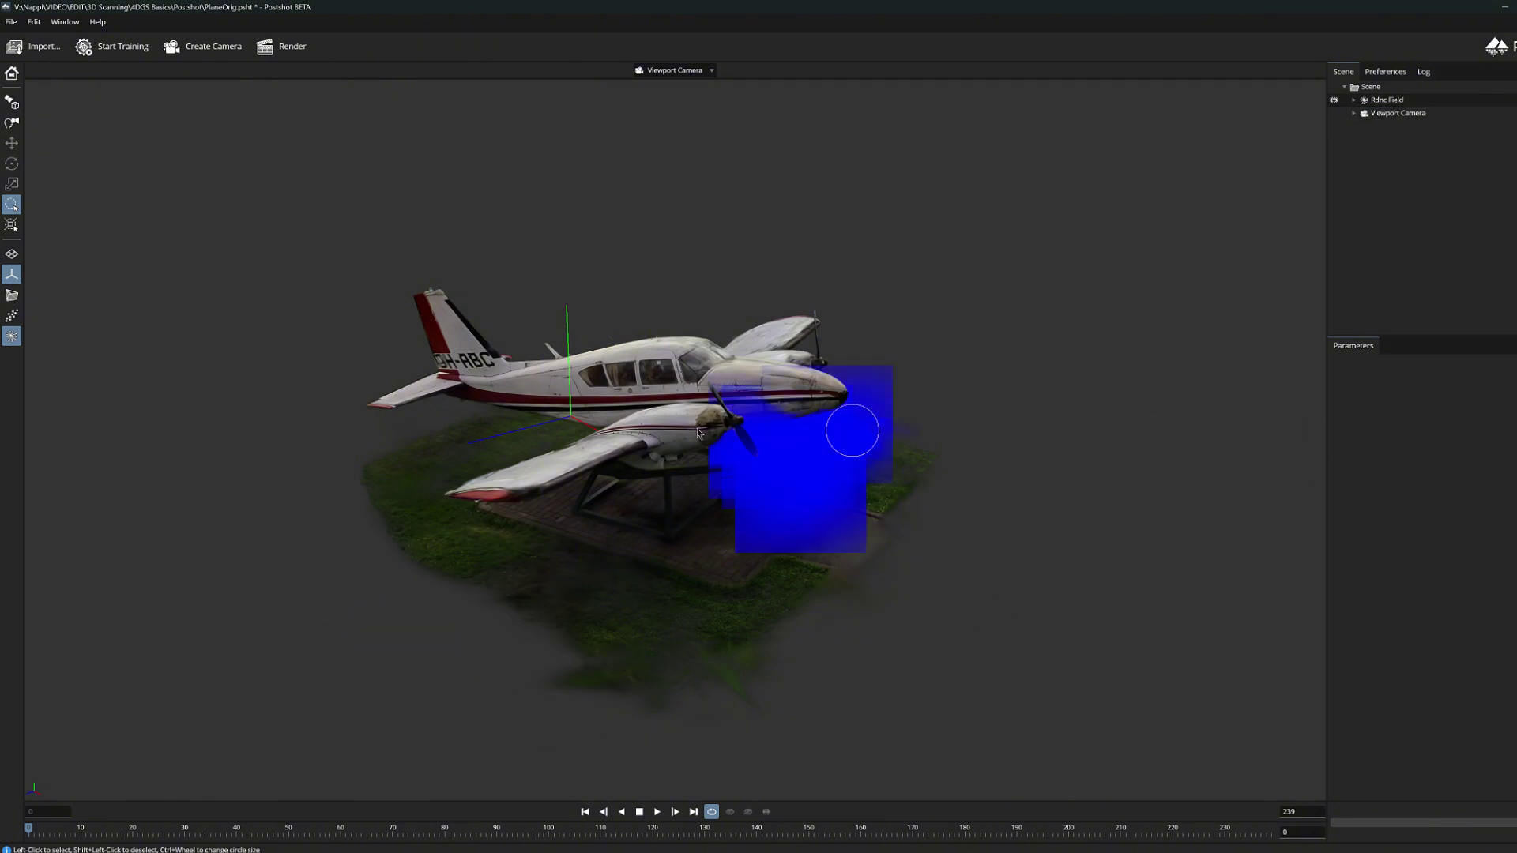
pyautogui.click(11, 21)
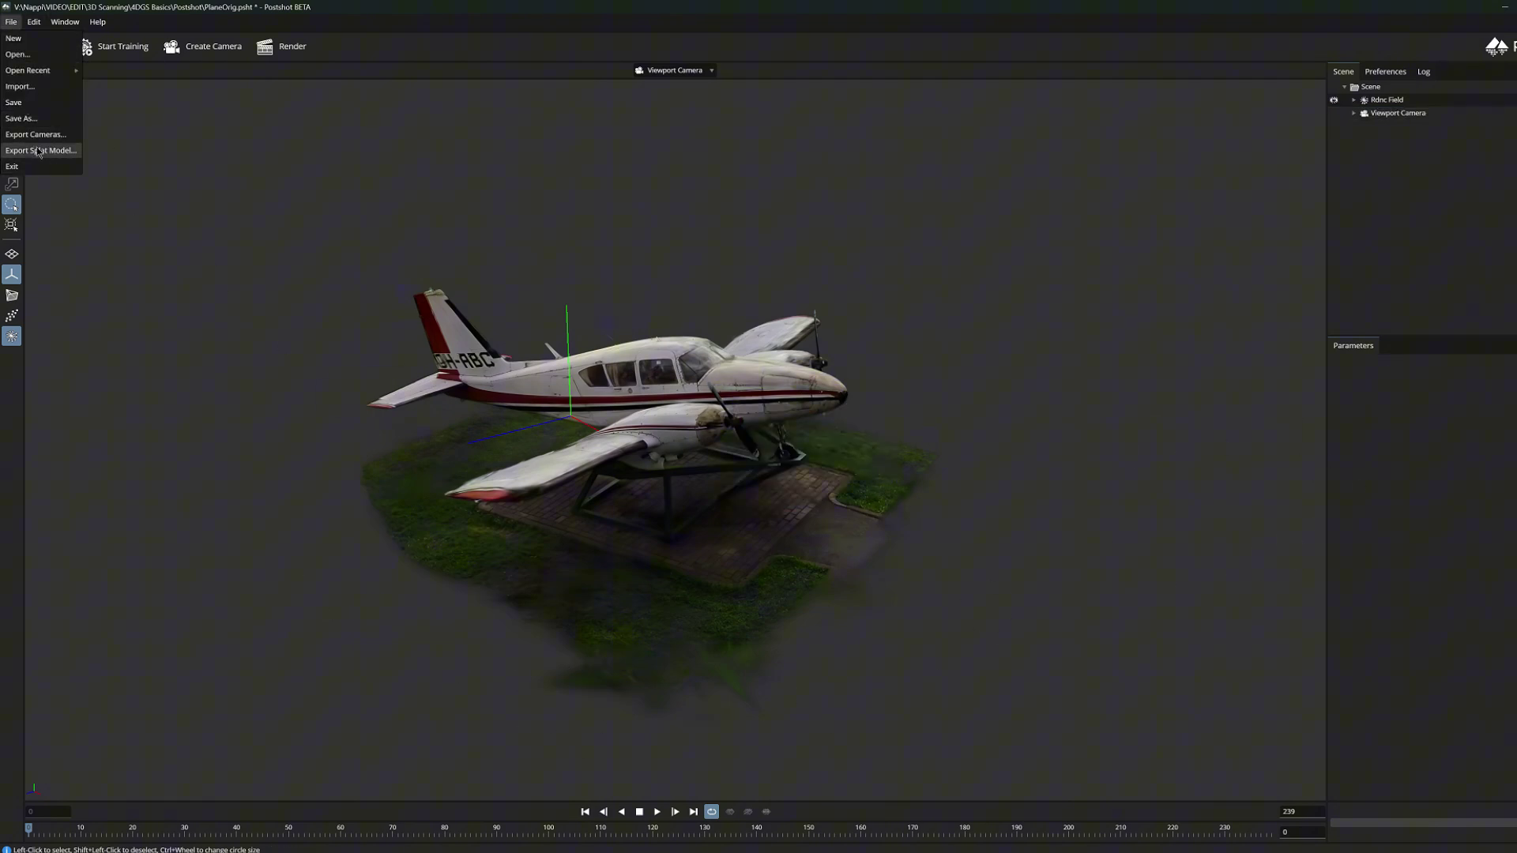
pyautogui.click(40, 150)
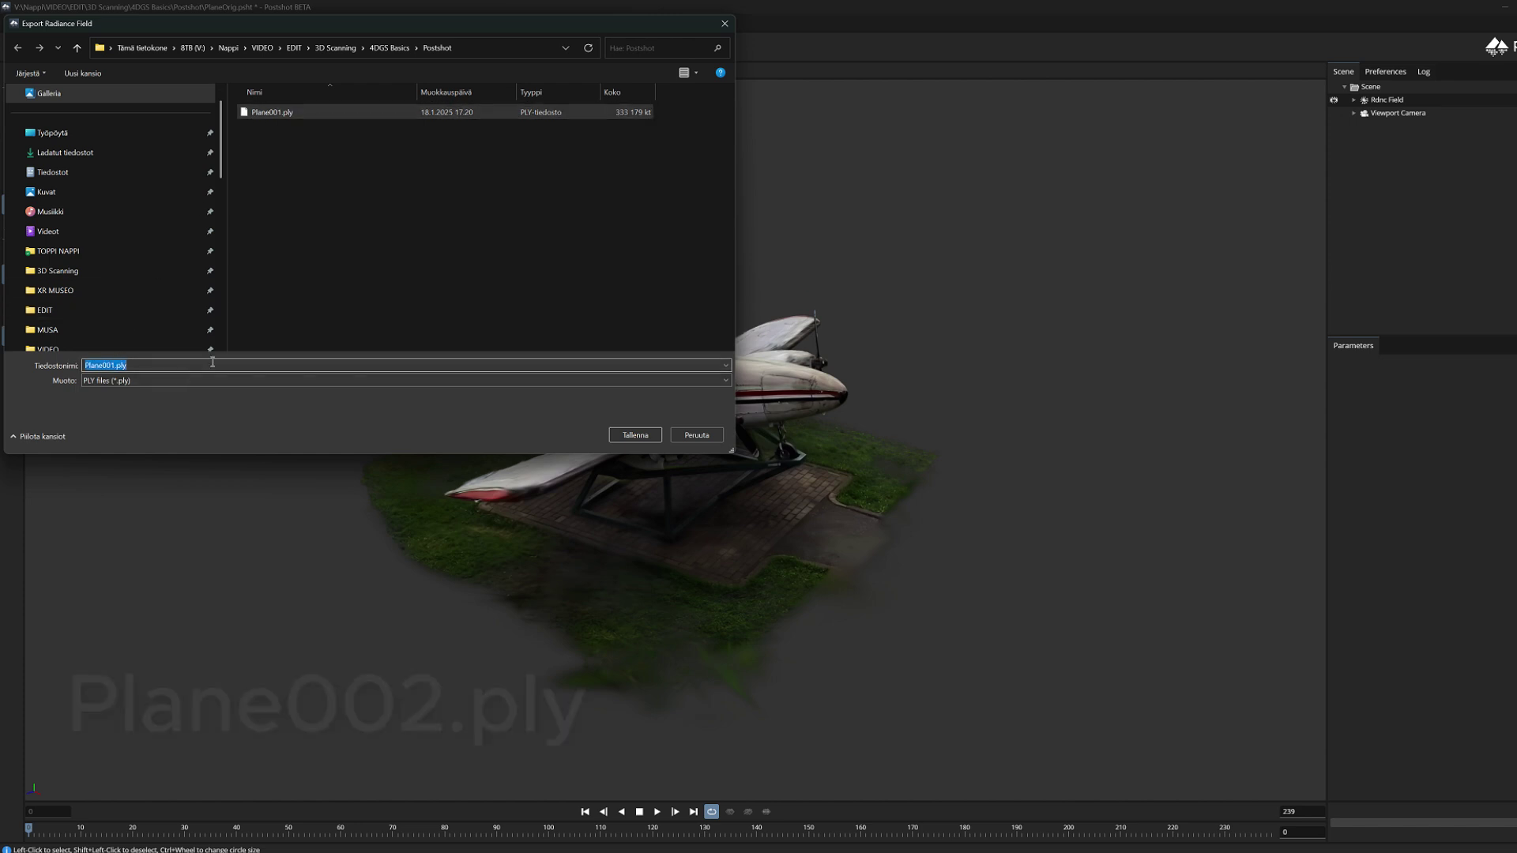
pyautogui.press('Right')
pyautogui.press('Left')
pyautogui.press('Left')
pyautogui.press('Left')
pyautogui.press('Left')
pyautogui.press('Left')
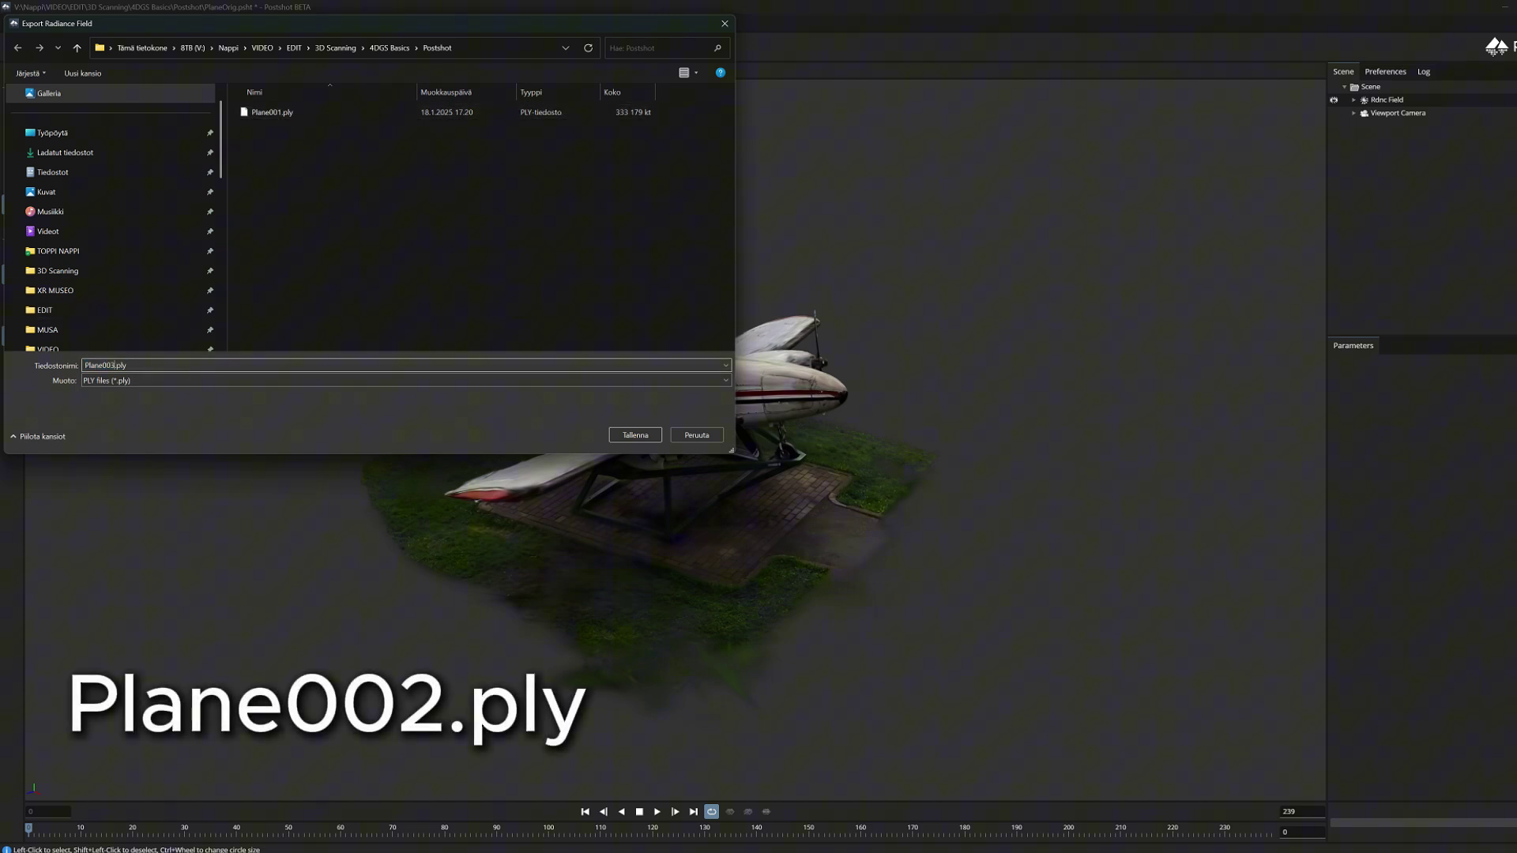
pyautogui.press('Return')
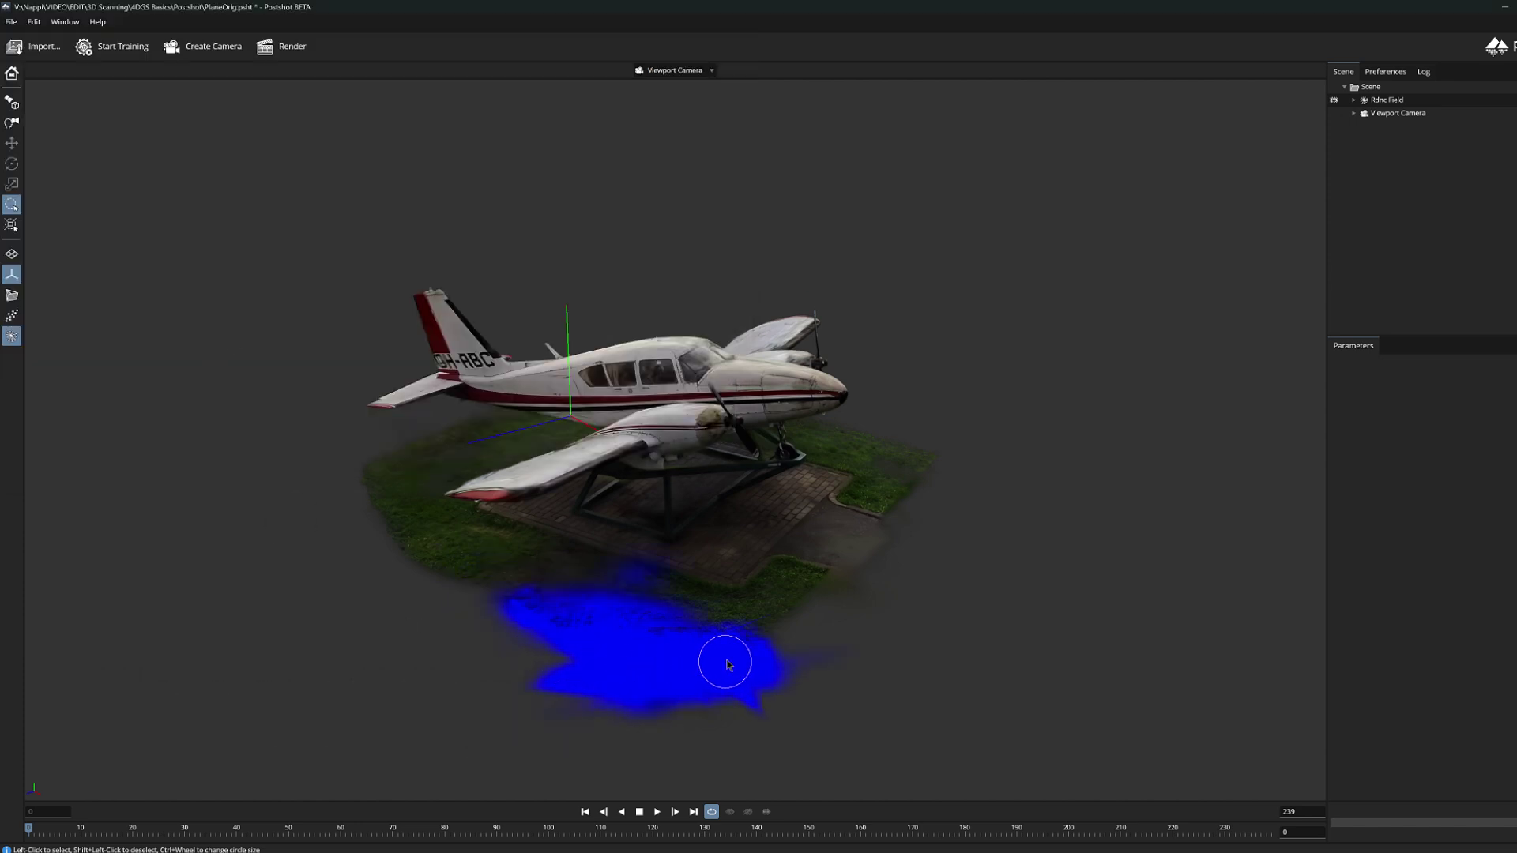
# - Brush-select and delete more ground splats below the plane, then begin the Plane003.ply export
pyautogui.moveTo(818, 637)
pyautogui.mouseDown()
pyautogui.moveTo(751, 635)
pyautogui.moveTo(785, 638)
pyautogui.moveTo(771, 620)
pyautogui.moveTo(985, 617)
pyautogui.moveTo(828, 596)
pyautogui.moveTo(657, 719)
pyautogui.mouseUp()
pyautogui.click(1375, 421)
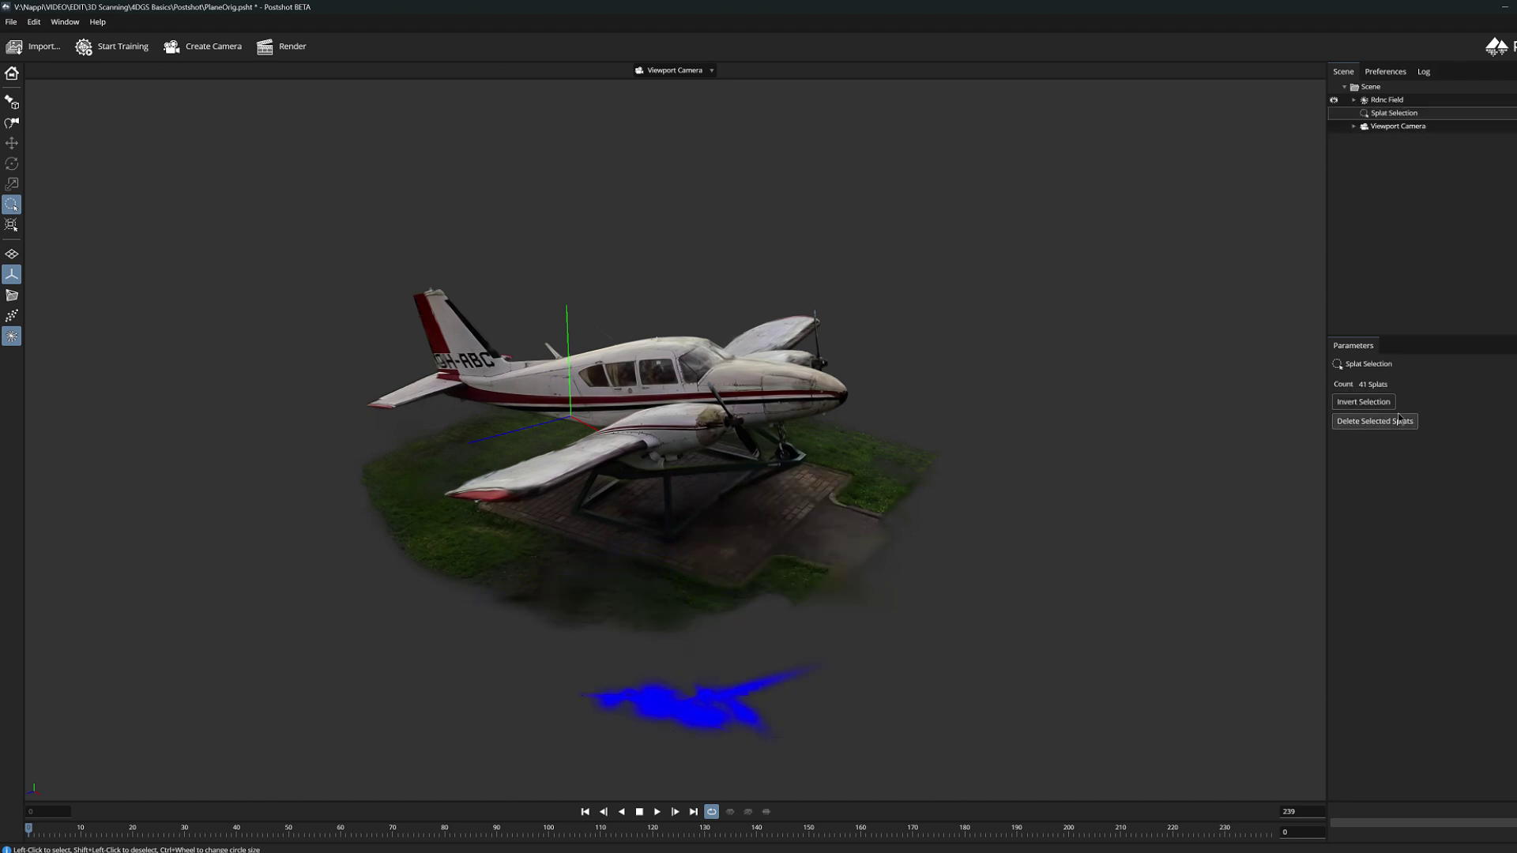
pyautogui.click(1395, 422)
pyautogui.click(12, 22)
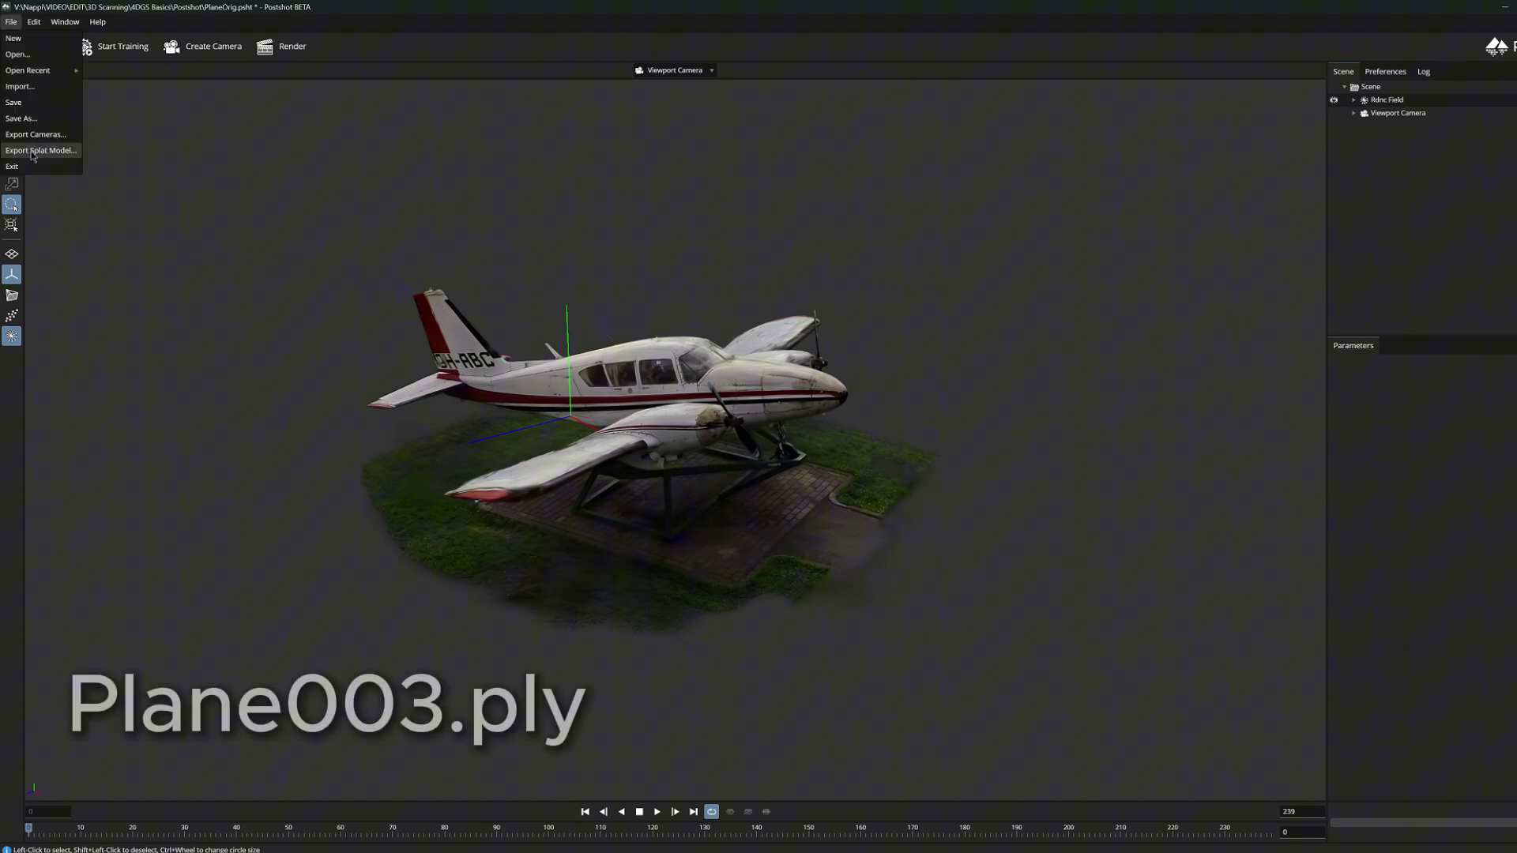
pyautogui.click(44, 146)
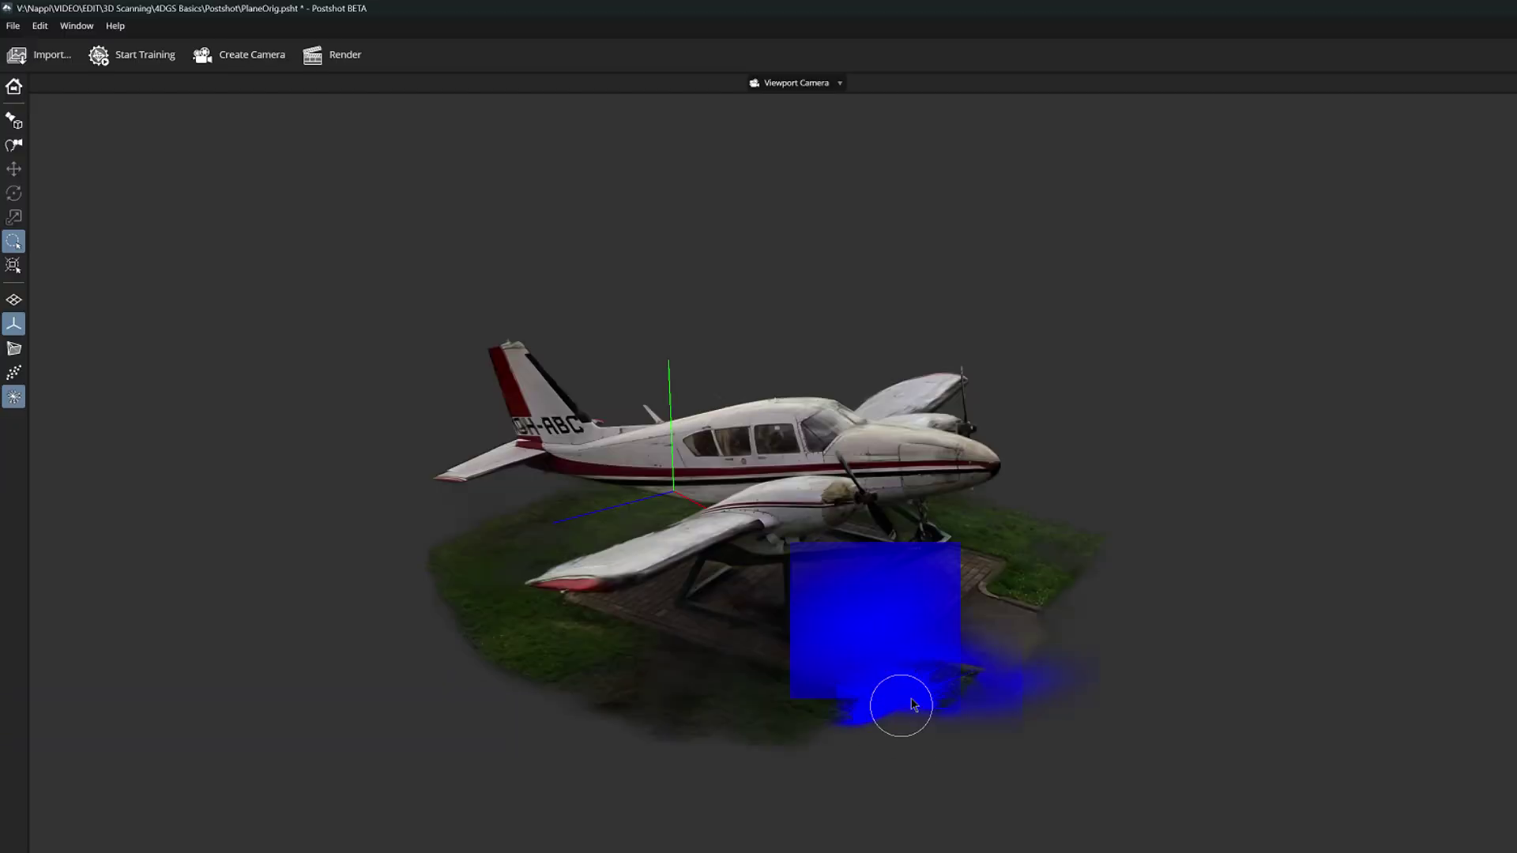
# - Mark more ground and tail-fin splats and export this stage as Plane004.ply
pyautogui.moveTo(897, 701); pyautogui.dragTo(959, 705)
pyautogui.moveTo(505, 351); pyautogui.dragTo(493, 404)
pyautogui.click(13, 26)
pyautogui.click(43, 146)
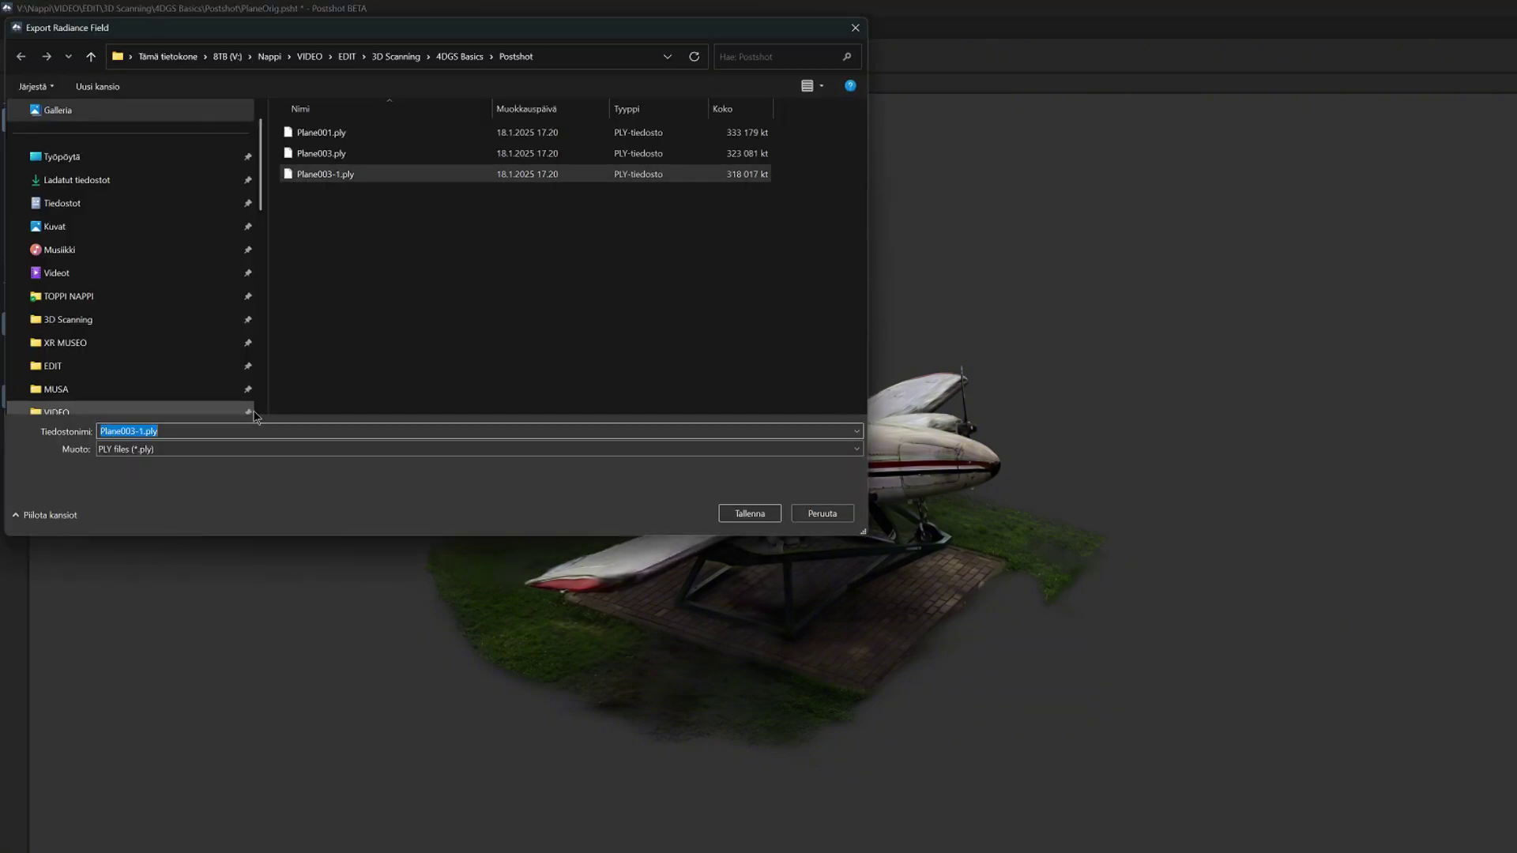
pyautogui.write('Plane004')
pyautogui.press('Return')
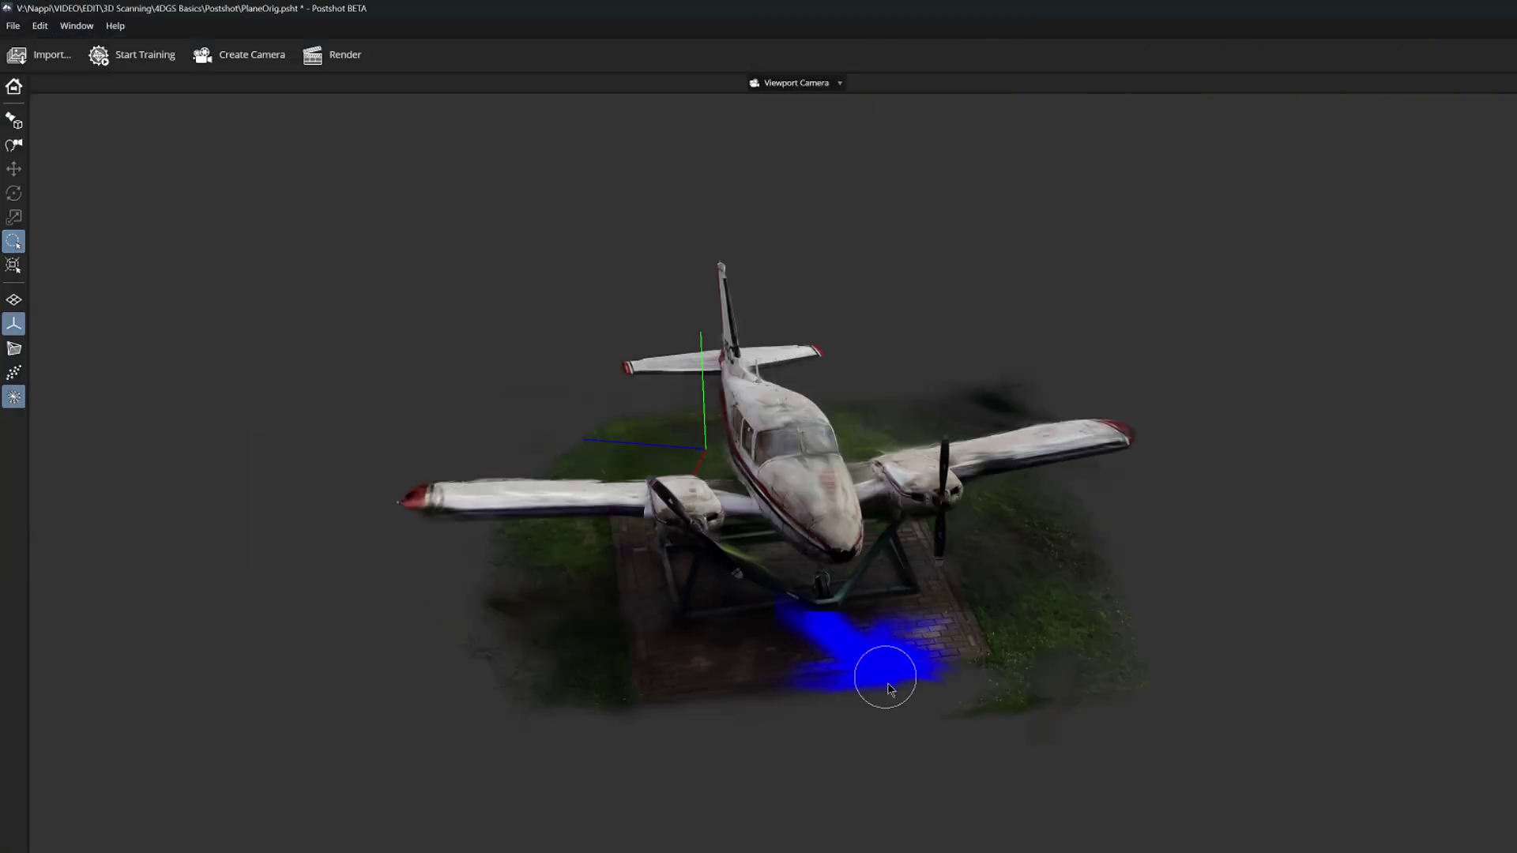
# - Delete ground splats in front of the plane, export the next frame, and mark ground under the nose and beside it
pyautogui.moveTo(887, 677); pyautogui.dragTo(1082, 695)
pyautogui.press('Delete')
pyautogui.click(13, 25)
pyautogui.click(32, 164)
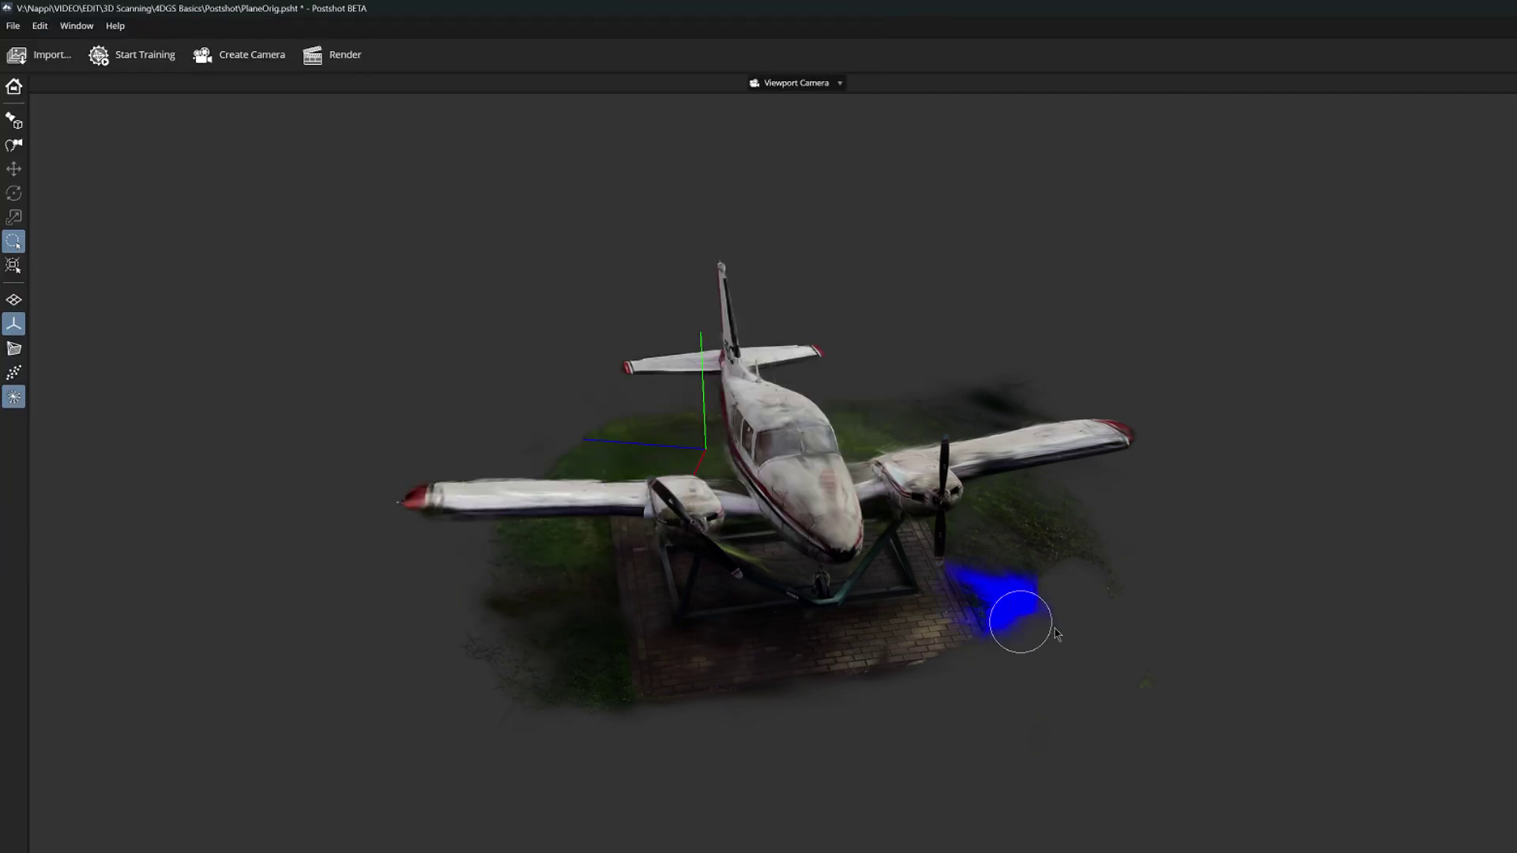
pyautogui.moveTo(1001, 638); pyautogui.dragTo(1098, 553)
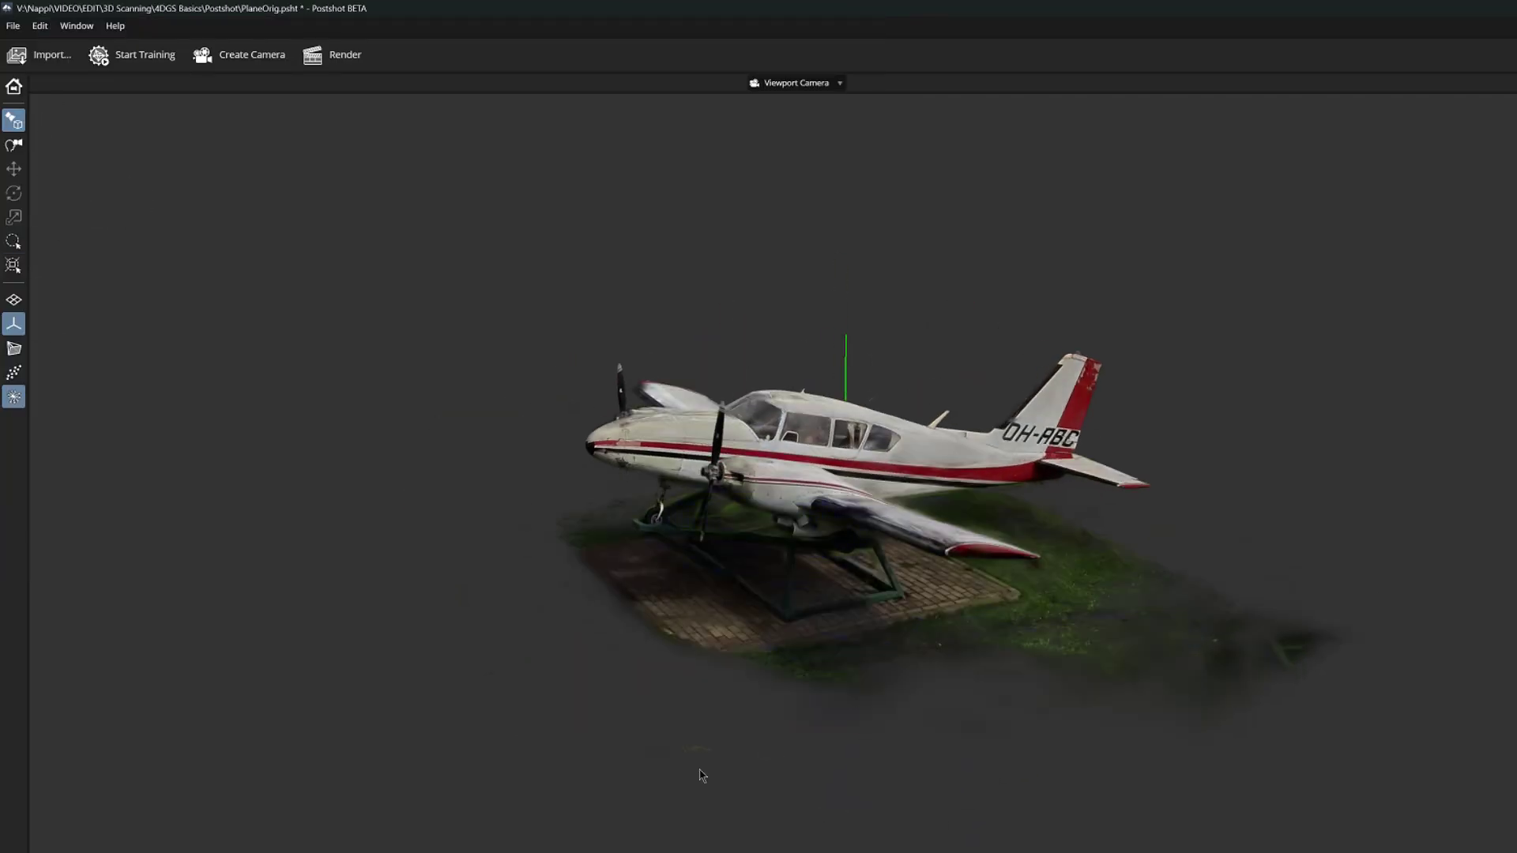
pyautogui.moveTo(703, 759); pyautogui.dragTo(1106, 695)
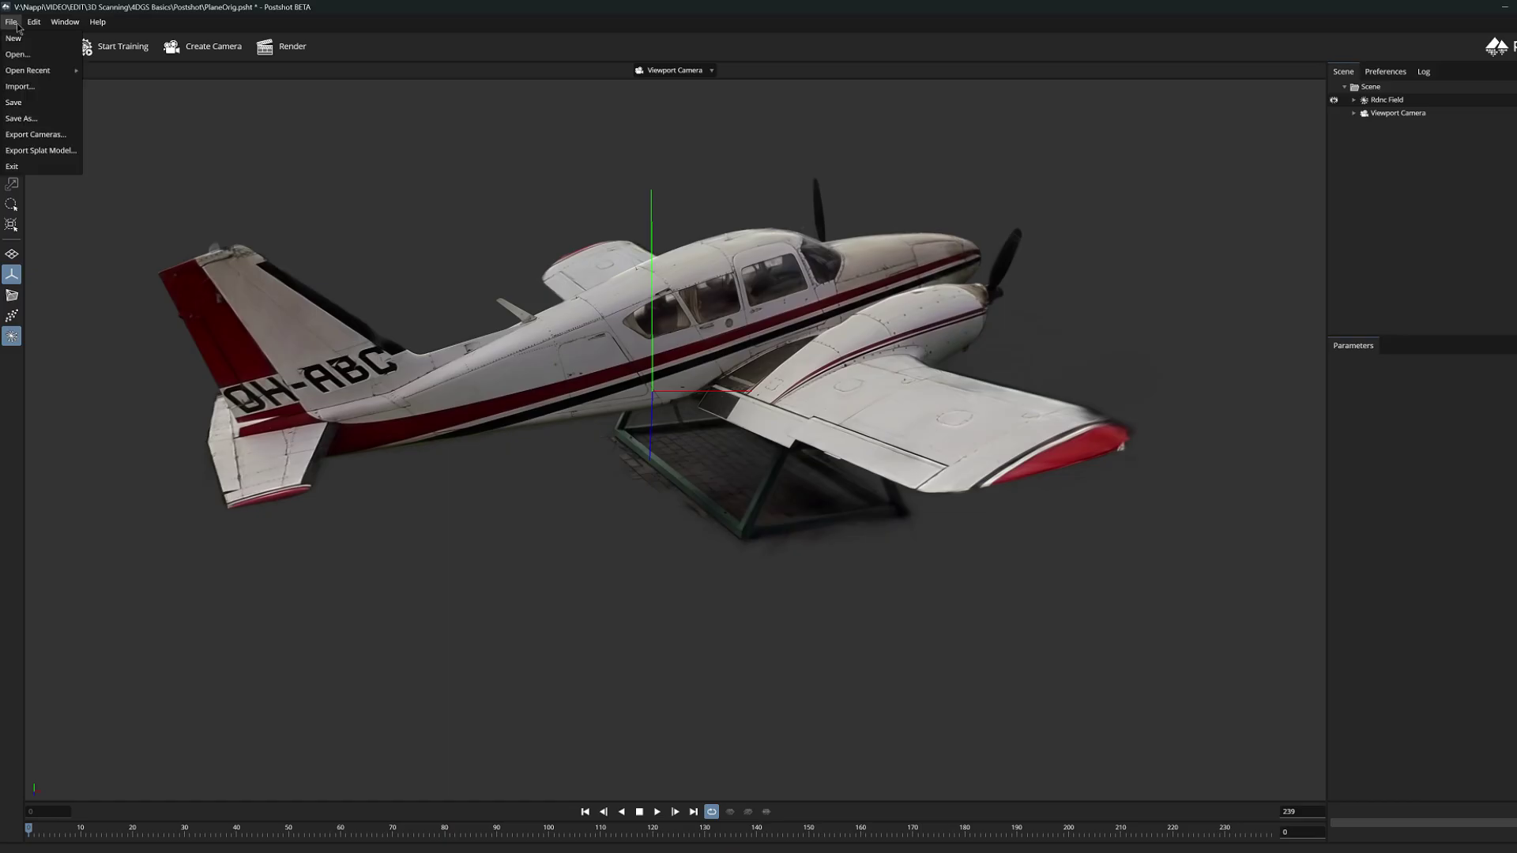
# - Start a new Postshot project, discarding changes to the airplane project
pyautogui.moveTo(34, 22)
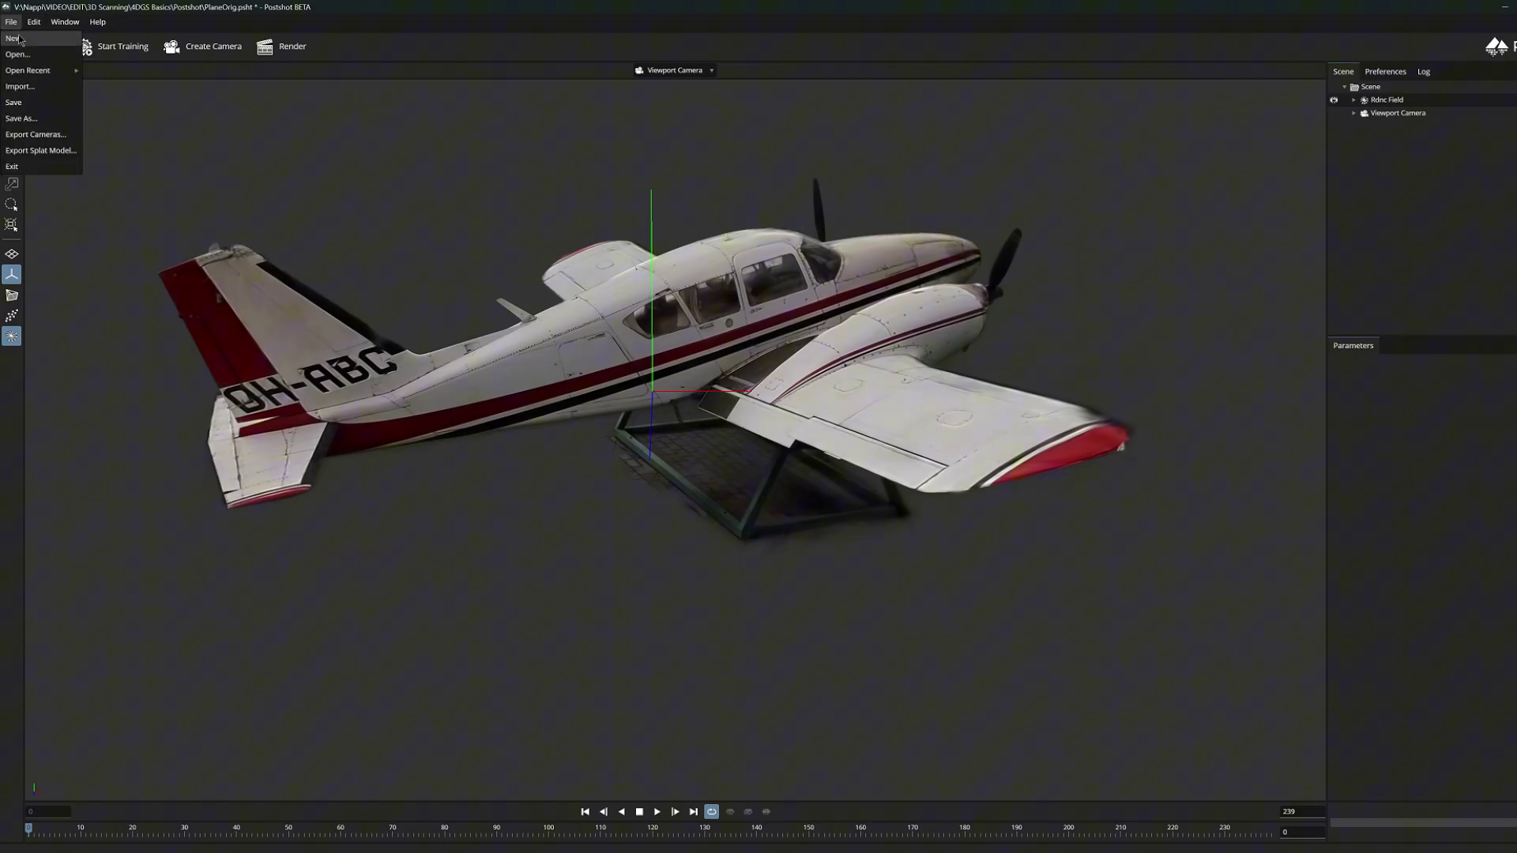
pyautogui.click(19, 40)
pyautogui.click(770, 433)
# - Bring the folder of exported PLY files forward, move it right, and select all 22 files
pyautogui.hotkey('alt', 'Tab')
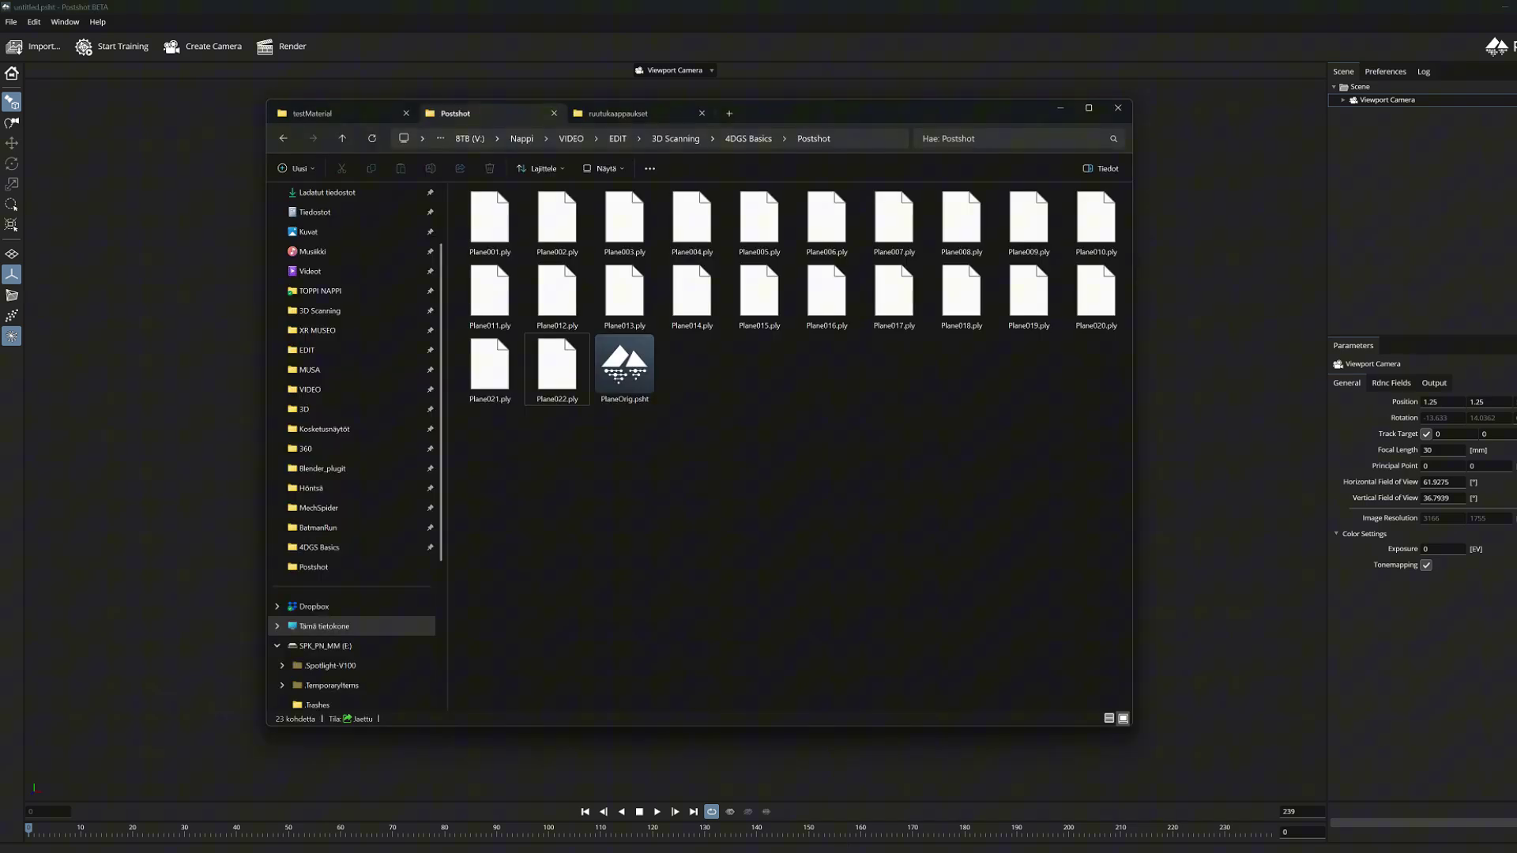
pyautogui.moveTo(774, 118); pyautogui.dragTo(1160, 140)
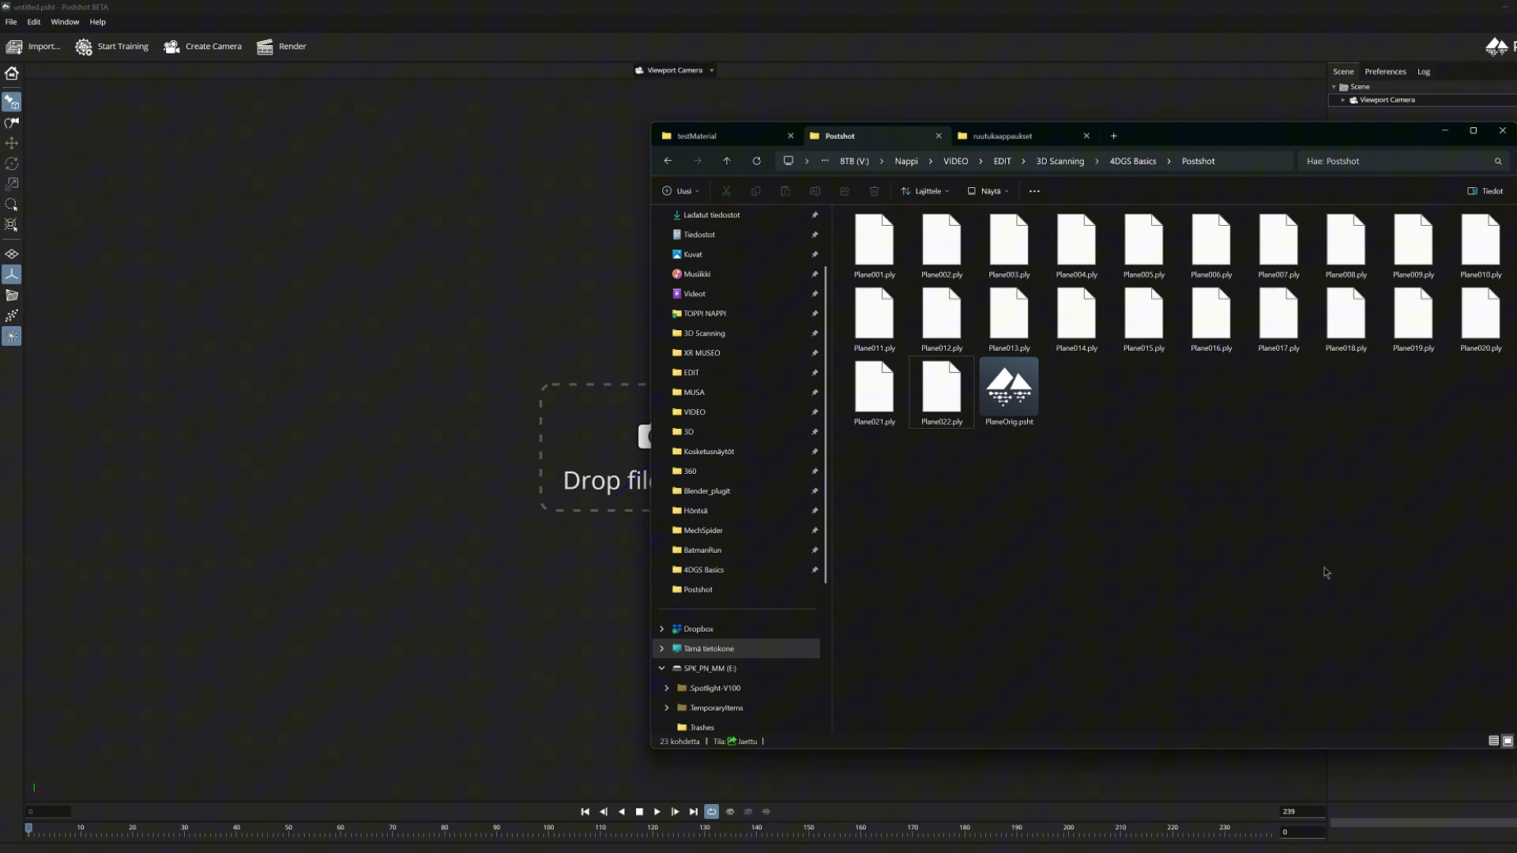
pyautogui.hotkey('ctrl', 'a')
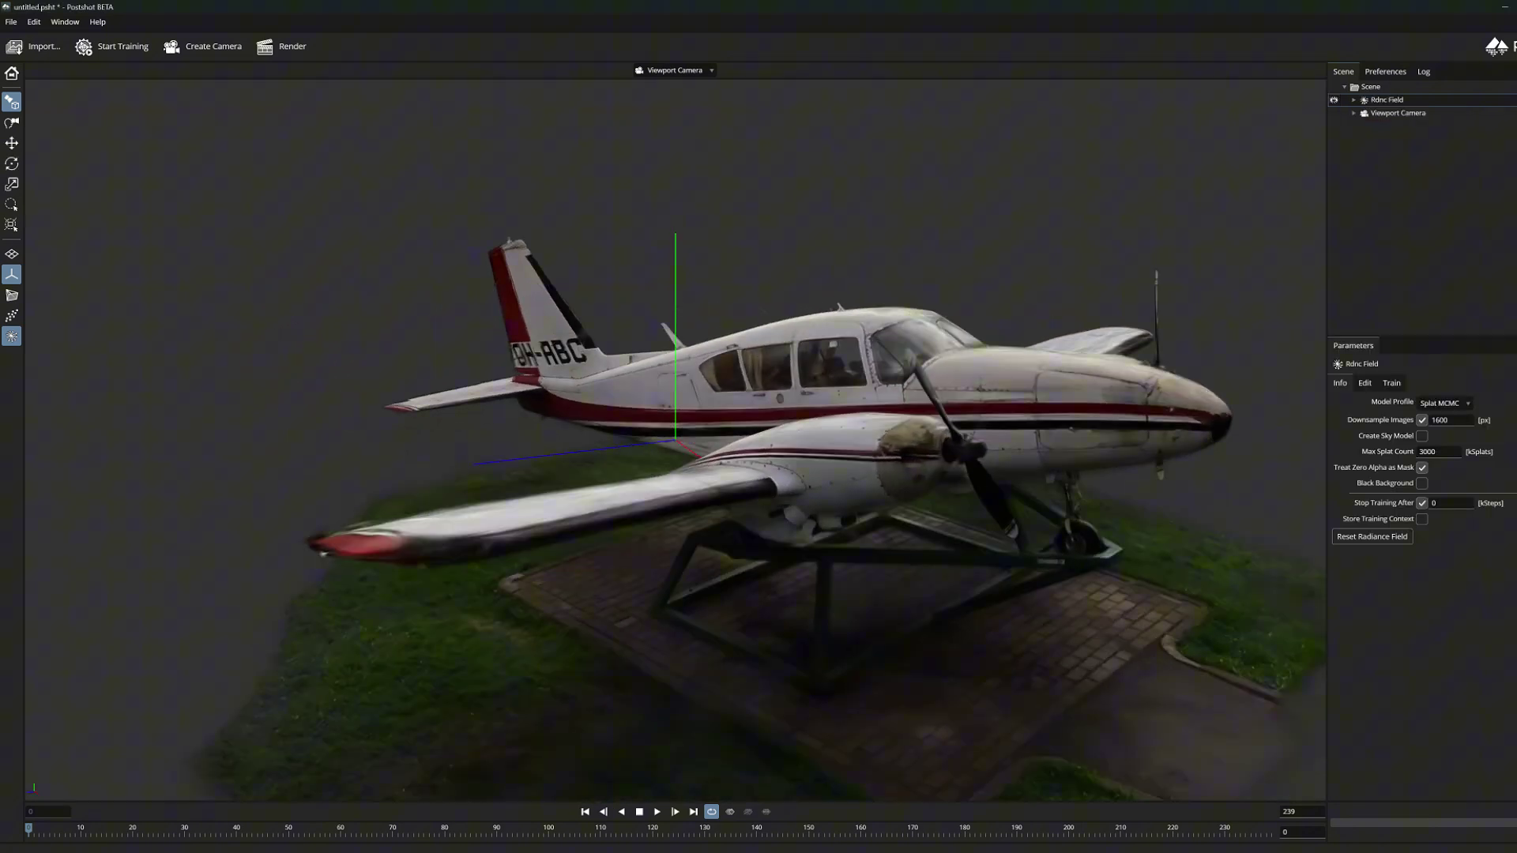
# - Zoom the viewport on the imported 22-frame airplane splat sequence during playback
pyautogui.scroll(-5, 780, 384)
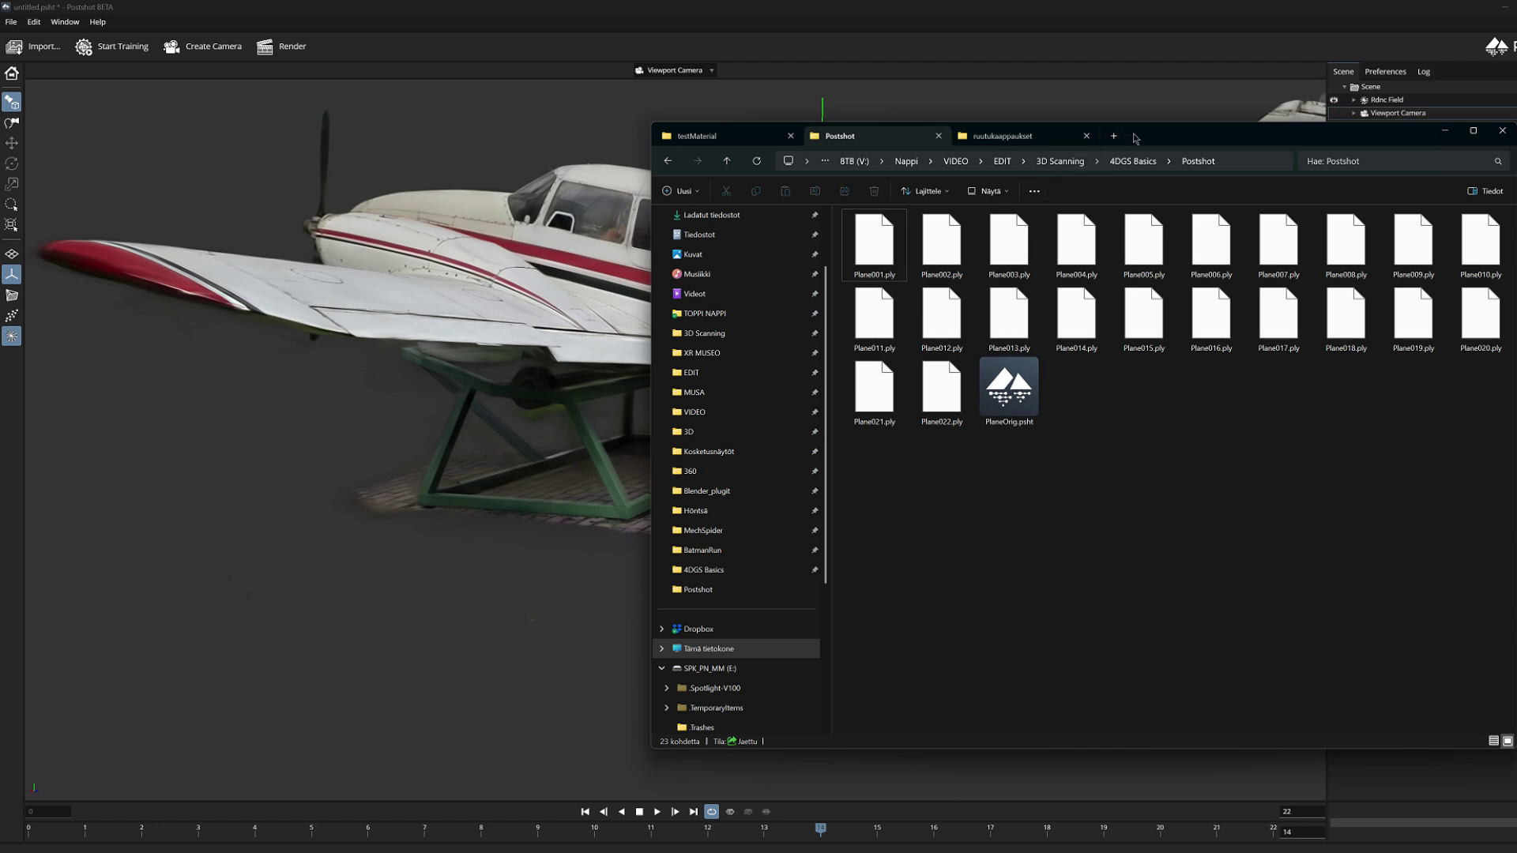
# - Show the Postshot folder as a detailed list and step through Plane001–Plane022.ply comparing file sizes
pyautogui.moveTo(1135, 138); pyautogui.dragTo(840, 147)
pyautogui.click(1164, 748)
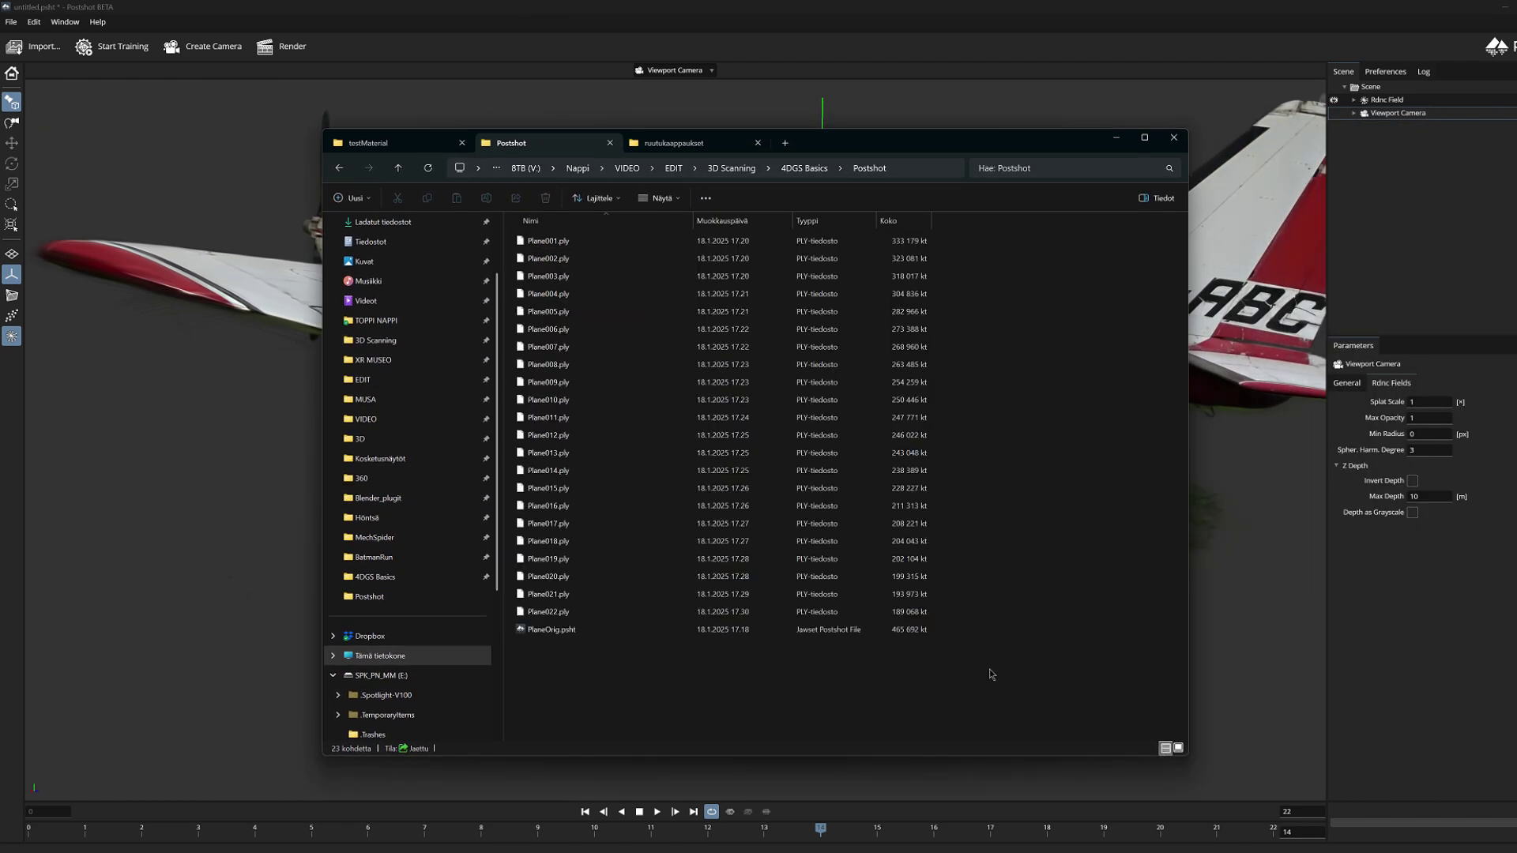
pyautogui.click(553, 241)
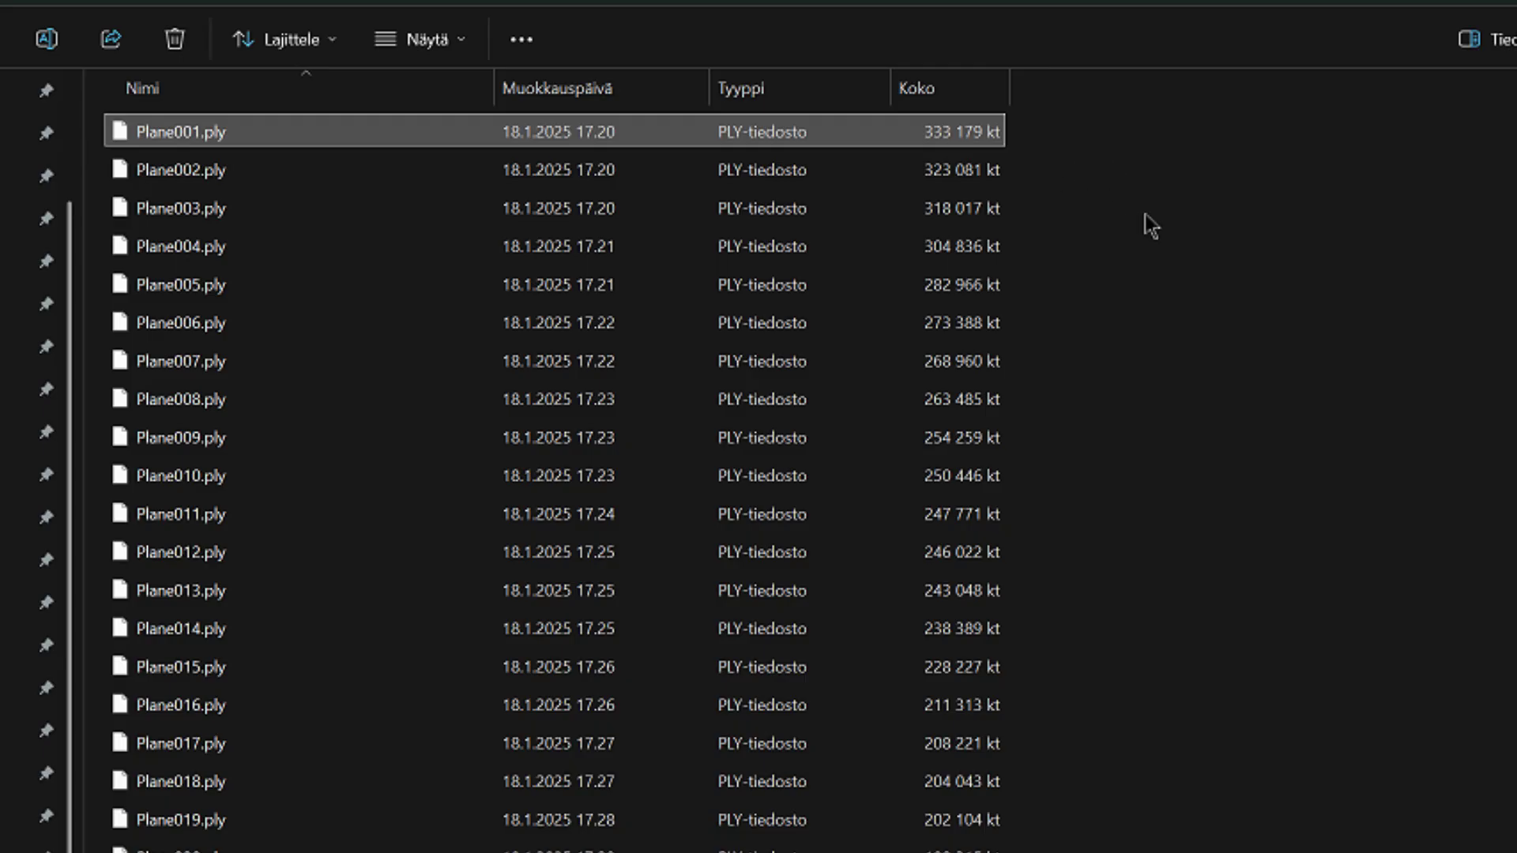
pyautogui.press('Down')
pyautogui.press('Down')
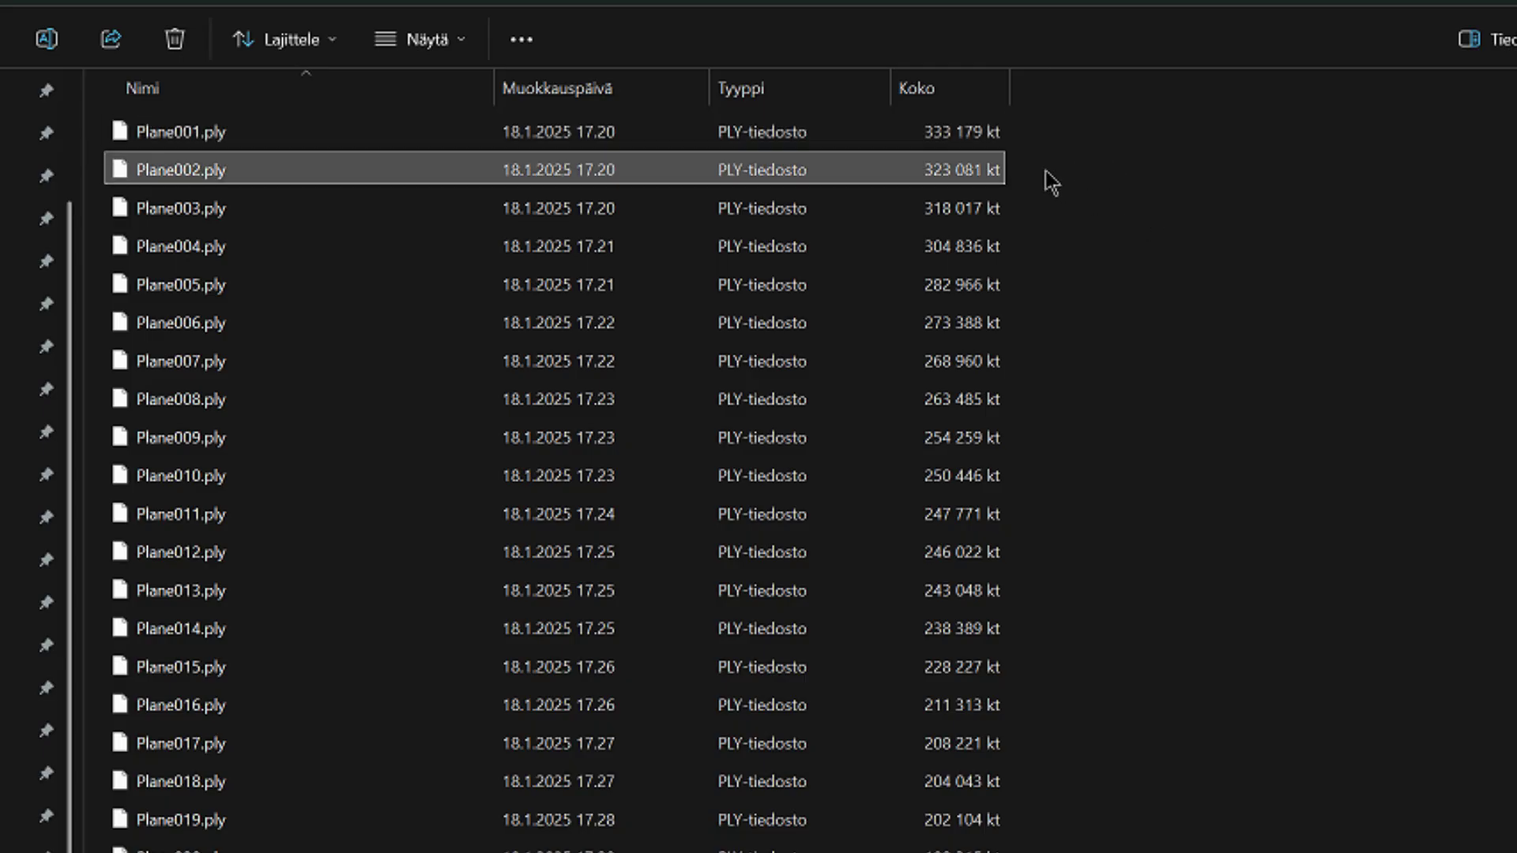
pyautogui.press('Down')
pyautogui.press('Down')
pyautogui.press('Down')
pyautogui.press('Down')
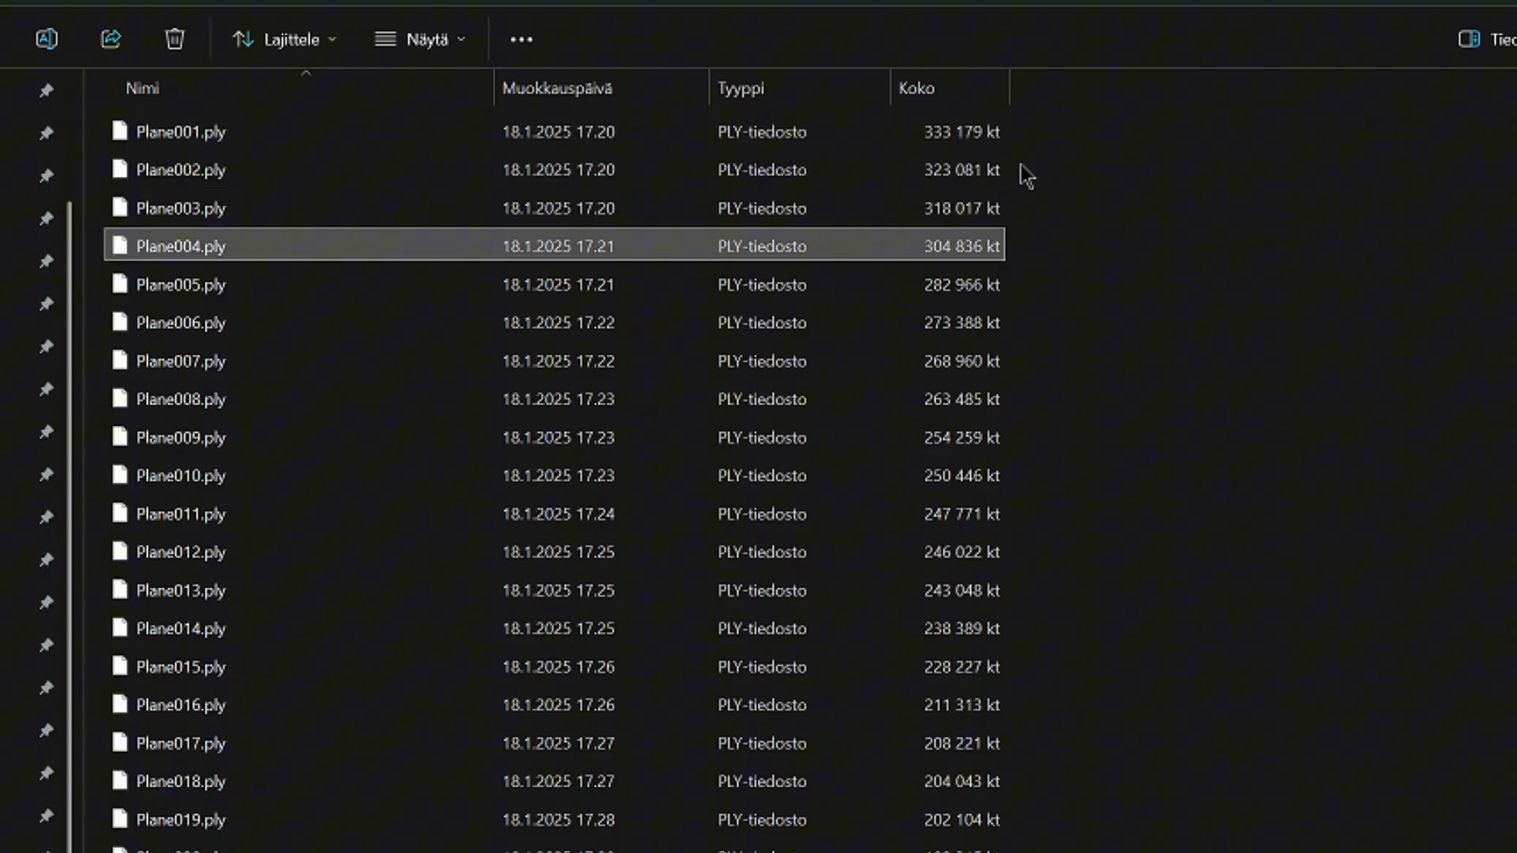
pyautogui.press('Down')
pyautogui.press('Down')
pyautogui.press('Down')
pyautogui.press('Down')
pyautogui.press('Down')
pyautogui.press('Down')
pyautogui.press('Down')
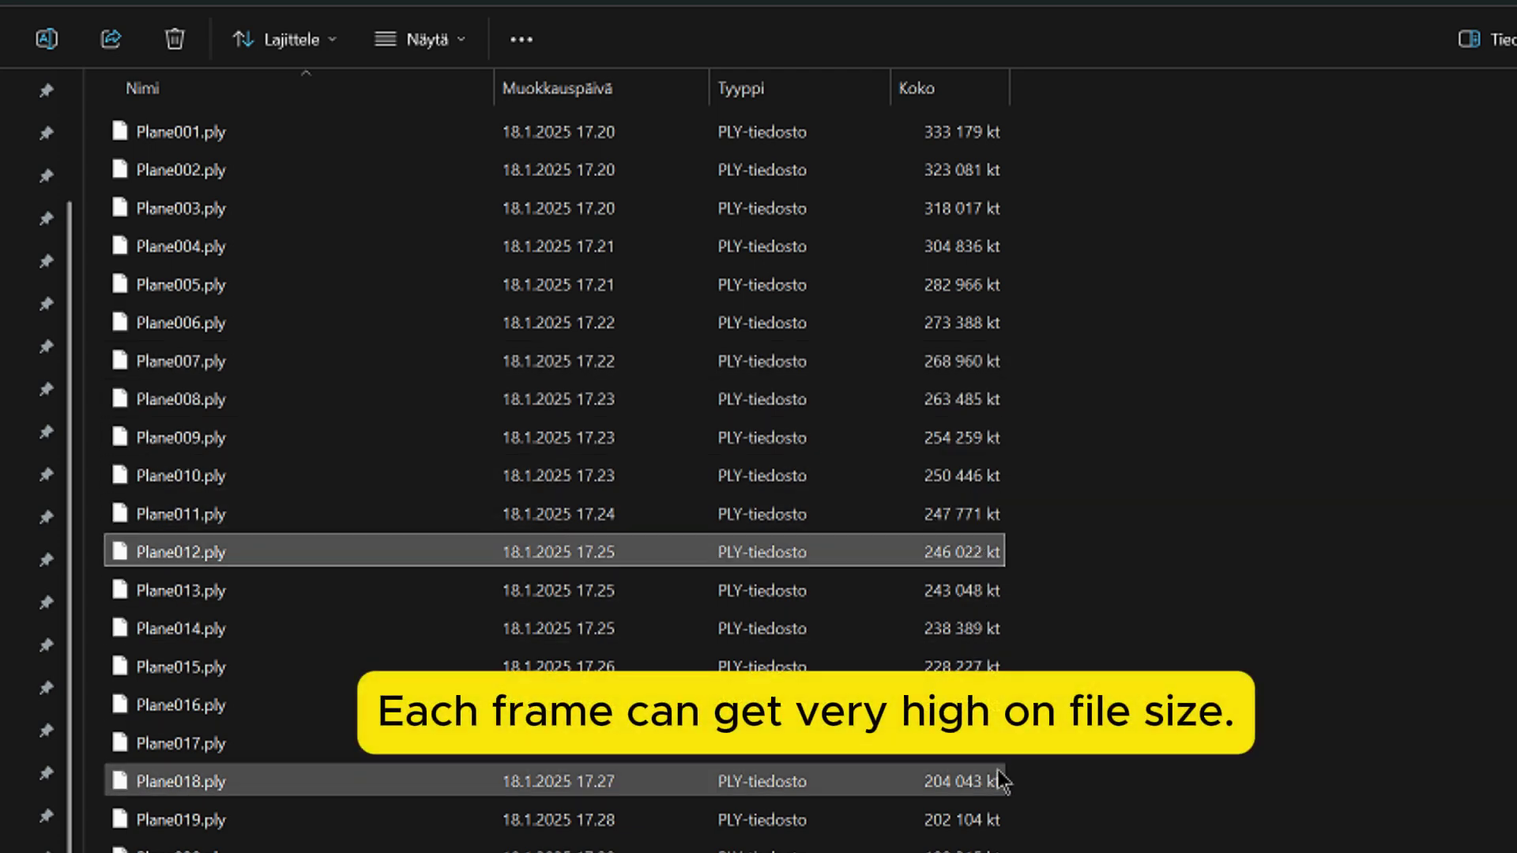
pyautogui.click(1125, 765)
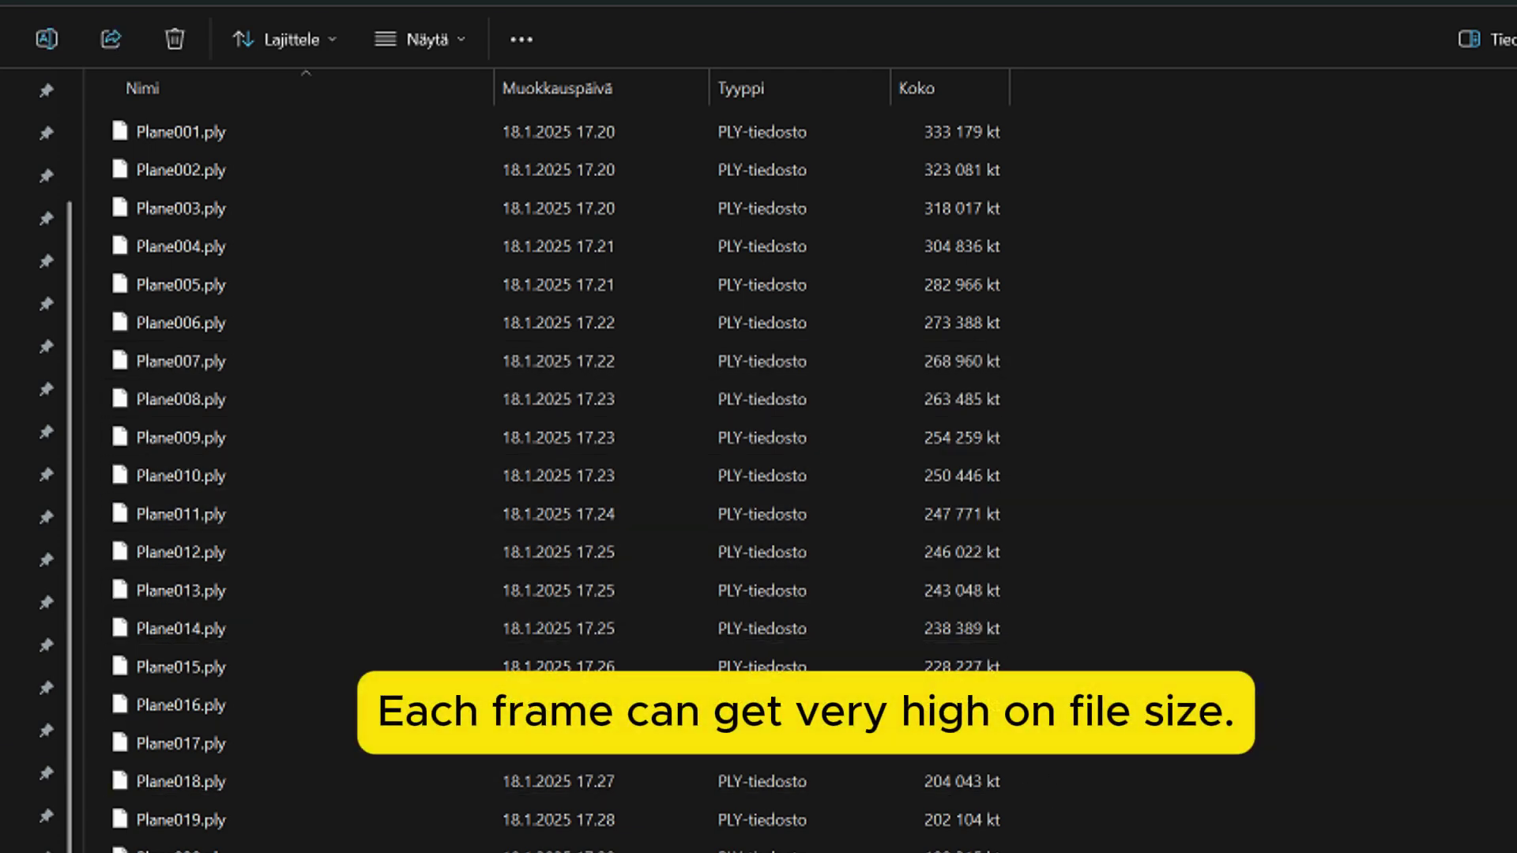
pyautogui.press('Up')
pyautogui.press('Up')
pyautogui.press('Up')
pyautogui.press('Up')
pyautogui.press('Up')
pyautogui.press('Up')
pyautogui.press('Up')
pyautogui.press('Up')
pyautogui.press('Up')
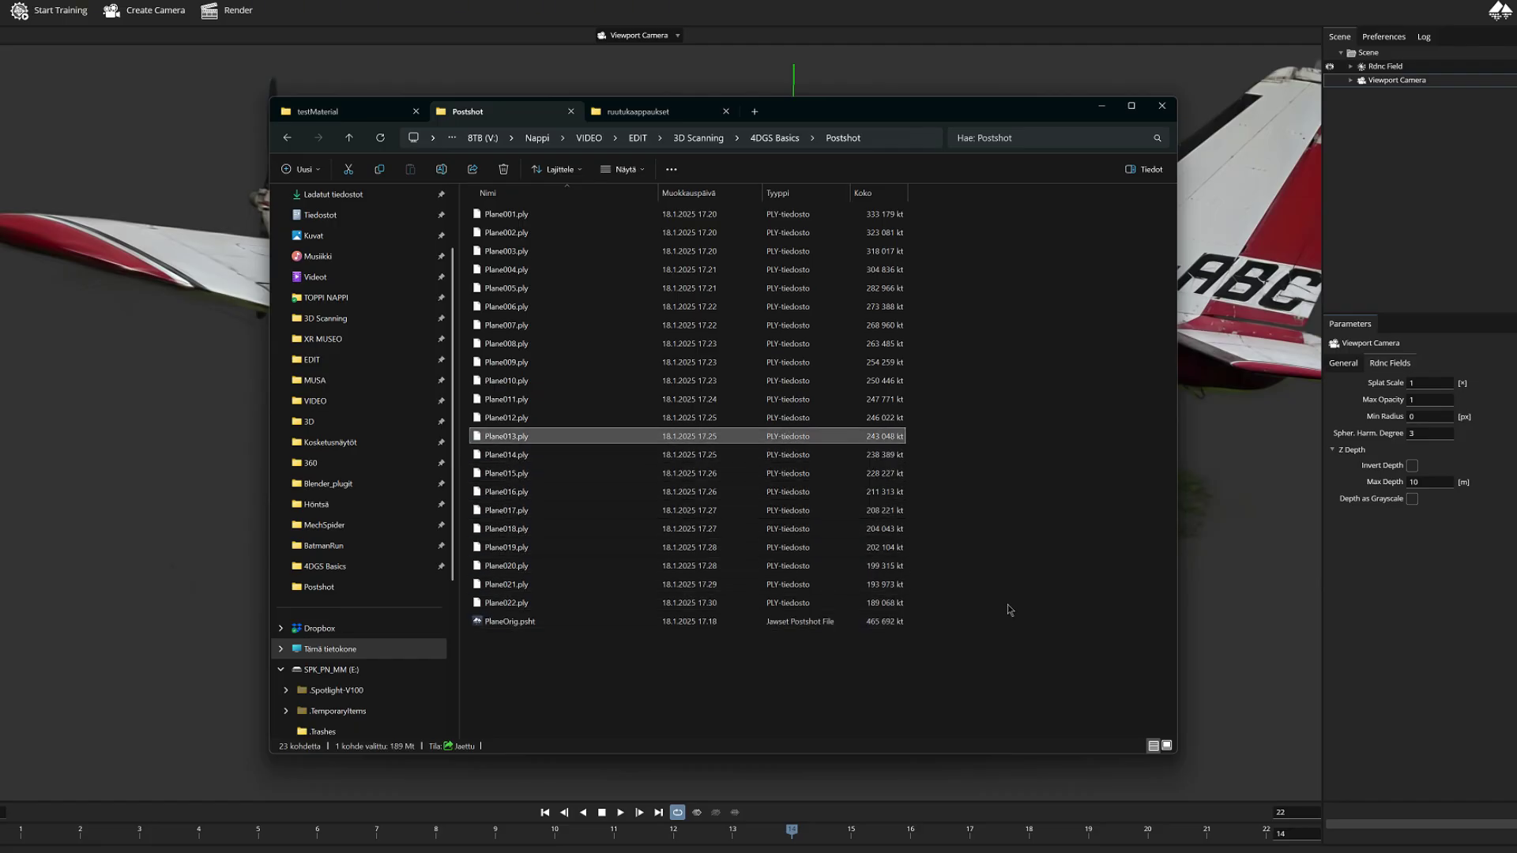
pyautogui.press('Up')
pyautogui.press('Up')
pyautogui.press('Up')
pyautogui.press('Up')
pyautogui.press('Up')
pyautogui.press('Up')
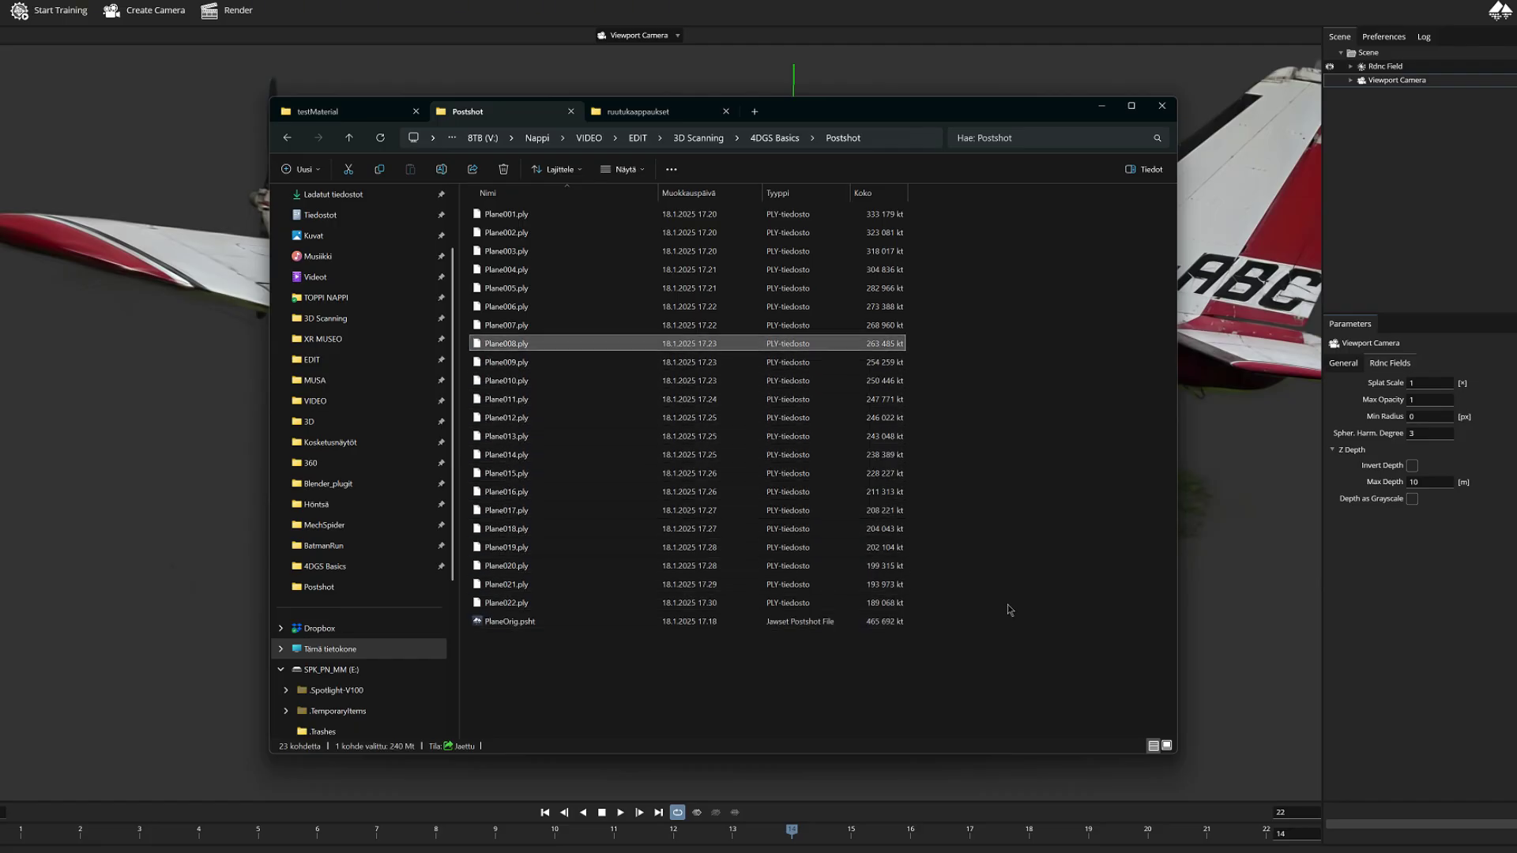
pyautogui.click(1000, 615)
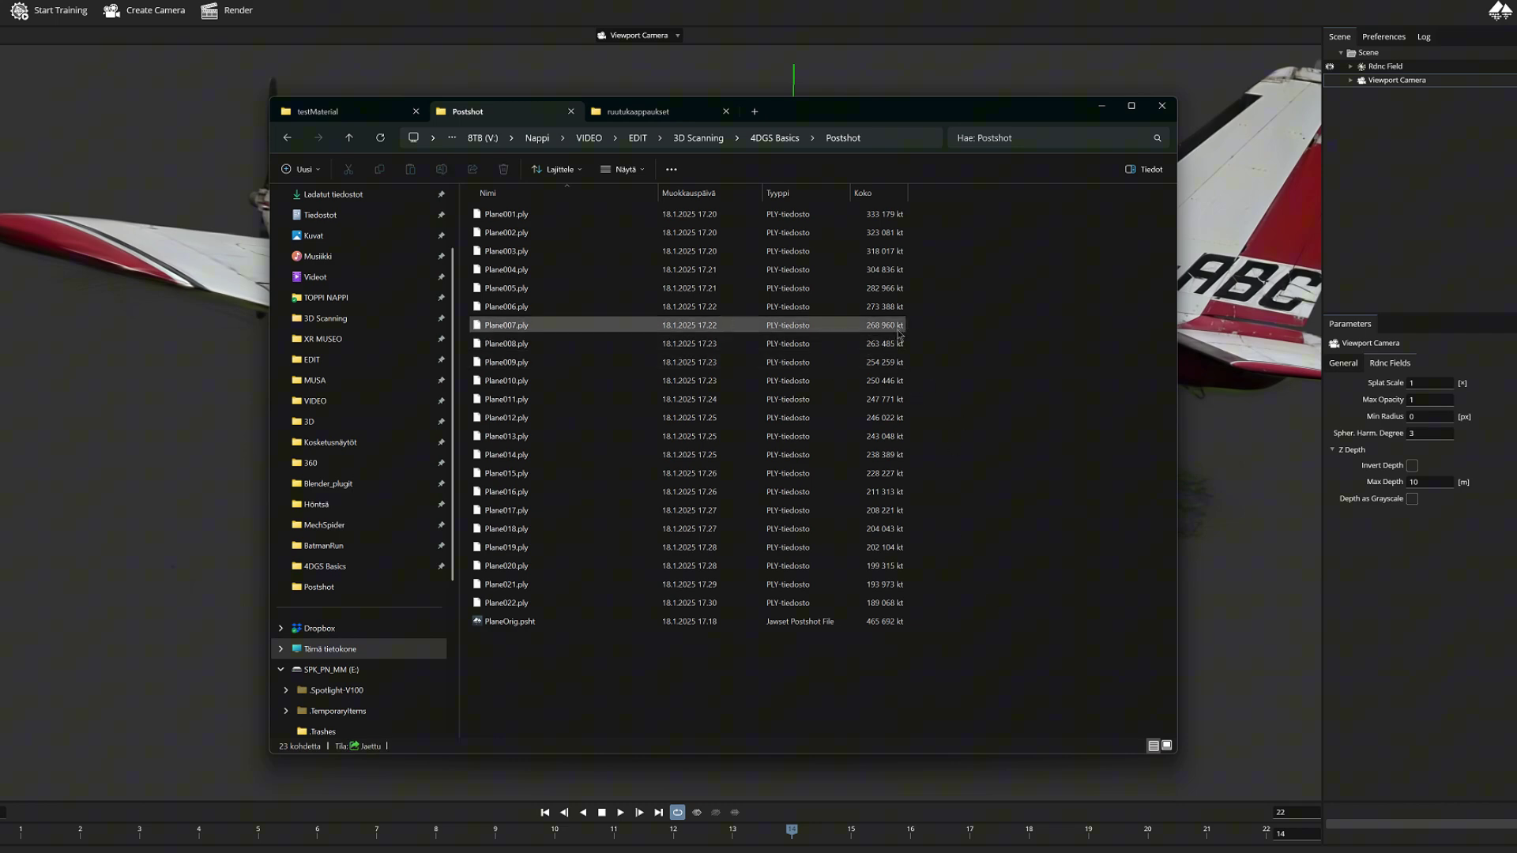
# - Open Plane007.ply's Properties to check its size, then show the desktop to switch to Blender
pyautogui.click(508, 326)
pyautogui.hotkey('alt', 'Return')
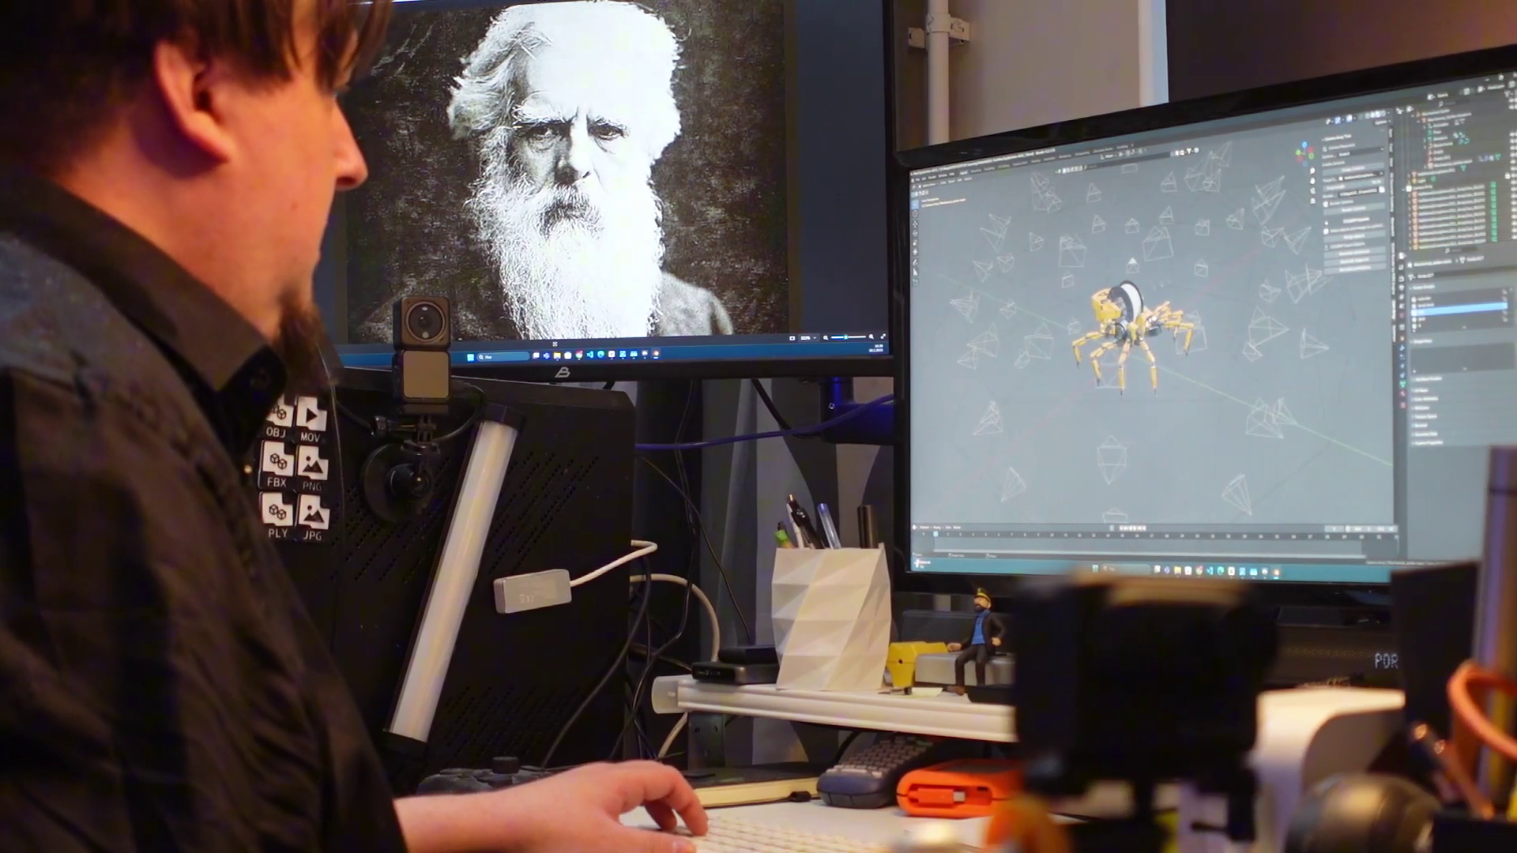
pyautogui.press('super+d')
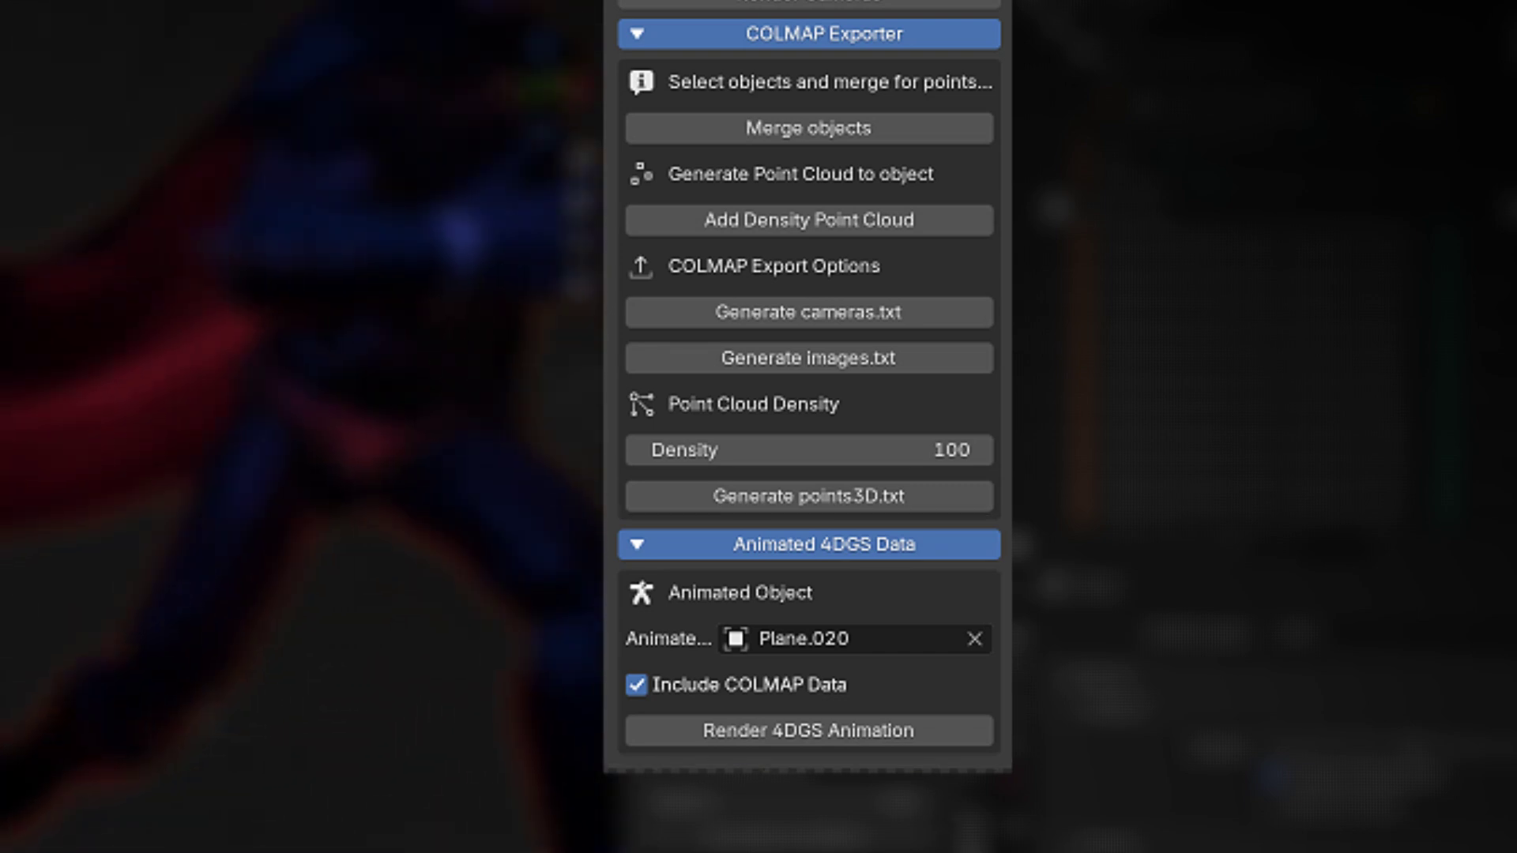
# - Add a UV sphere scaled about 3x, create inward-facing cameras on it, then delete the guide sphere
pyautogui.hotkey('shift', 'a')
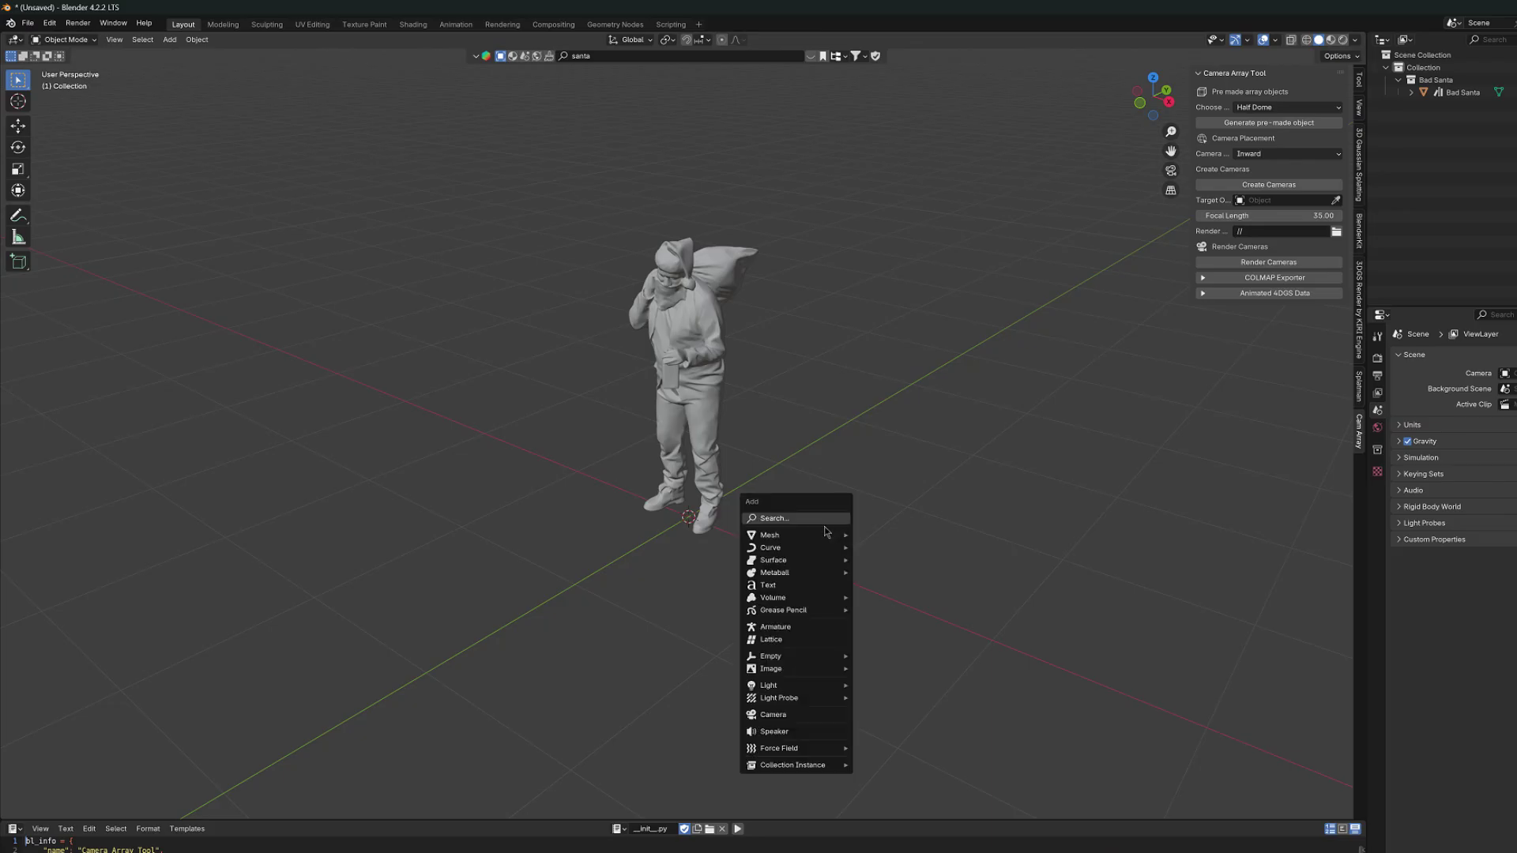
pyautogui.moveTo(825, 535)
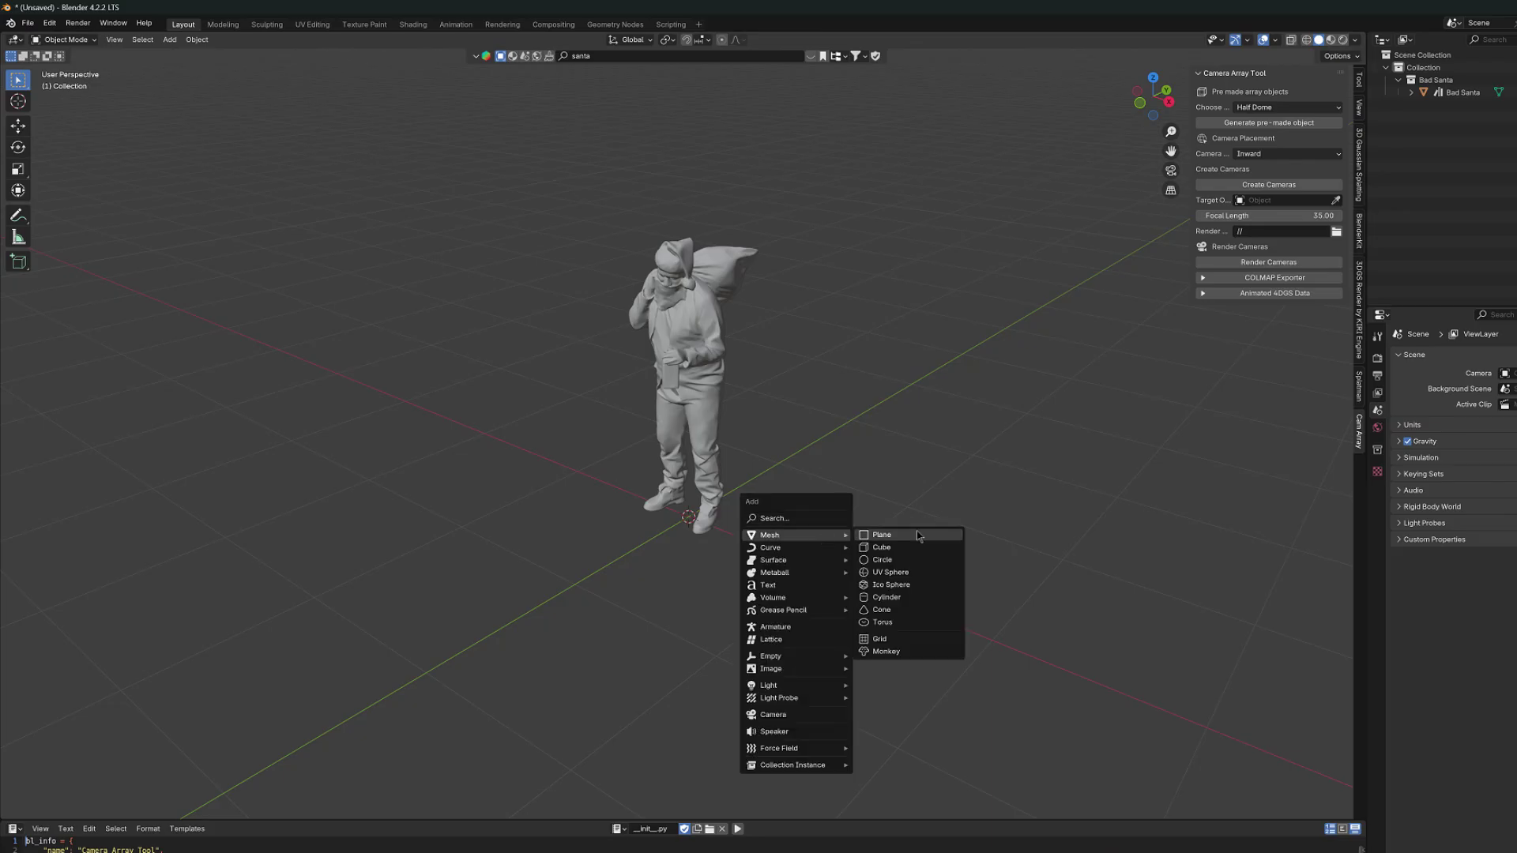
pyautogui.click(891, 571)
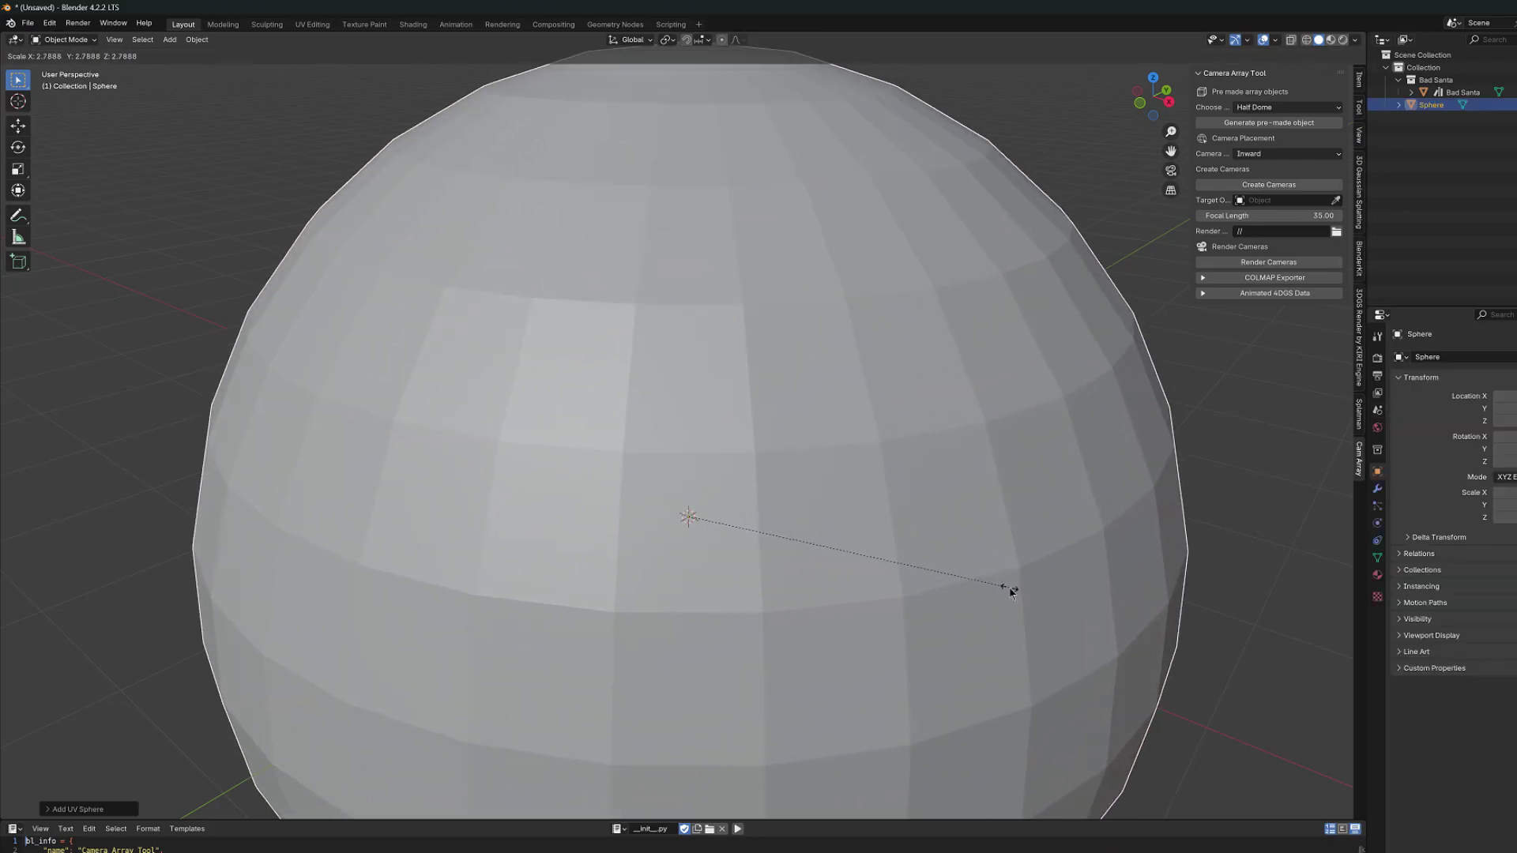
pyautogui.click(1046, 594)
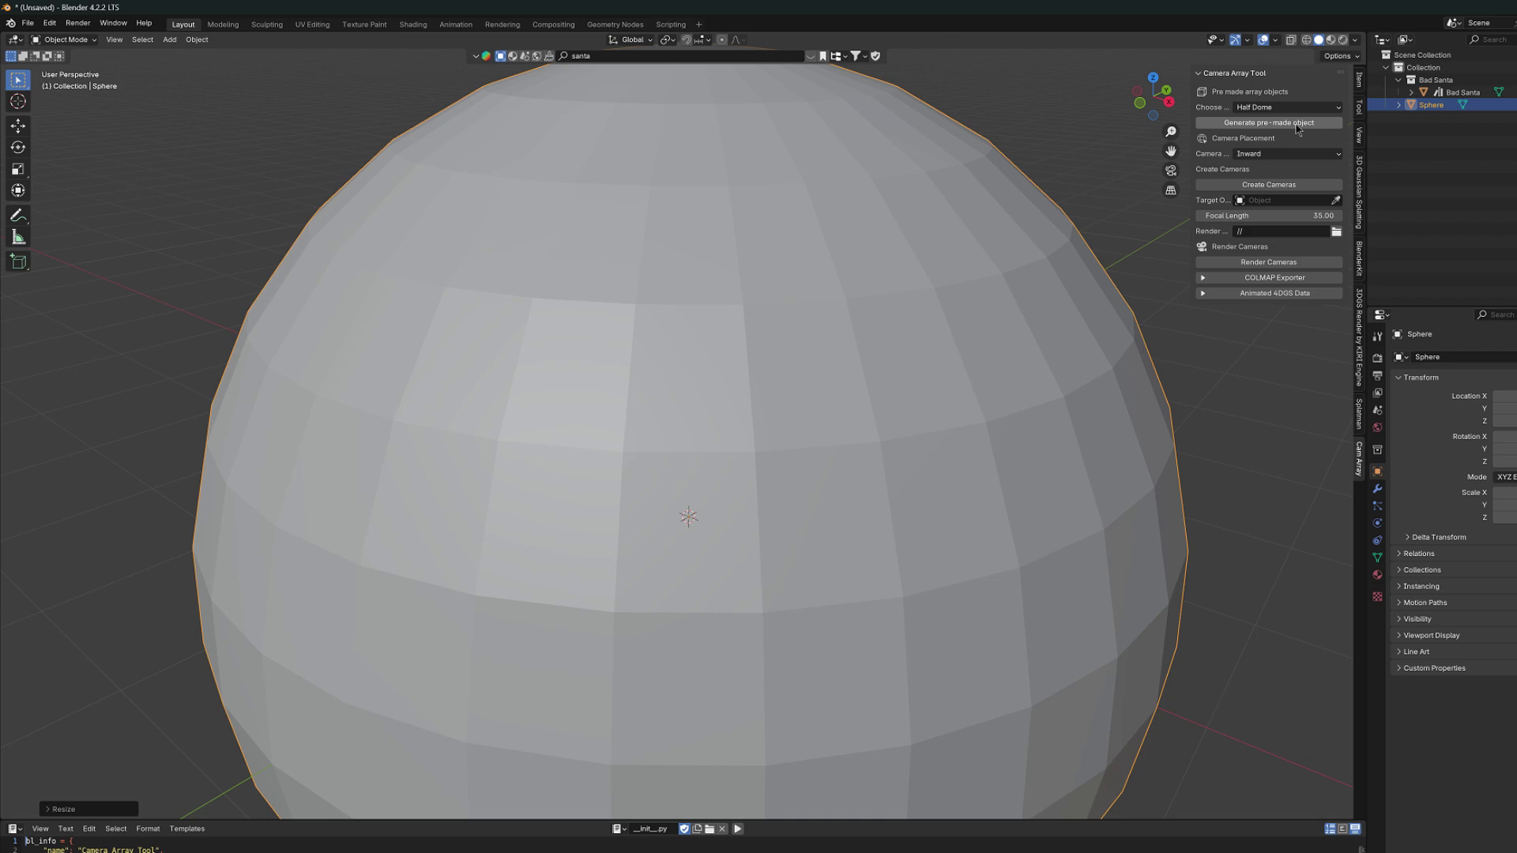
pyautogui.click(1295, 185)
pyautogui.moveTo(1173, 197); pyautogui.dragTo(1169, 220, button='middle')
pyautogui.press('KP_1')
pyautogui.scroll(-4, 940, 418)
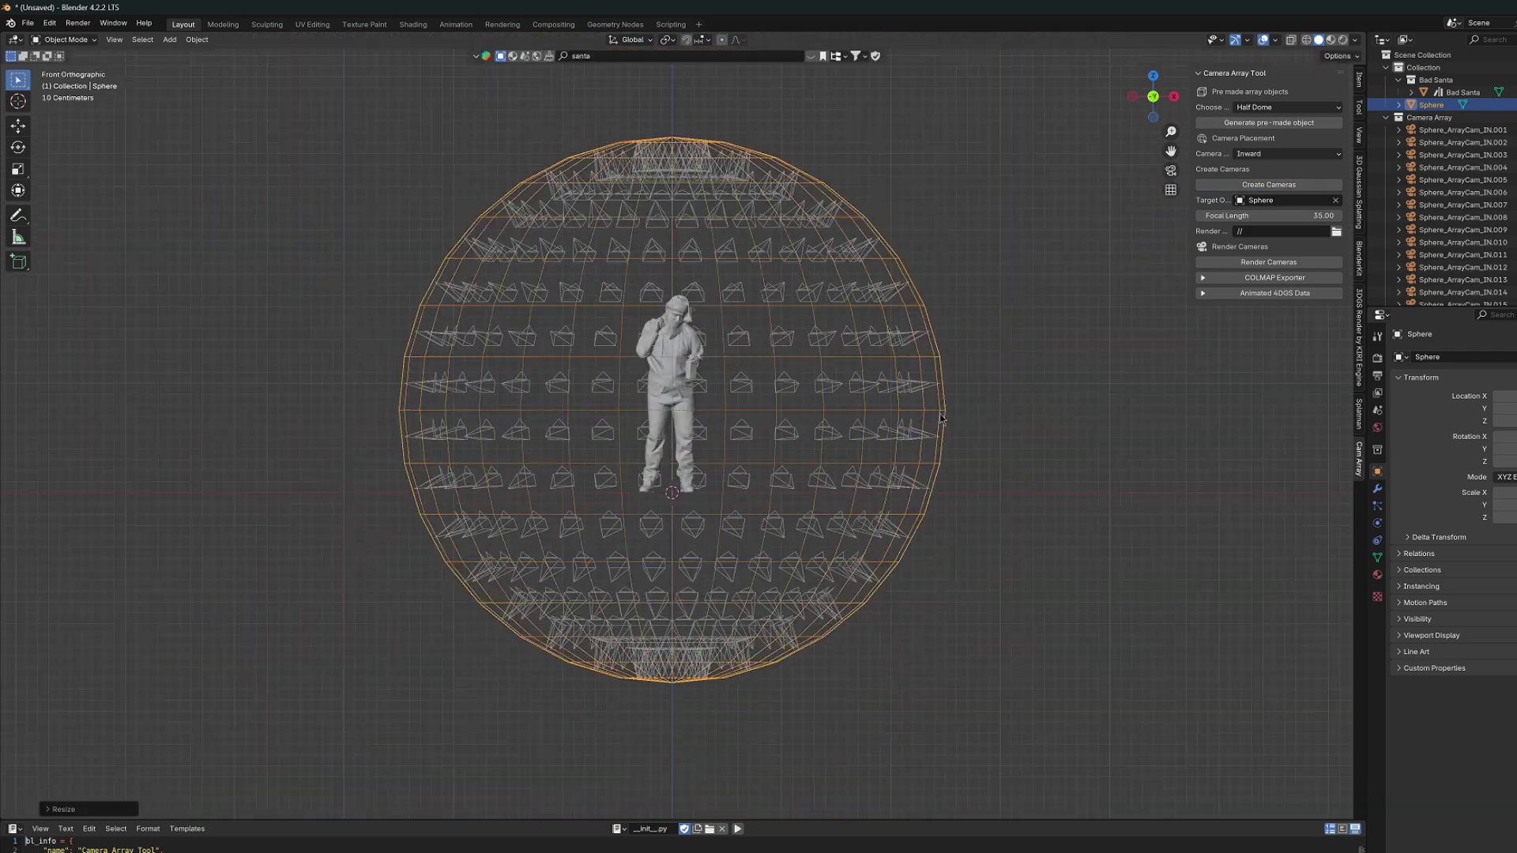
pyautogui.press('Delete')
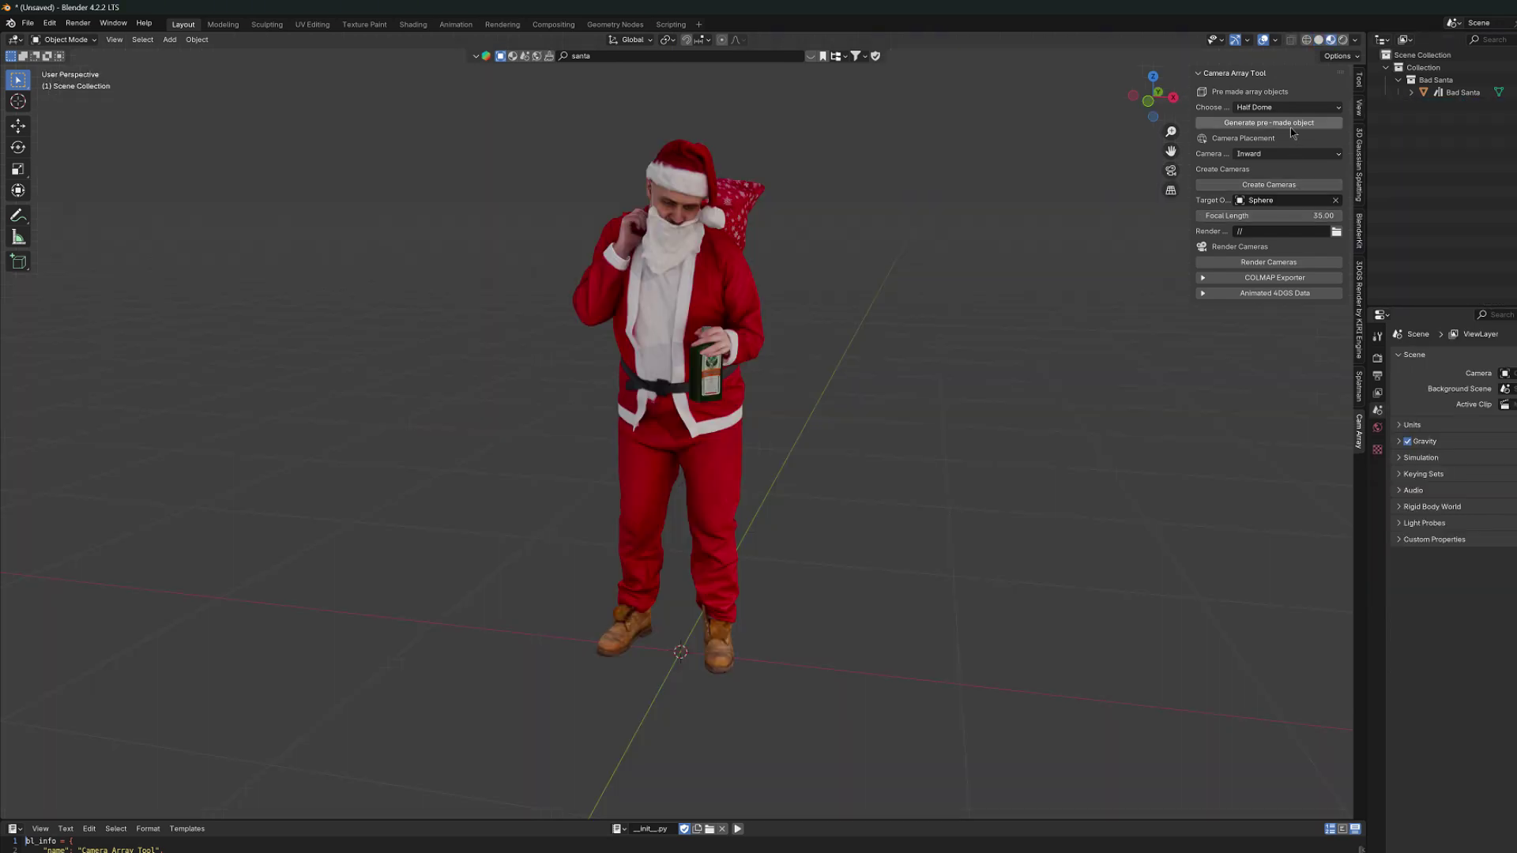
# - Generate the pre-made half dome around Santa, set it as target, and create inward-facing cameras across it
pyautogui.click(1291, 123)
pyautogui.scroll(-5, 778, 577)
pyautogui.scroll(2, 789, 536)
pyautogui.click(790, 536)
pyautogui.click(879, 505)
pyautogui.click(1268, 184)
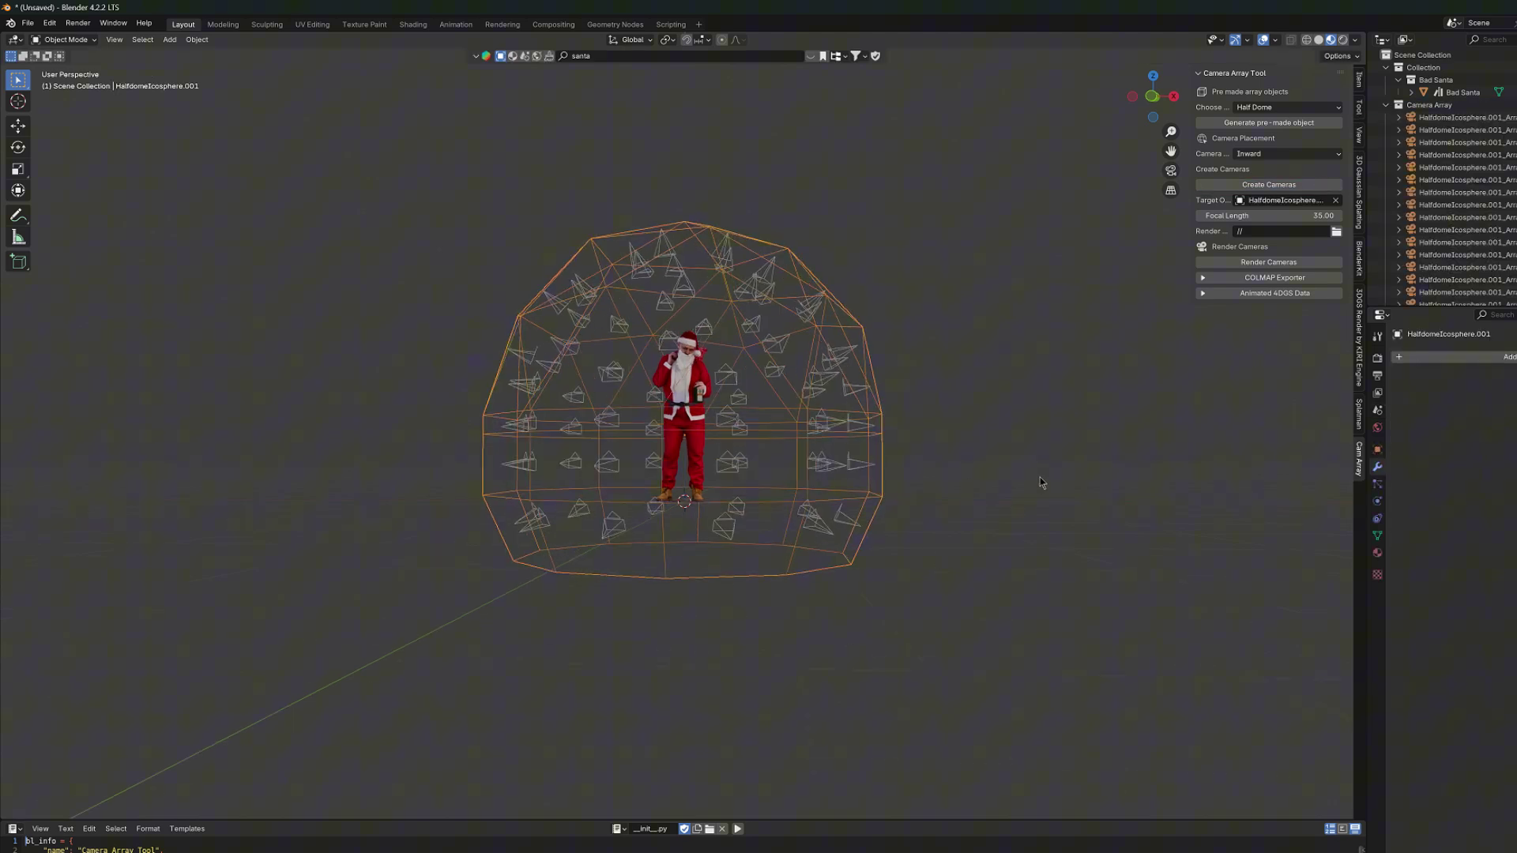
pyautogui.moveTo(1038, 479); pyautogui.dragTo(972, 474, button='middle')
pyautogui.press('KP_0')
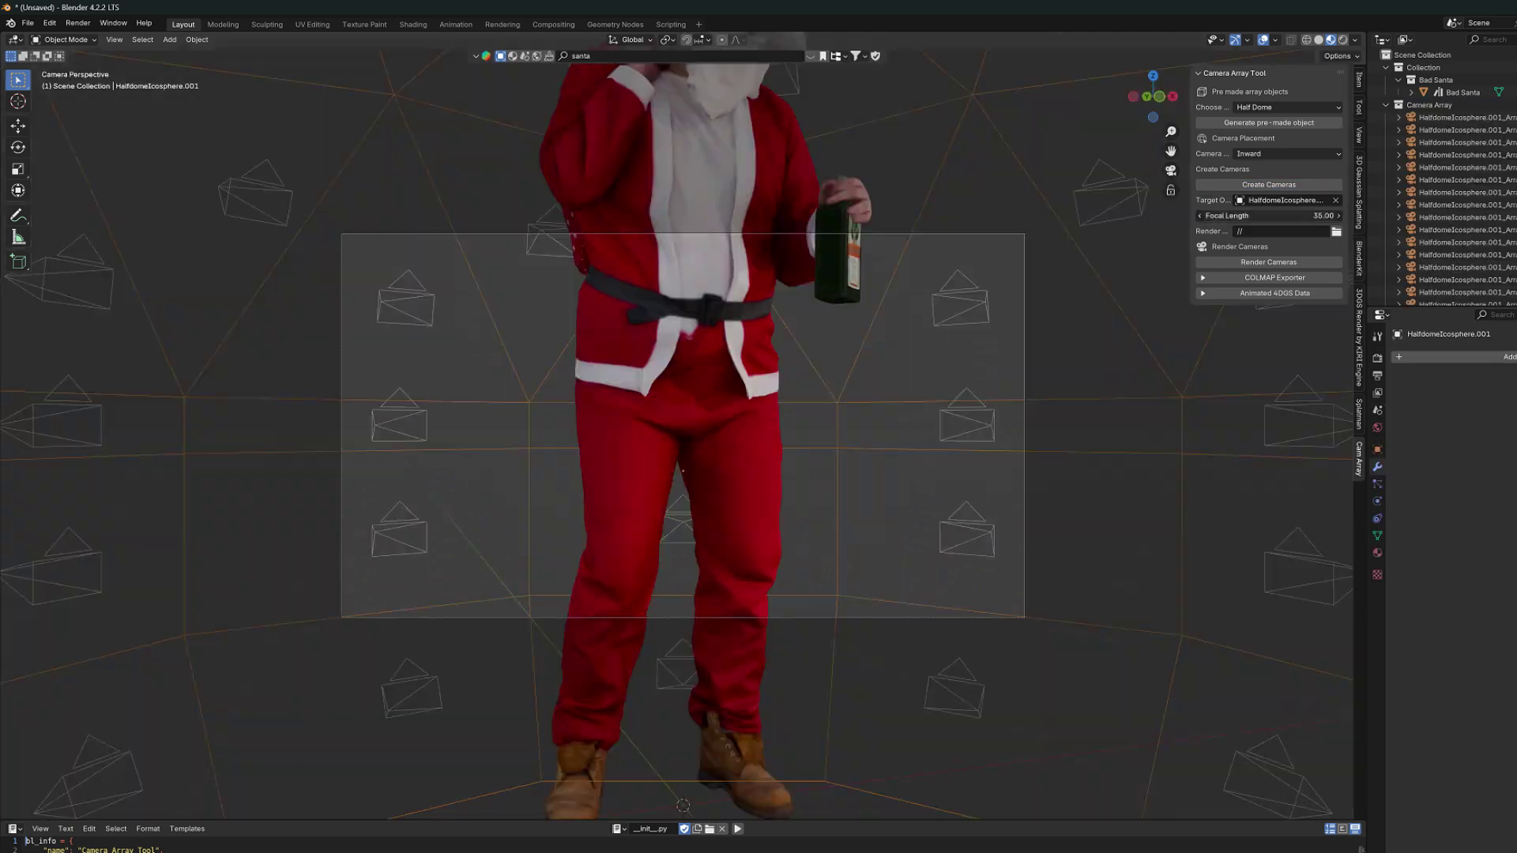
# - Set a 25.01 mm focal length with square render resolution and view Santa through cameras up to IN.005
pyautogui.moveTo(1267, 216); pyautogui.dragTo(1209, 216)
pyautogui.click(1377, 375)
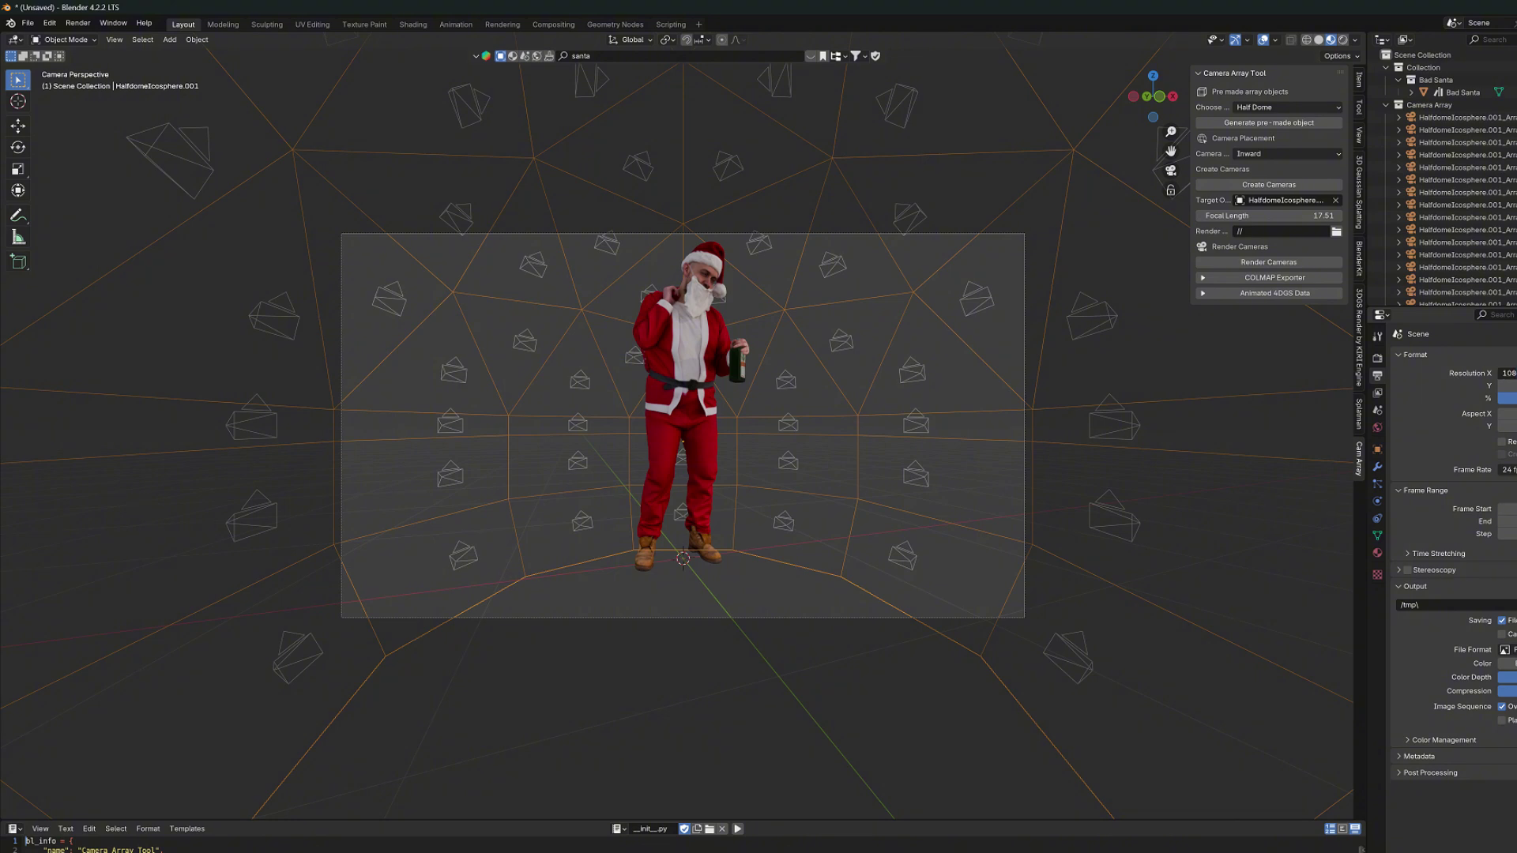
pyautogui.press('Return')
pyautogui.moveTo(1268, 215); pyautogui.dragTo(1307, 215)
pyautogui.click(1461, 130)
pyautogui.click(1462, 142)
pyautogui.click(1461, 166)
# - Cycle array camera views, shorten the end frame, and scrub the Batman run to frame 20
pyautogui.press('Down')
pyautogui.press('Down')
pyautogui.press('Down')
pyautogui.press('Down')
pyautogui.press('Down')
pyautogui.press('Down')
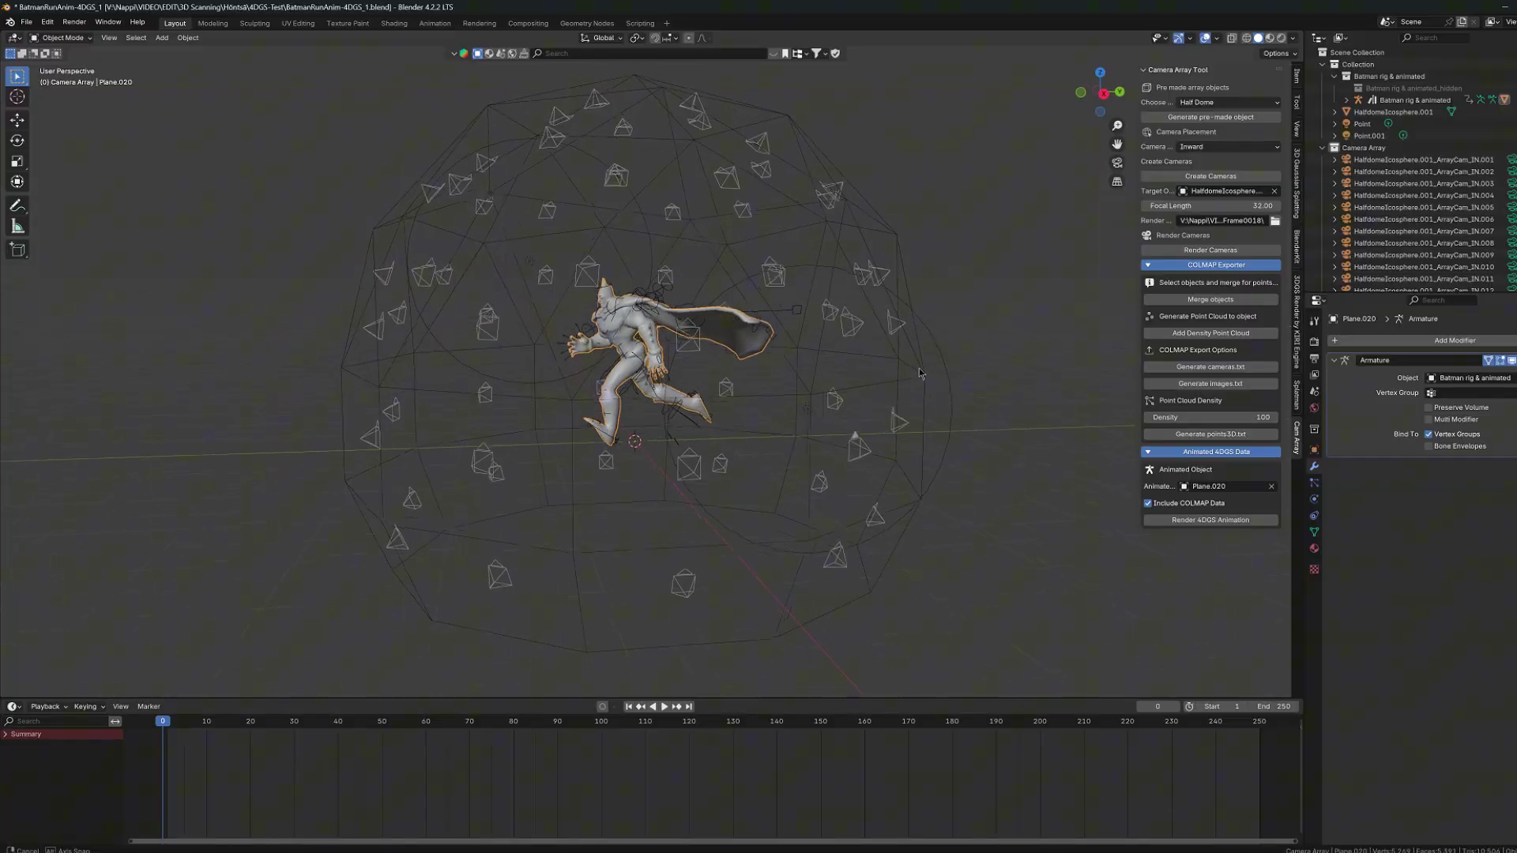
pyautogui.moveTo(938, 371); pyautogui.dragTo(974, 384, button='middle')
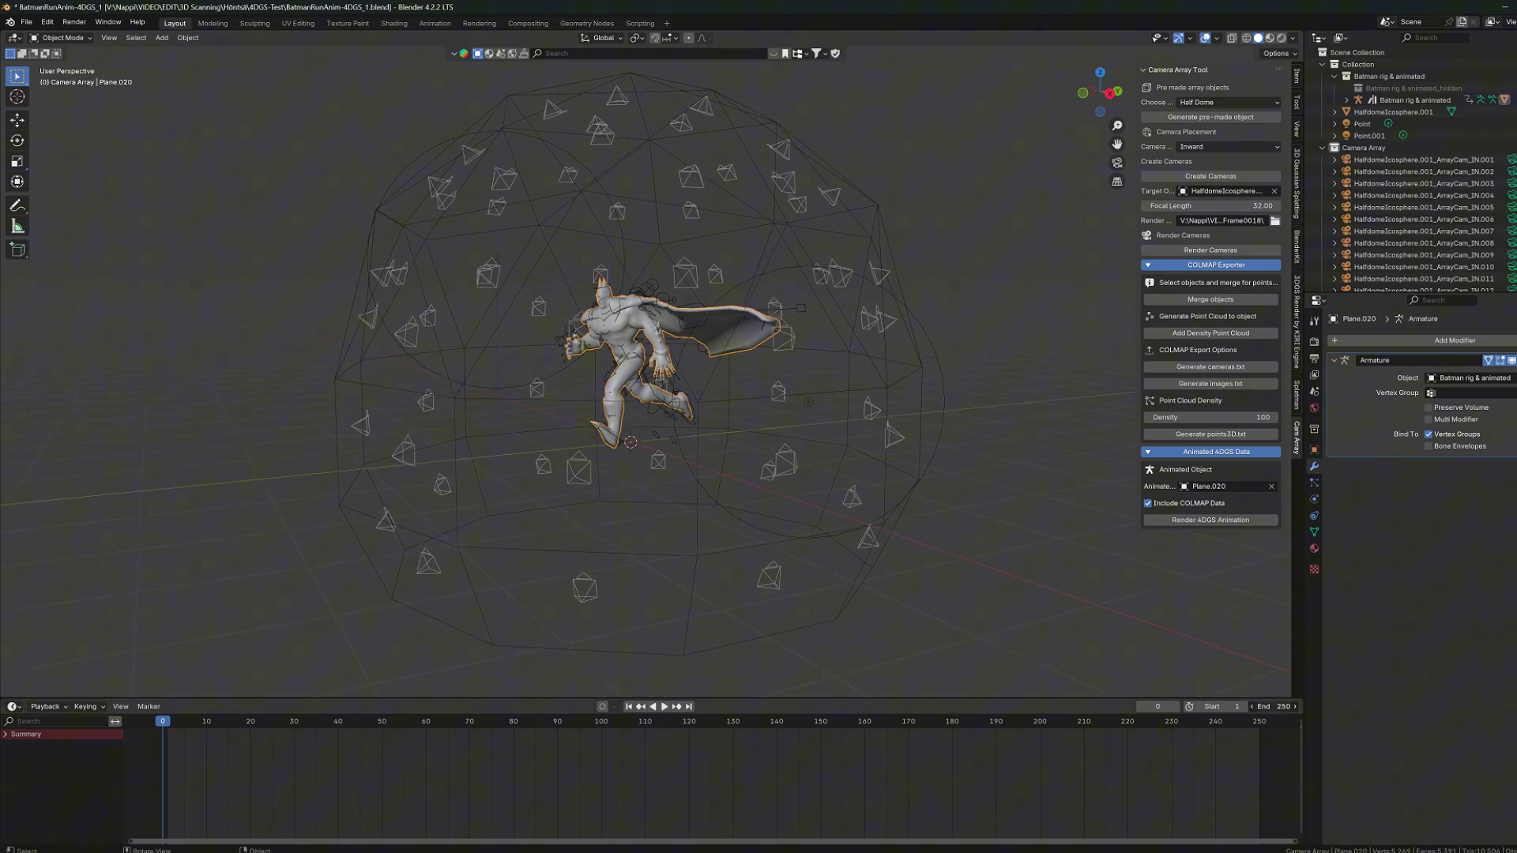
pyautogui.moveTo(1276, 706); pyautogui.dragTo(1205, 707)
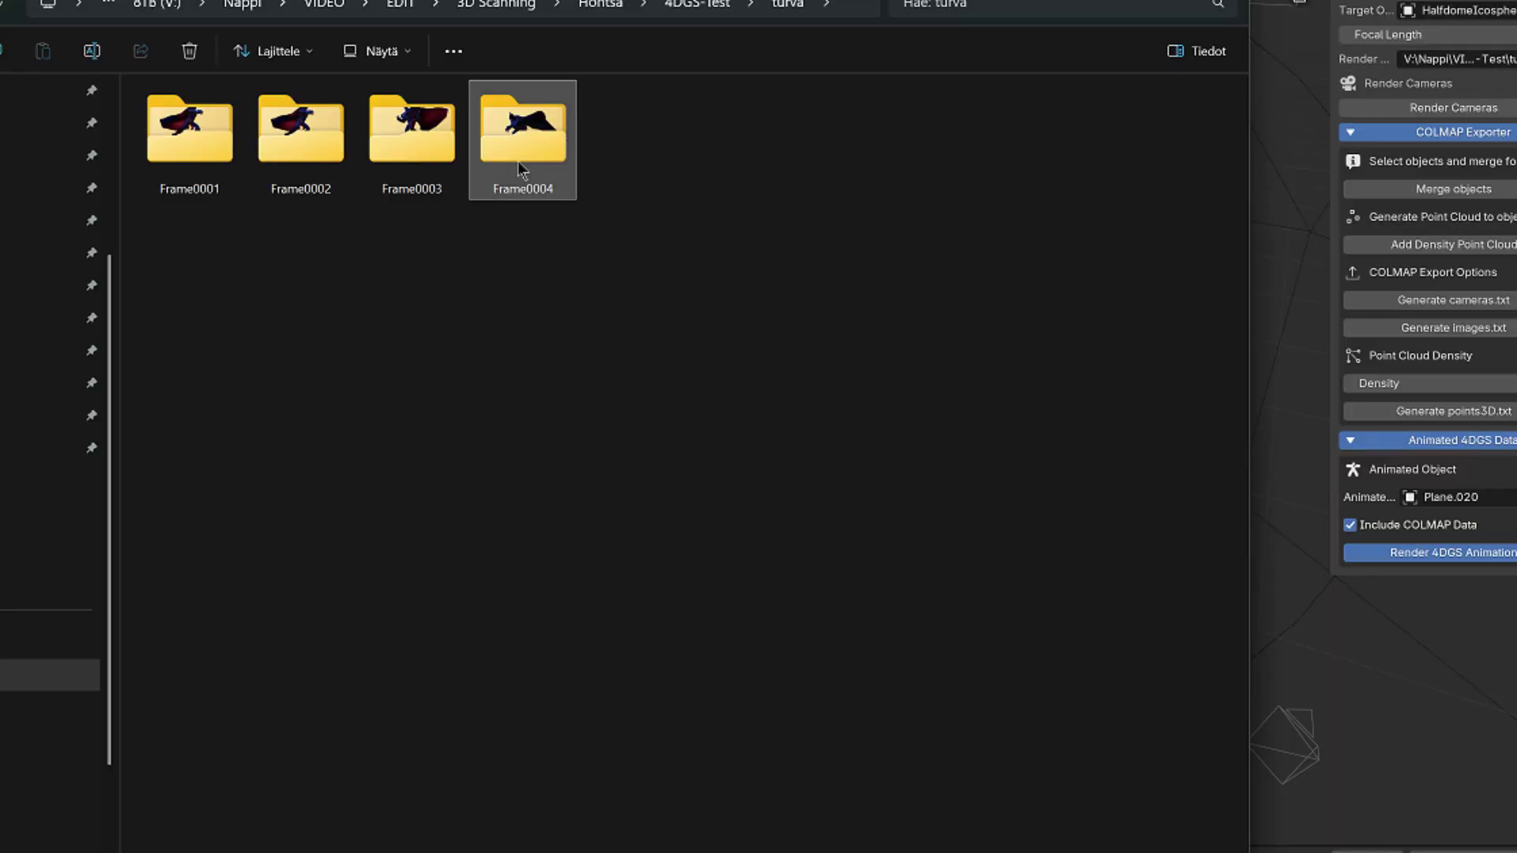
pyautogui.doubleClick(518, 161)
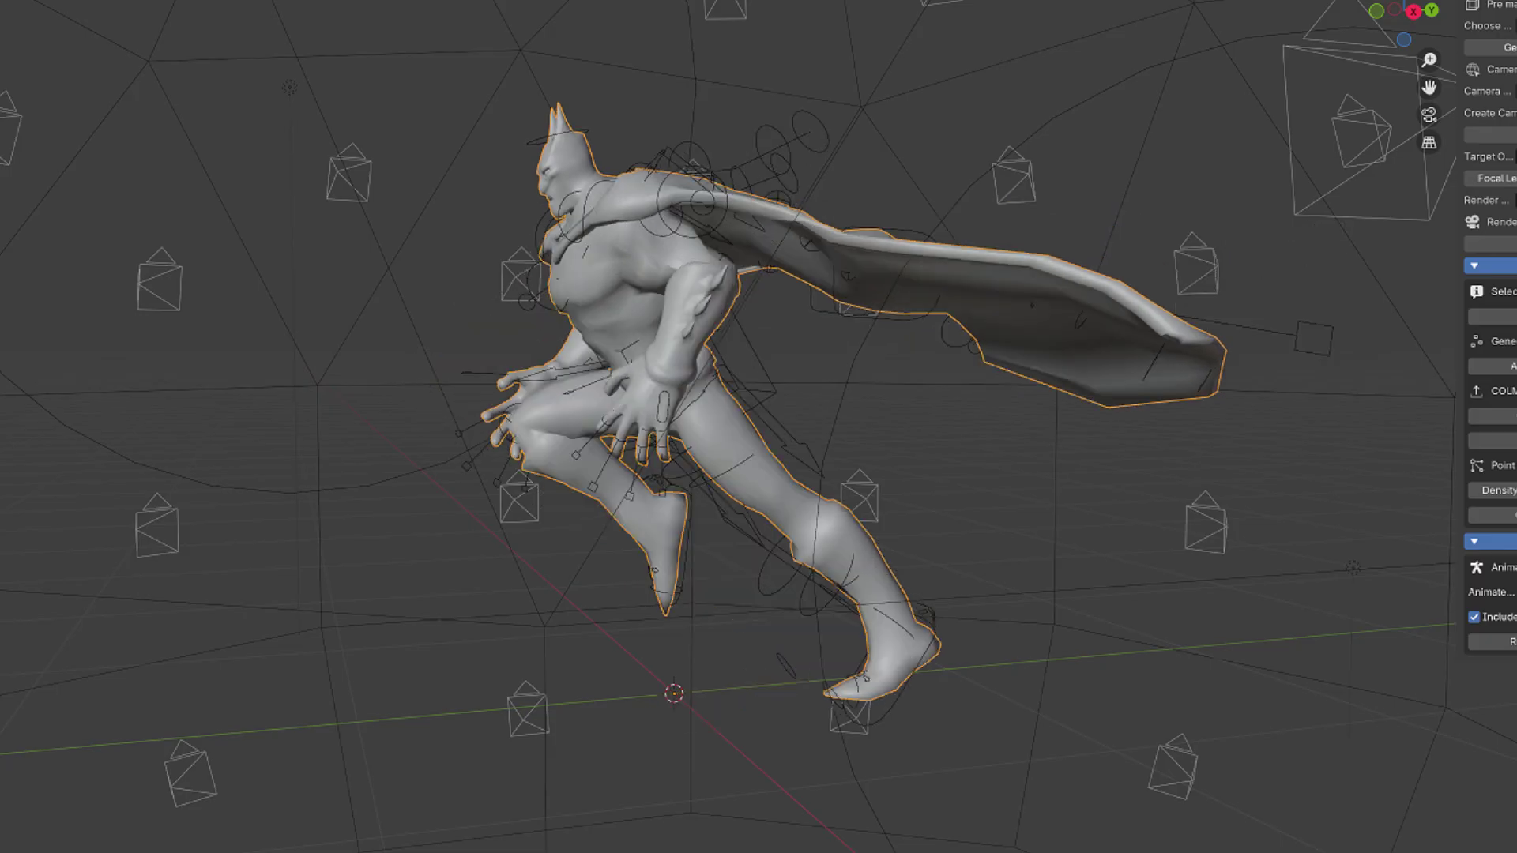
pyautogui.scroll(2, 790, 395)
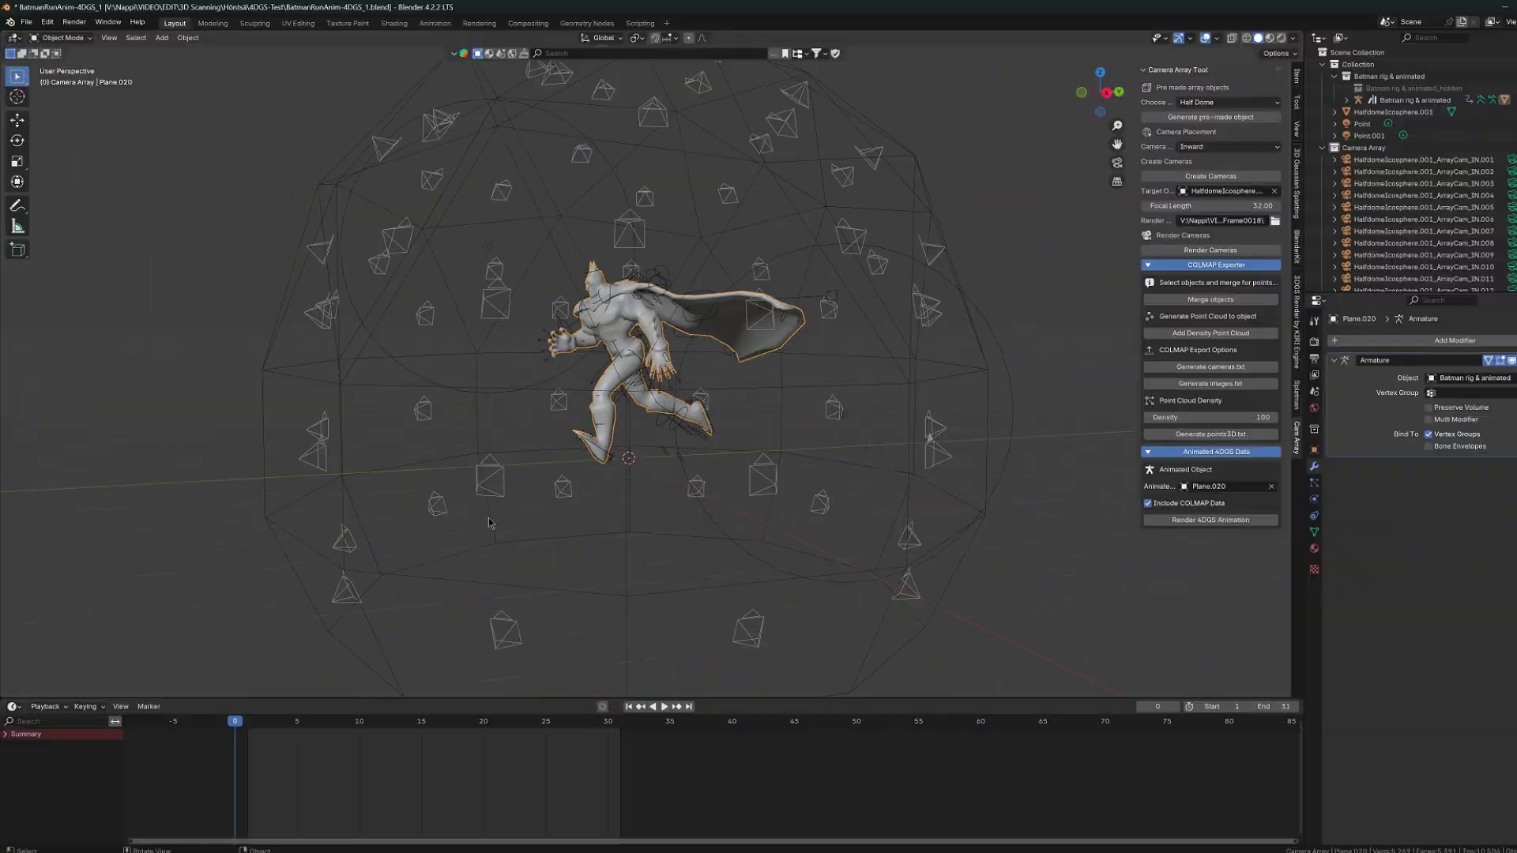
pyautogui.scroll(4, 488, 521)
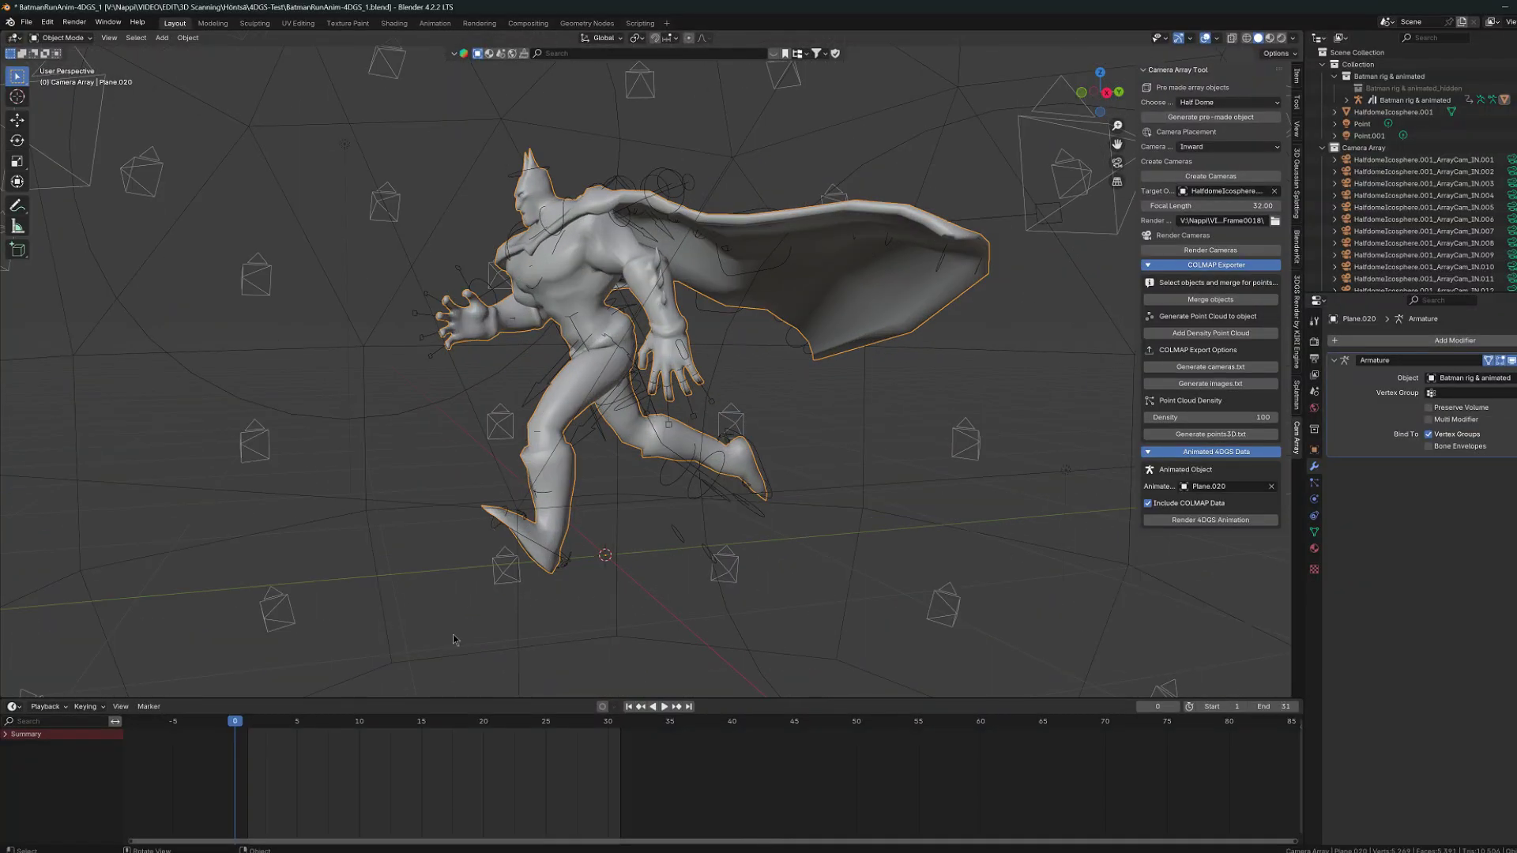
pyautogui.moveTo(245, 730); pyautogui.dragTo(451, 761)
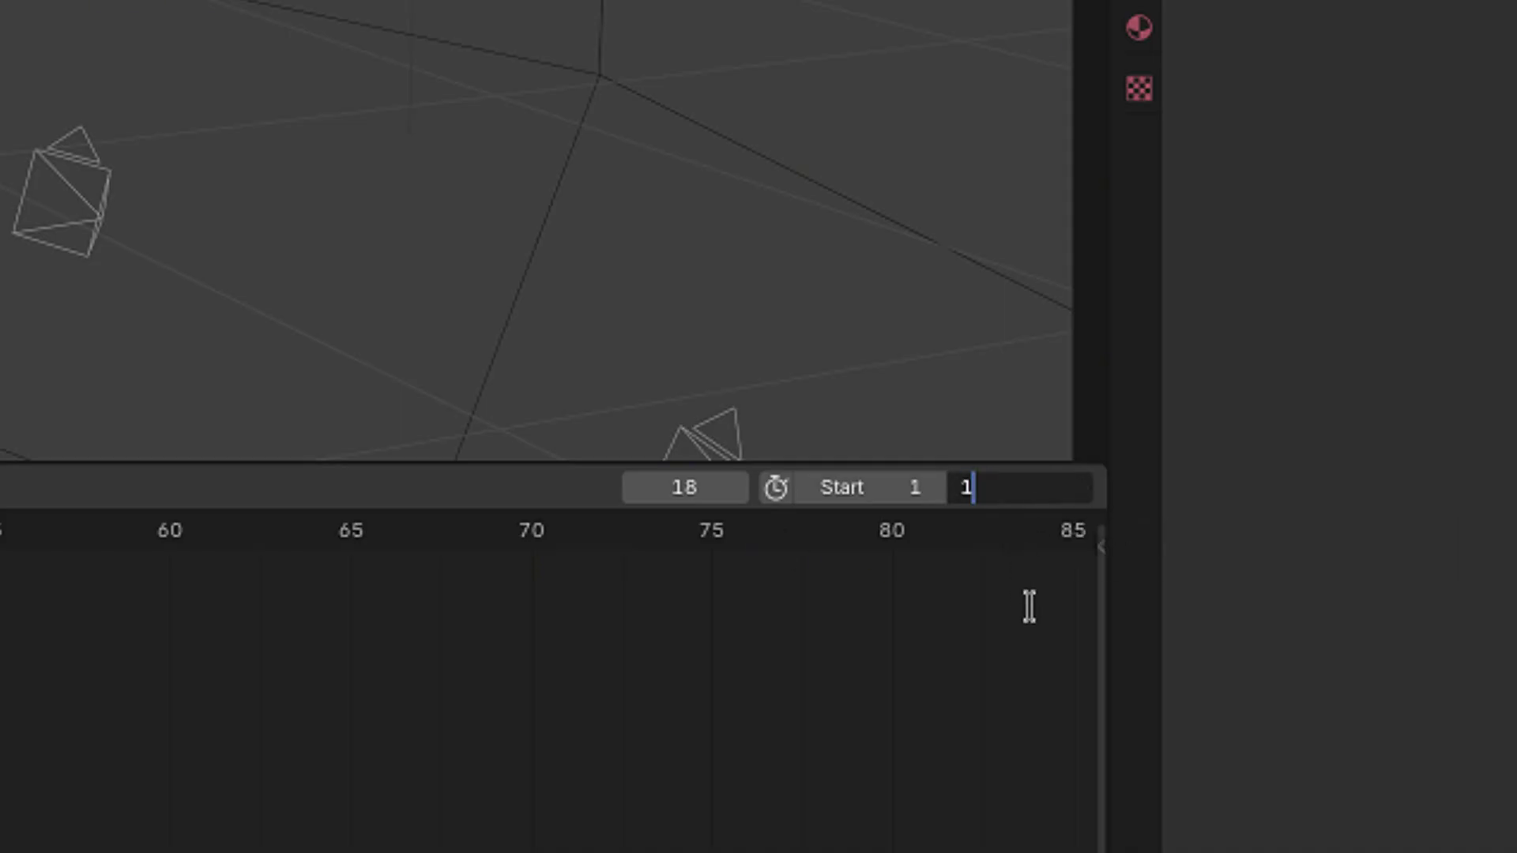
# - Set 18 as the last animation frame, pick BatmanRun as the render folder, and toggle Include COLMAP Data
pyautogui.press('Return')
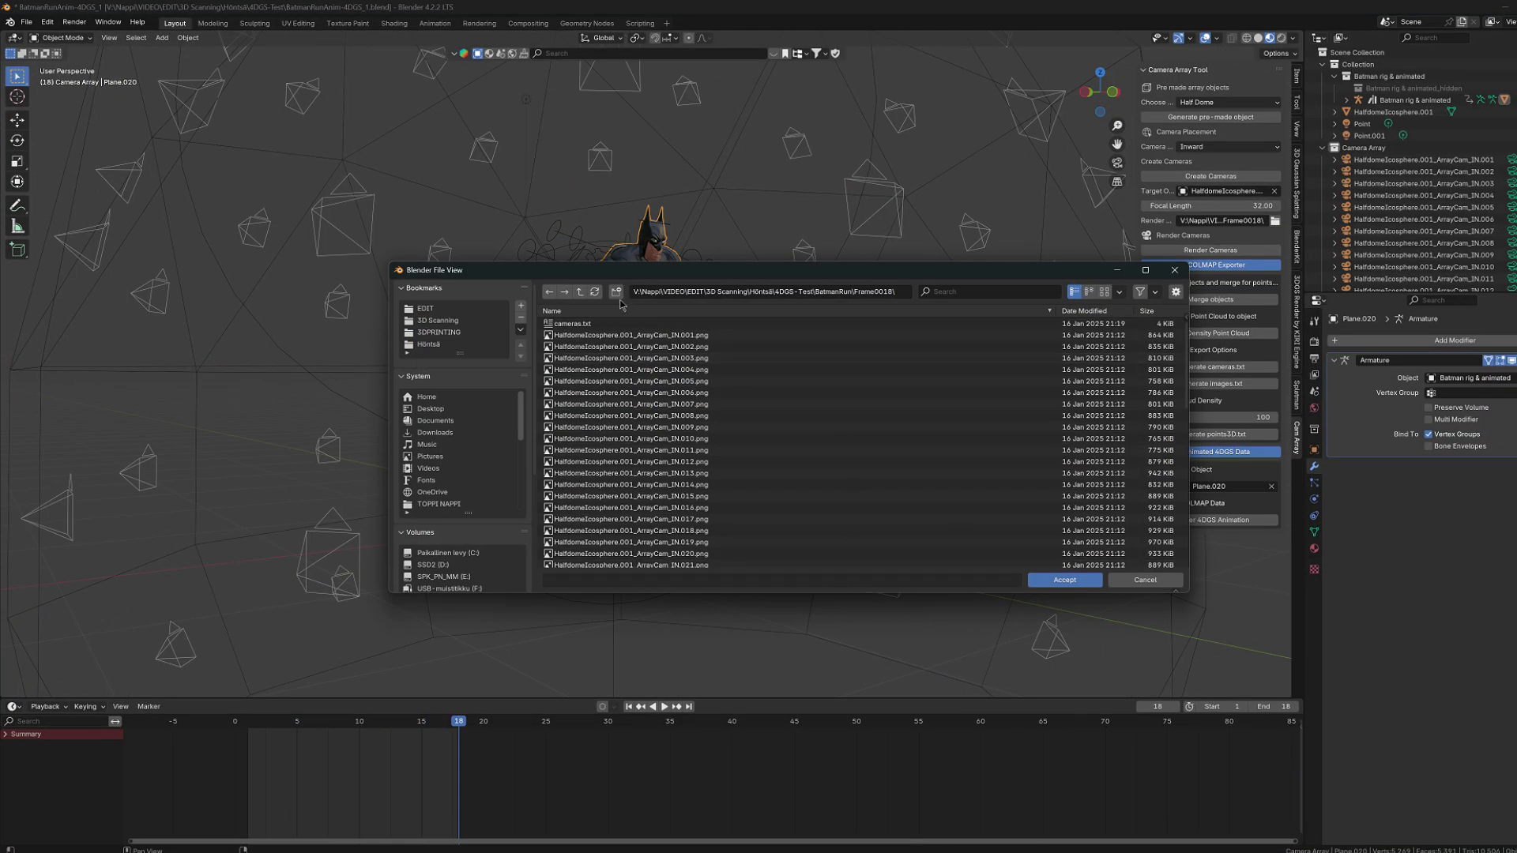
pyautogui.click(581, 297)
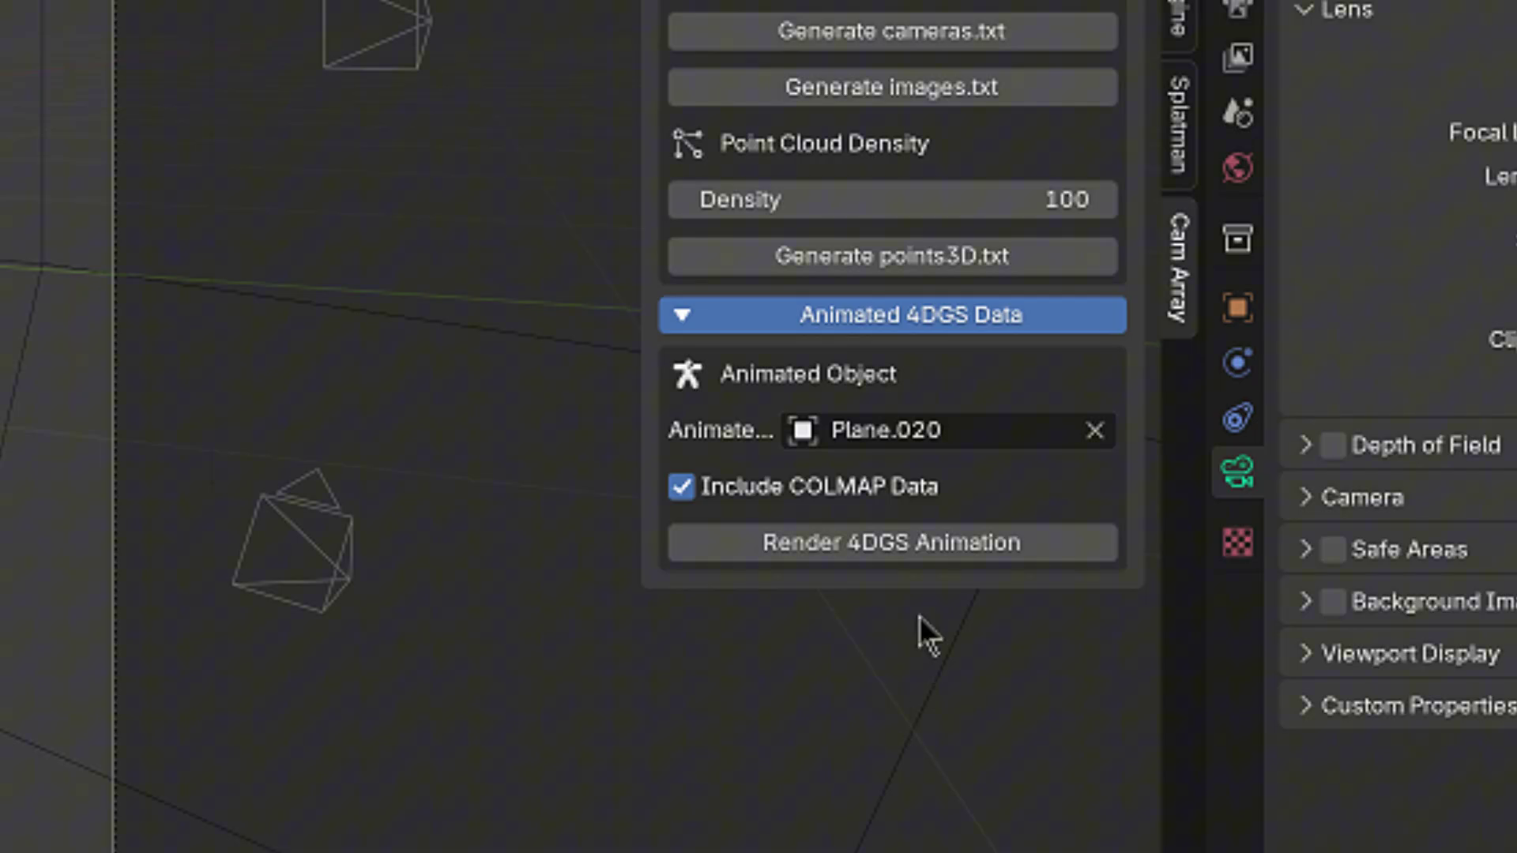
pyautogui.click(680, 494)
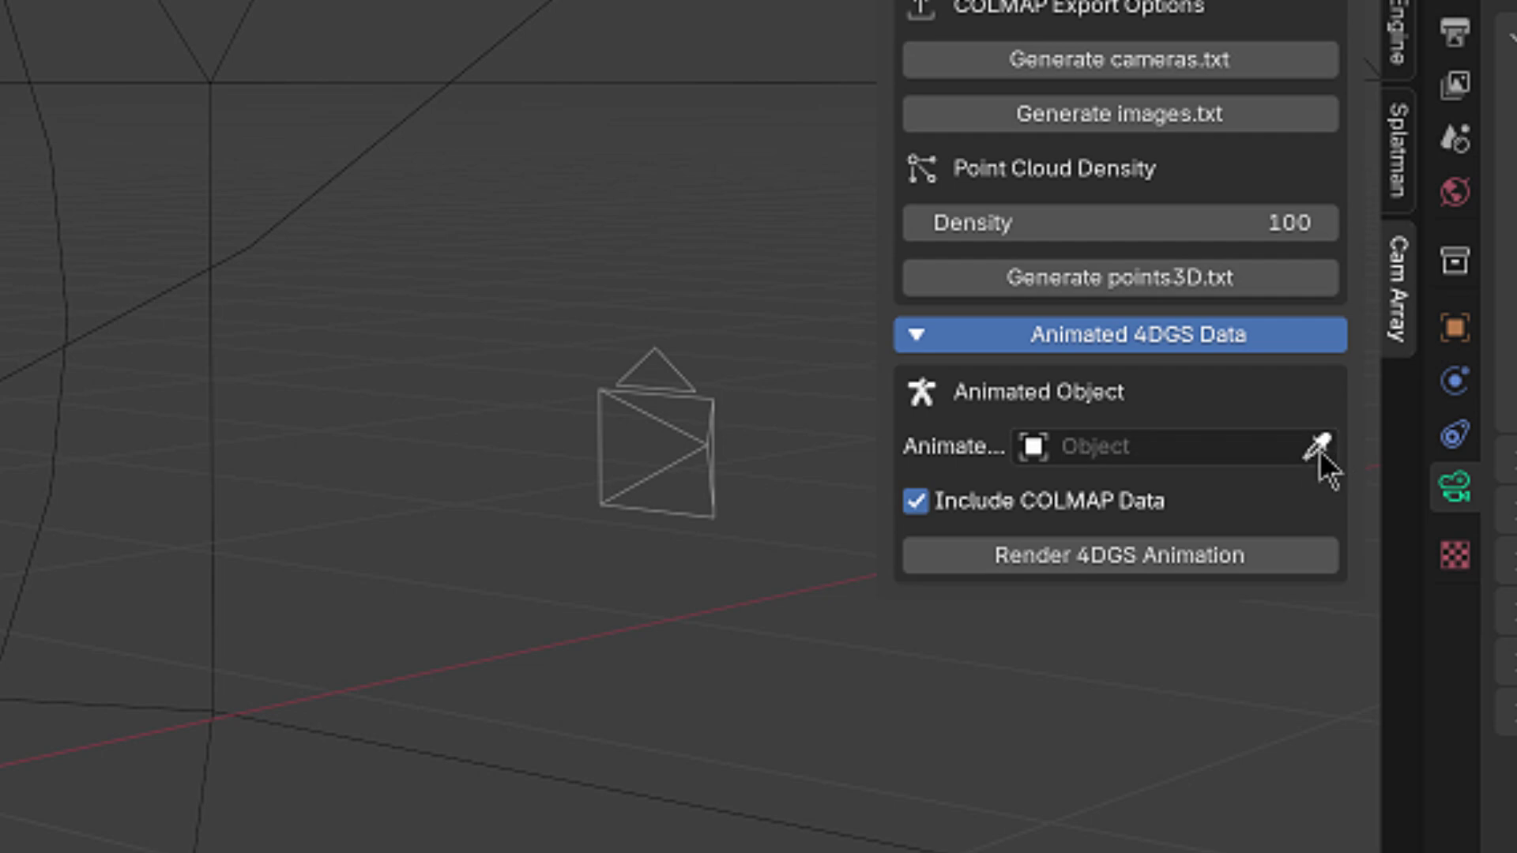
# - Pick the Batman mesh Plane.020 with the eyedropper and render the 4DGS animation frames
pyautogui.click(1318, 448)
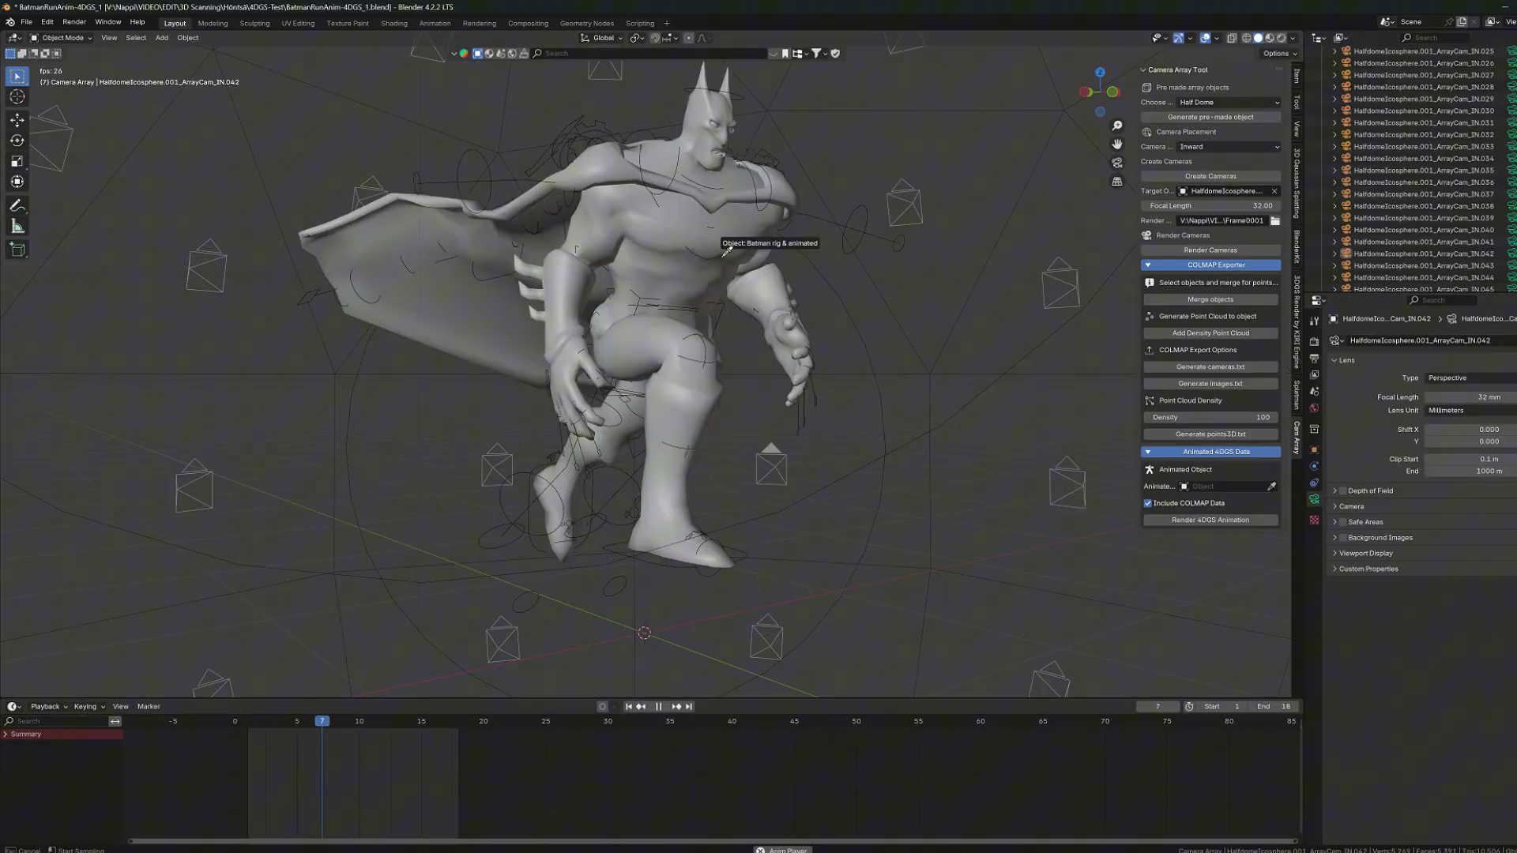
pyautogui.click(790, 371)
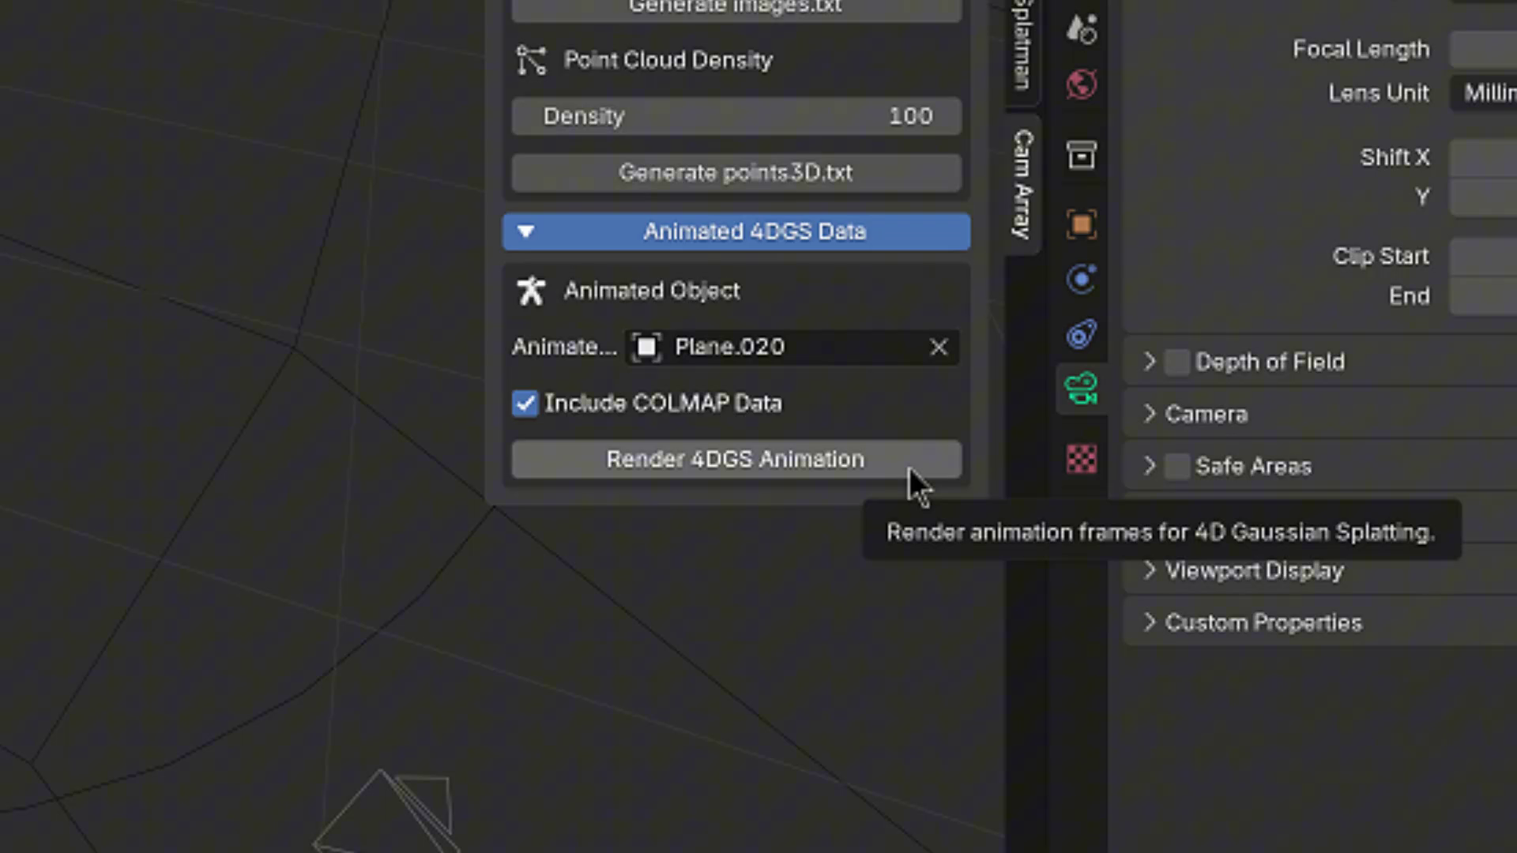
pyautogui.click(908, 468)
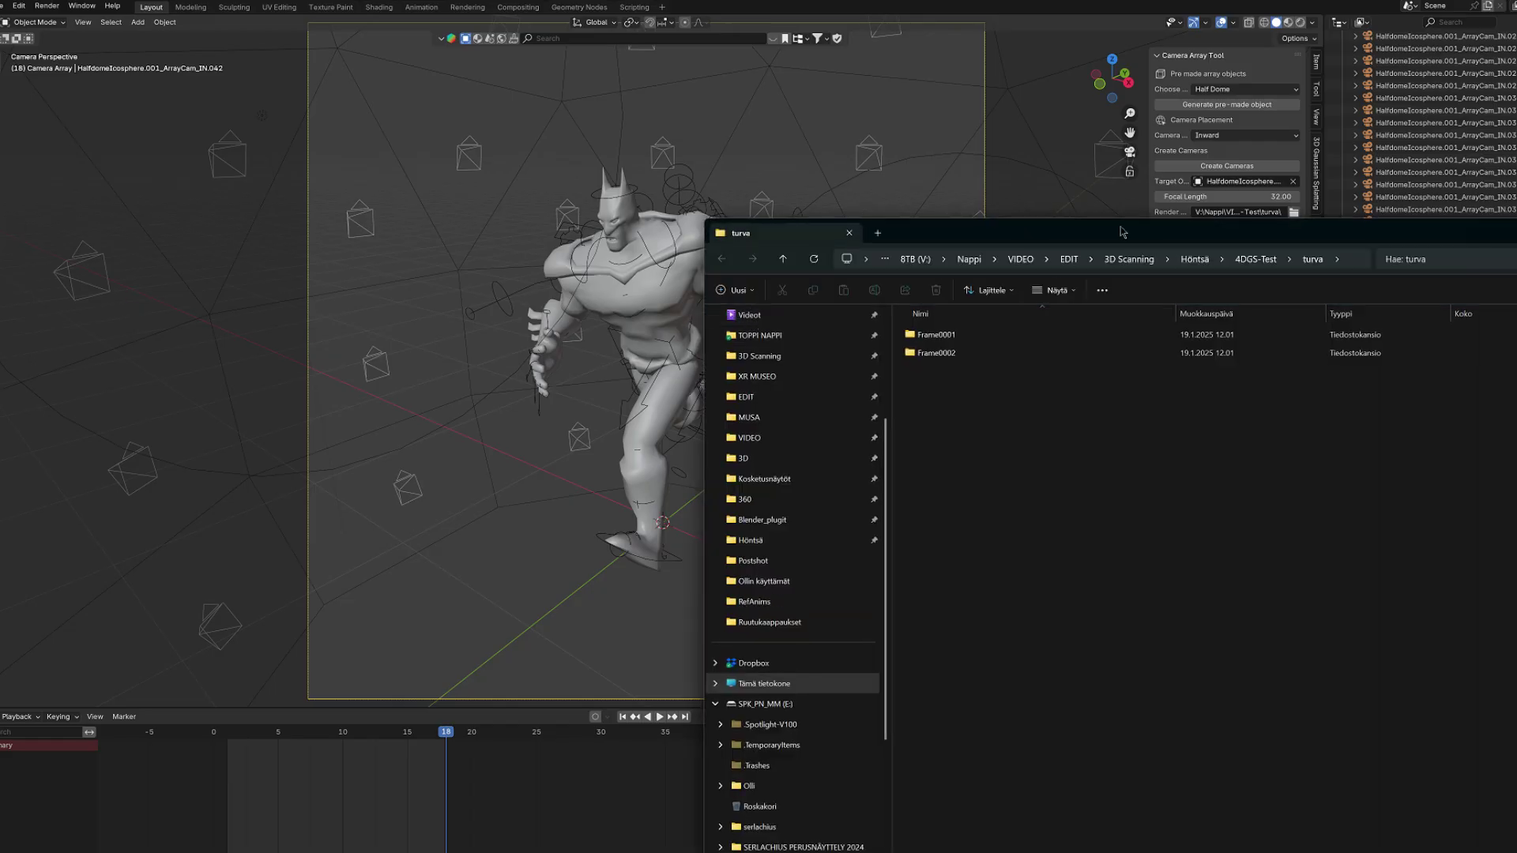
# - Show the output folder in Large icons and open Frame0001's images.txt and cameras.txt in Notepad
pyautogui.moveTo(1118, 232); pyautogui.dragTo(594, 152)
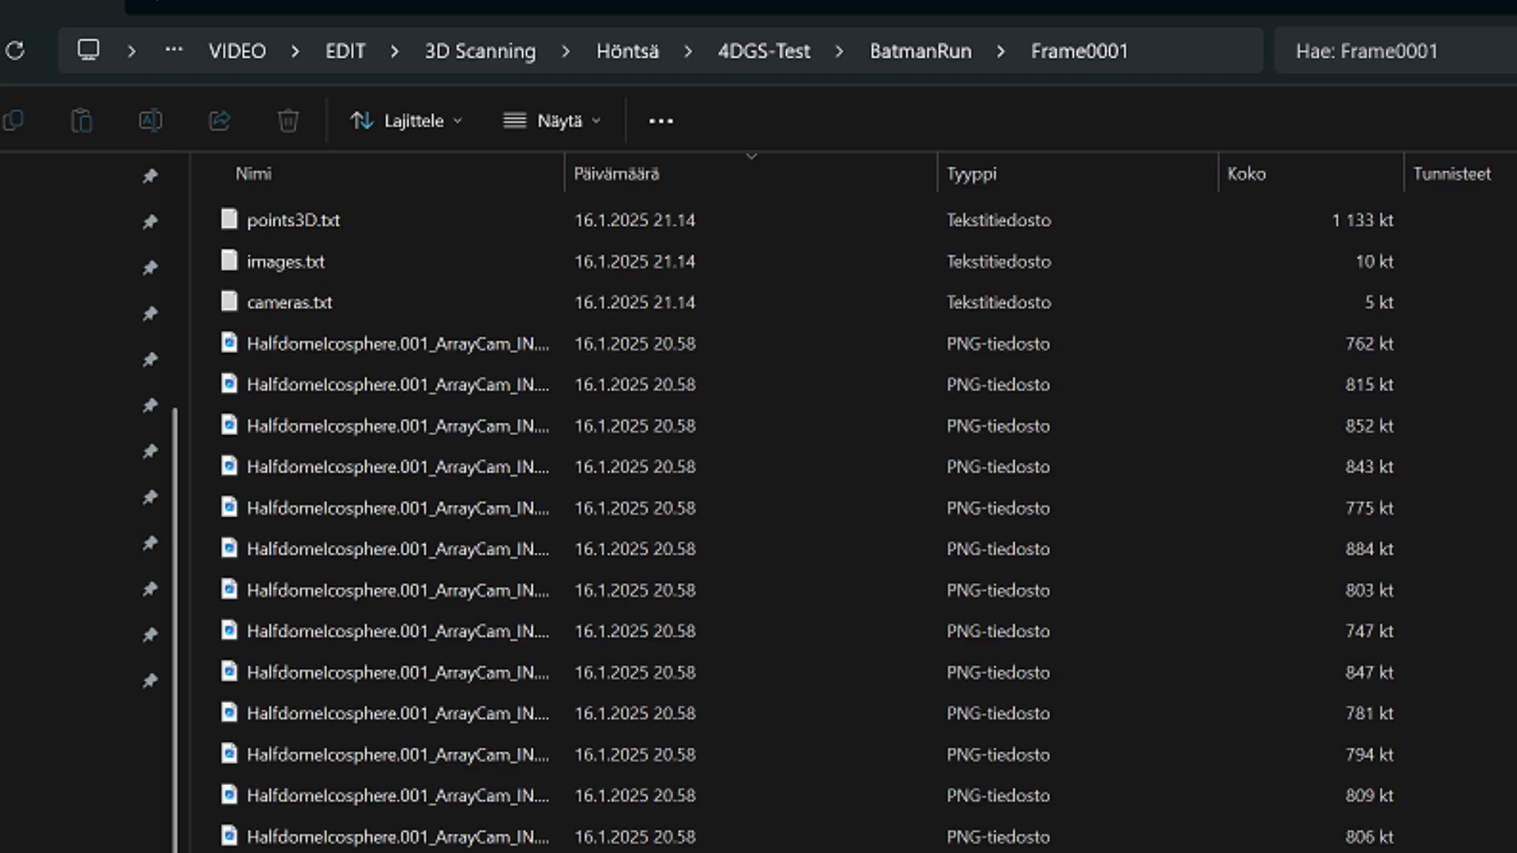
pyautogui.hotkey('ctrl', 'shift', '2')
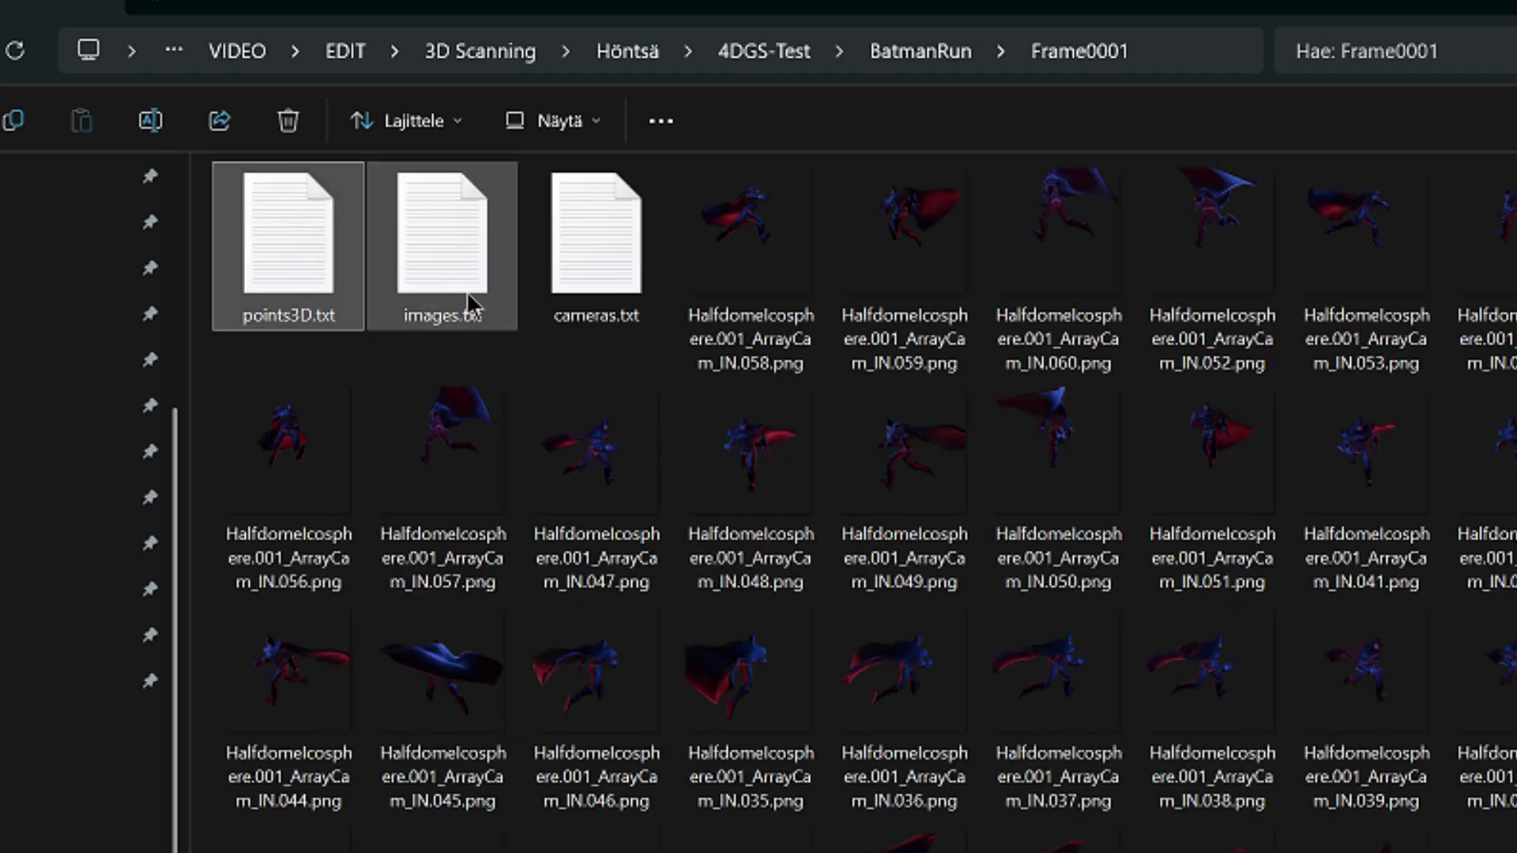
pyautogui.doubleClick(442, 245)
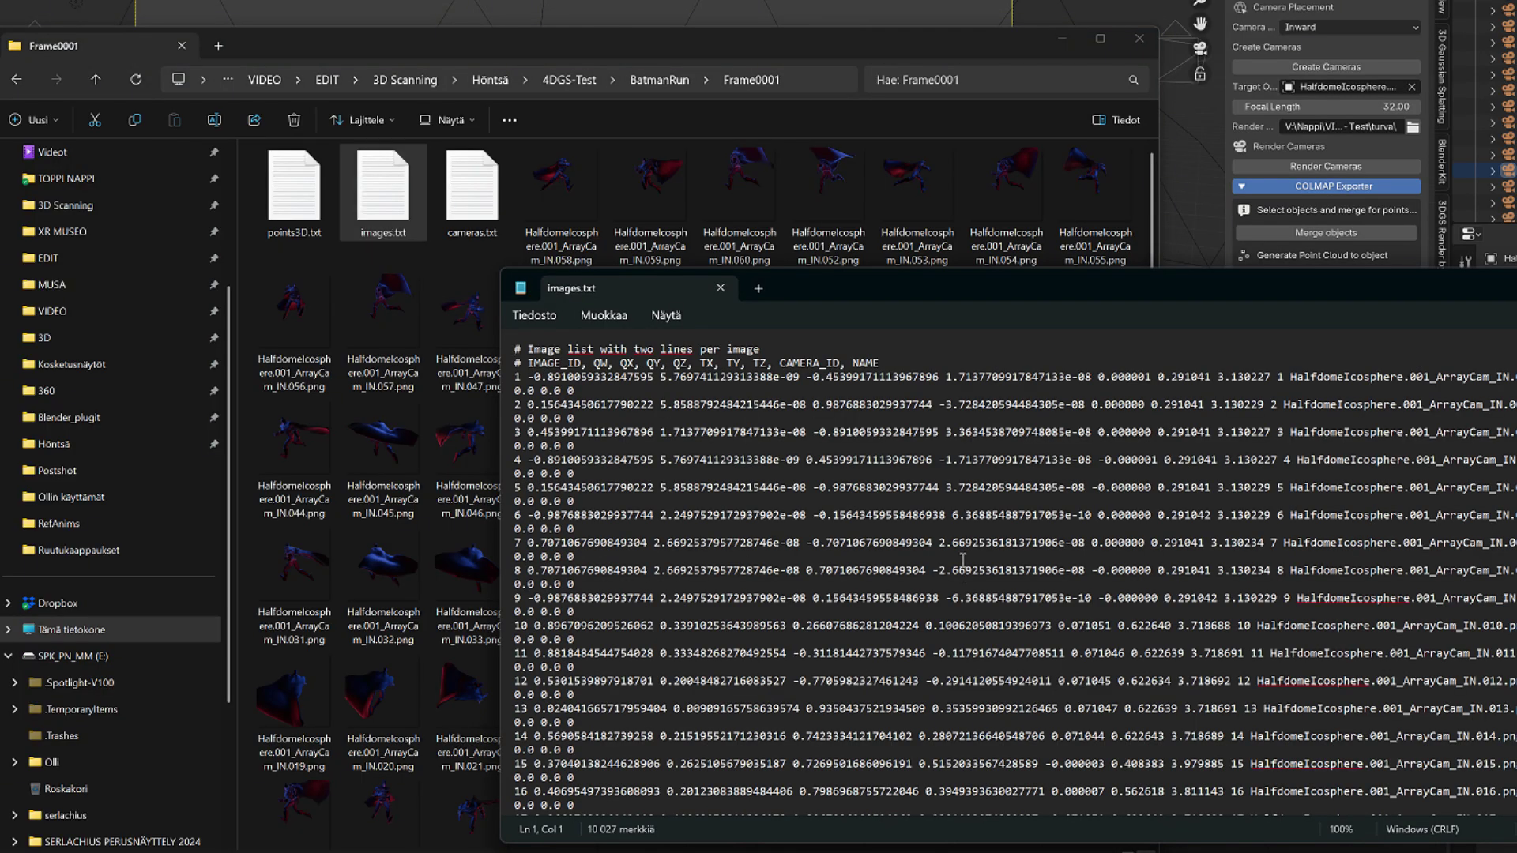
pyautogui.scroll(-10, 963, 558)
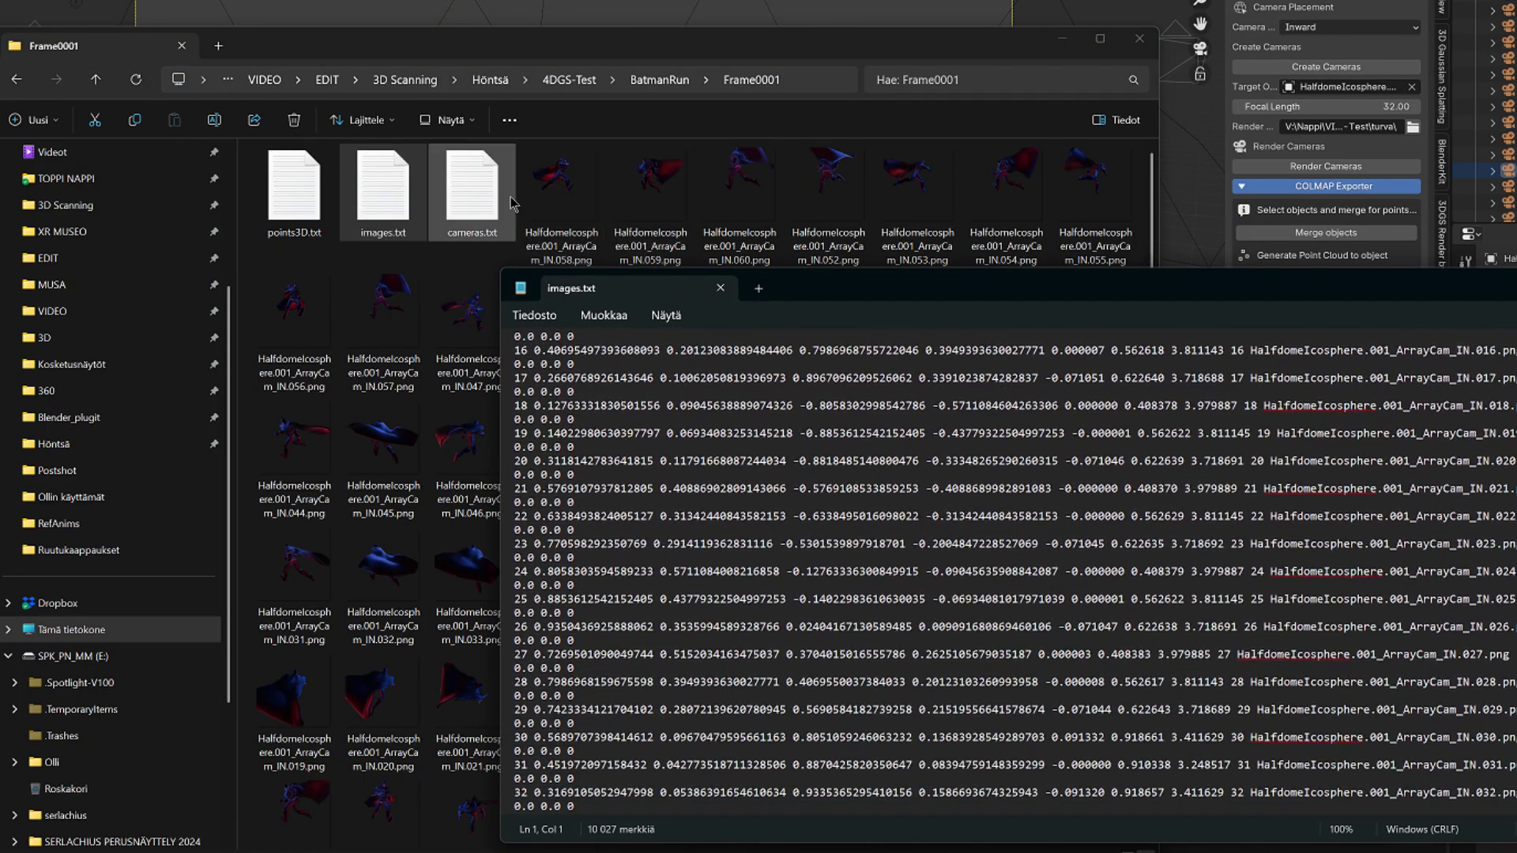
pyautogui.doubleClick(487, 197)
# - Set Plane.020 as the Animated Object and switch the viewport to wireframe shading
pyautogui.scroll(-6, 1015, 545)
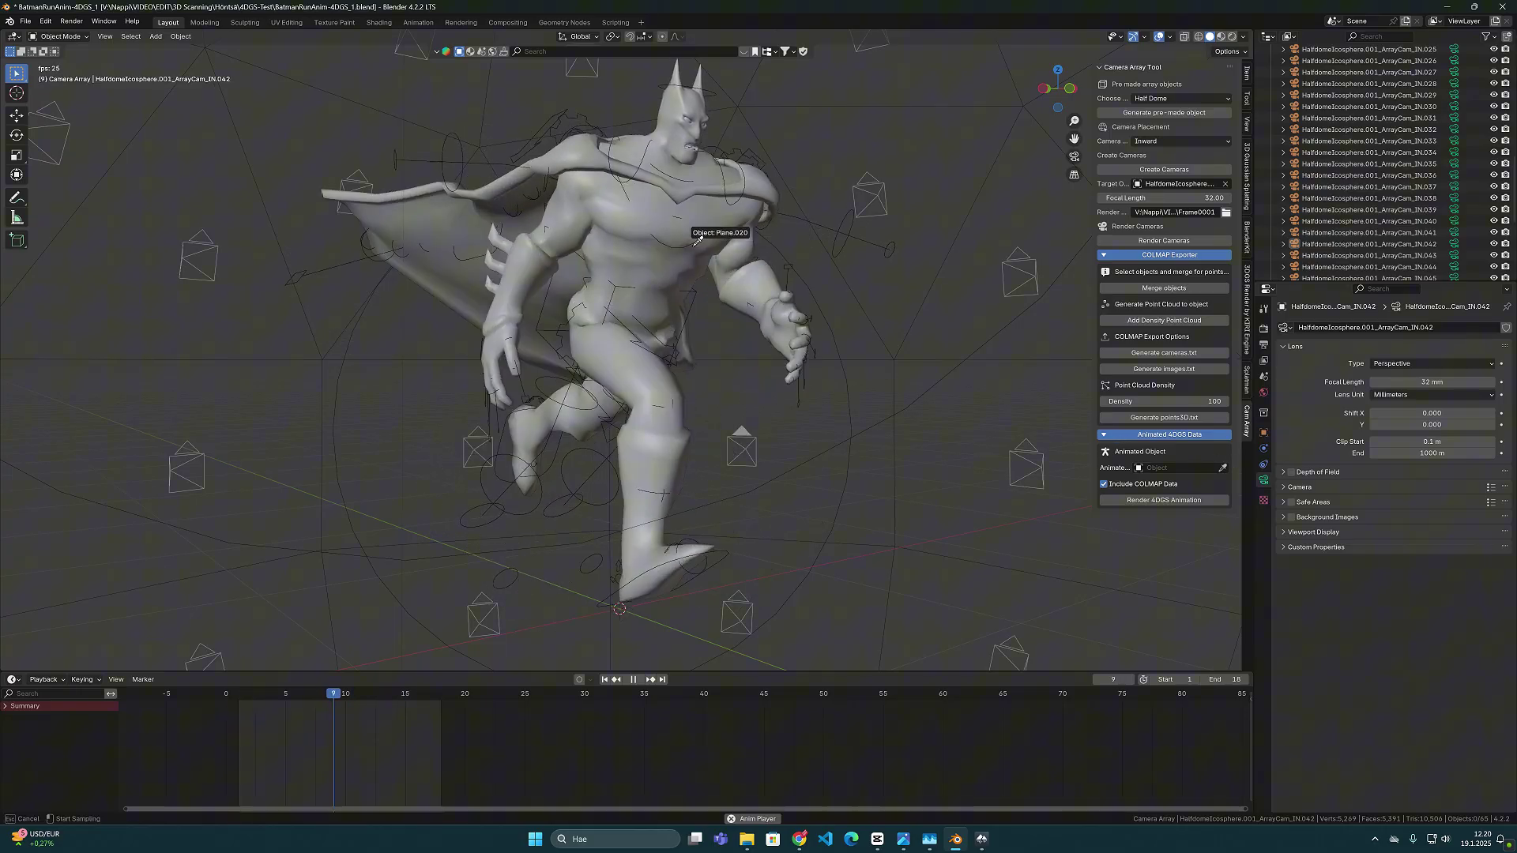
pyautogui.click(699, 230)
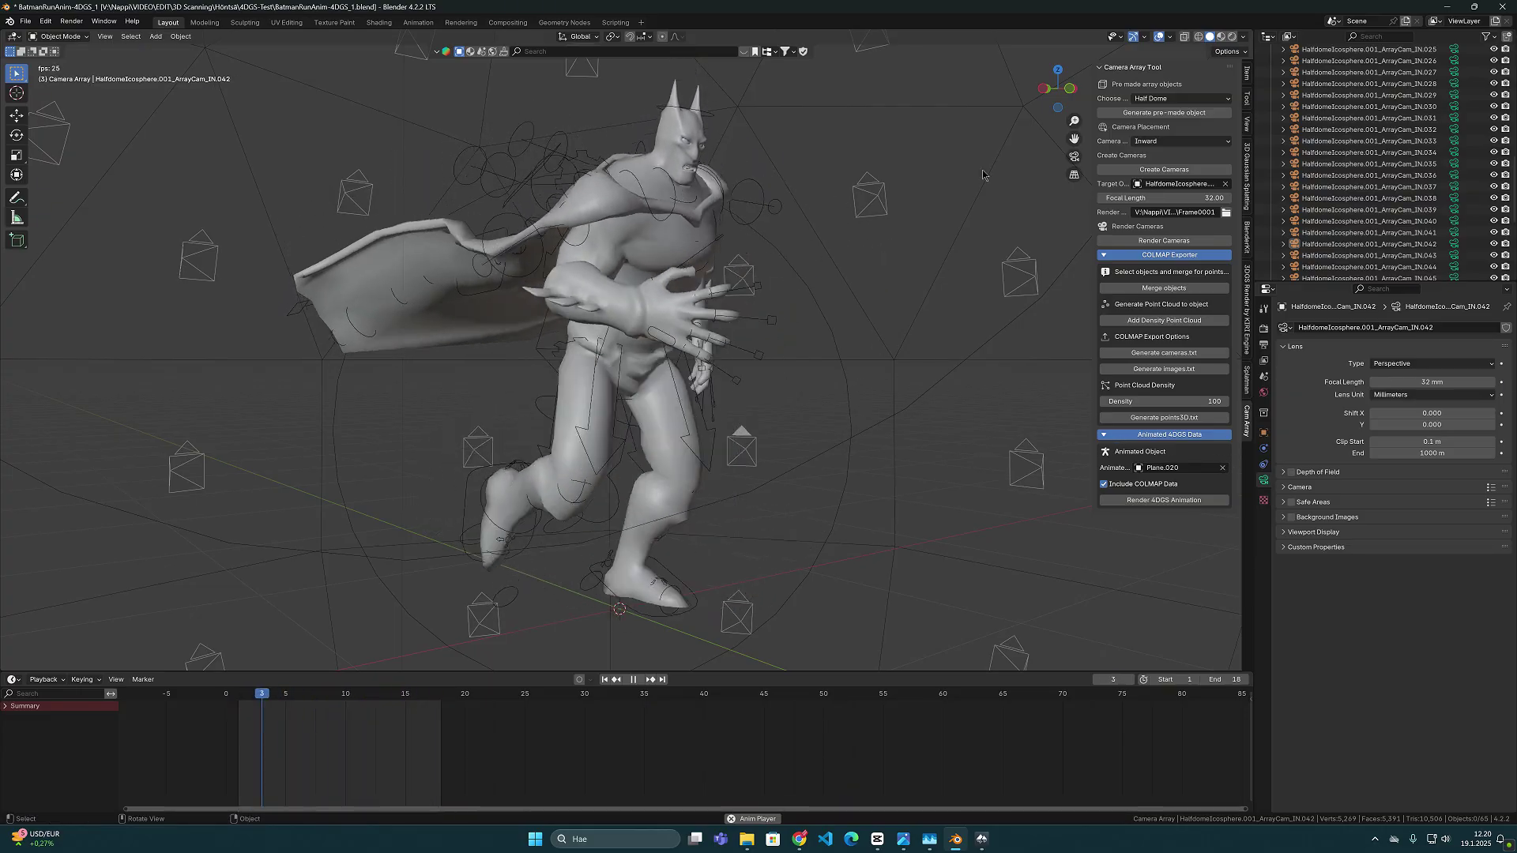
pyautogui.click(1198, 36)
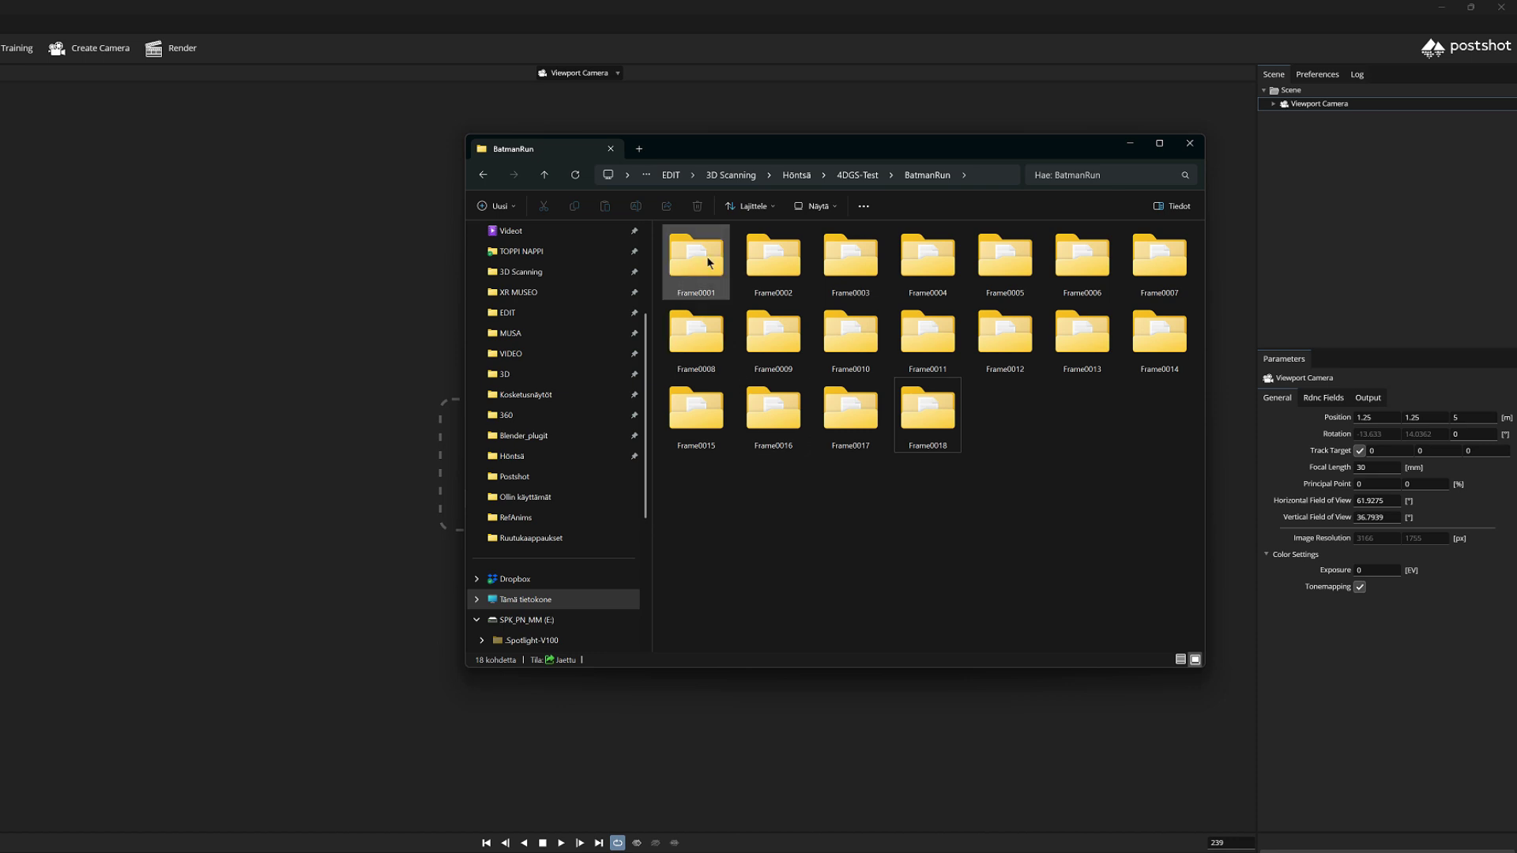
# - Import the Frame0001 images into Postshot as a Splat ADC radiance field
pyautogui.moveTo(706, 256); pyautogui.dragTo(404, 325)
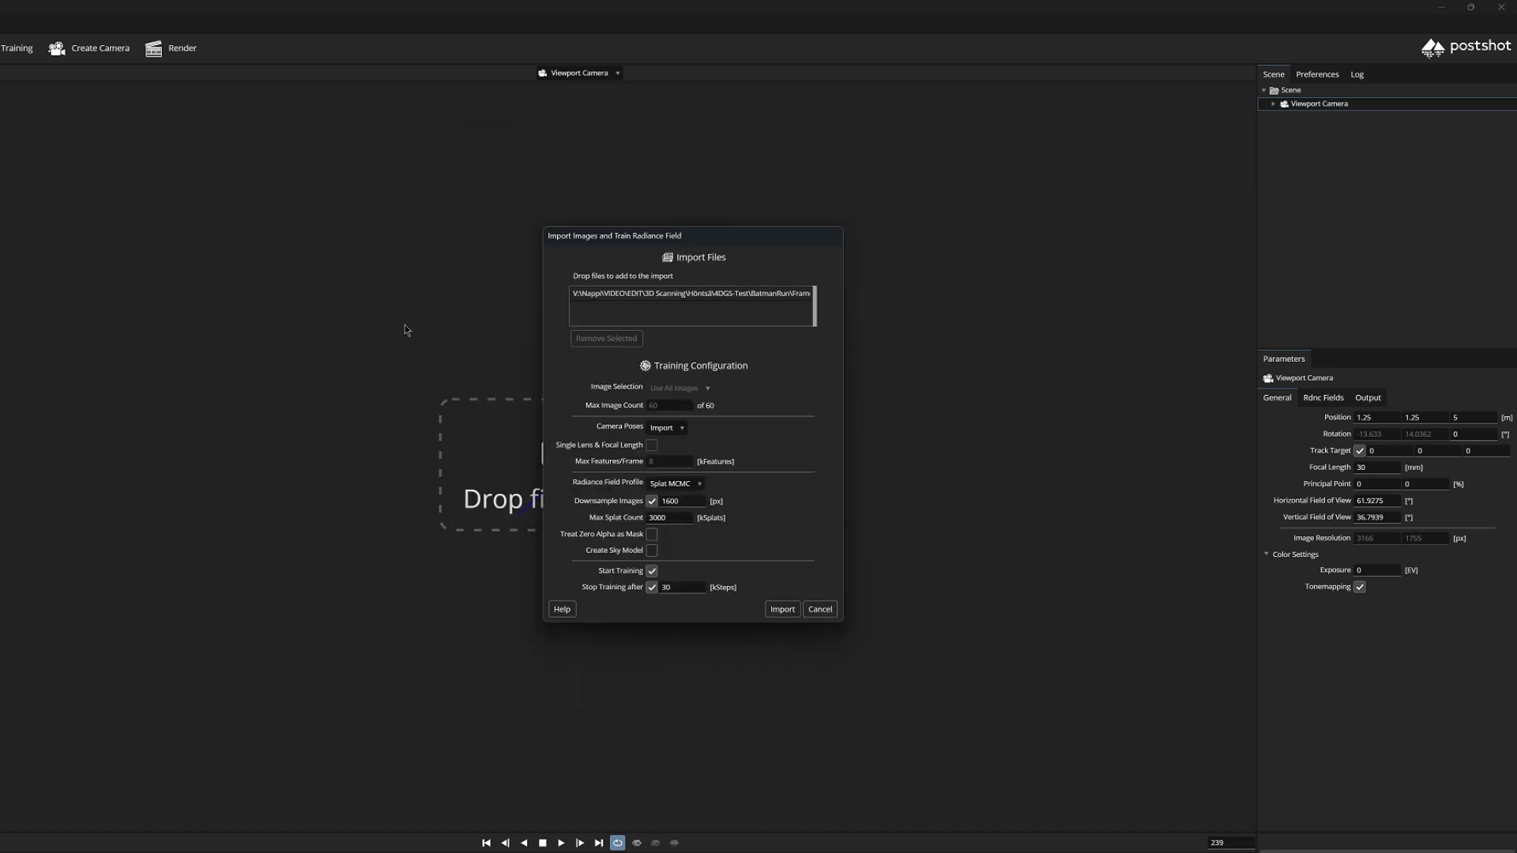
pyautogui.click(695, 483)
pyautogui.click(684, 516)
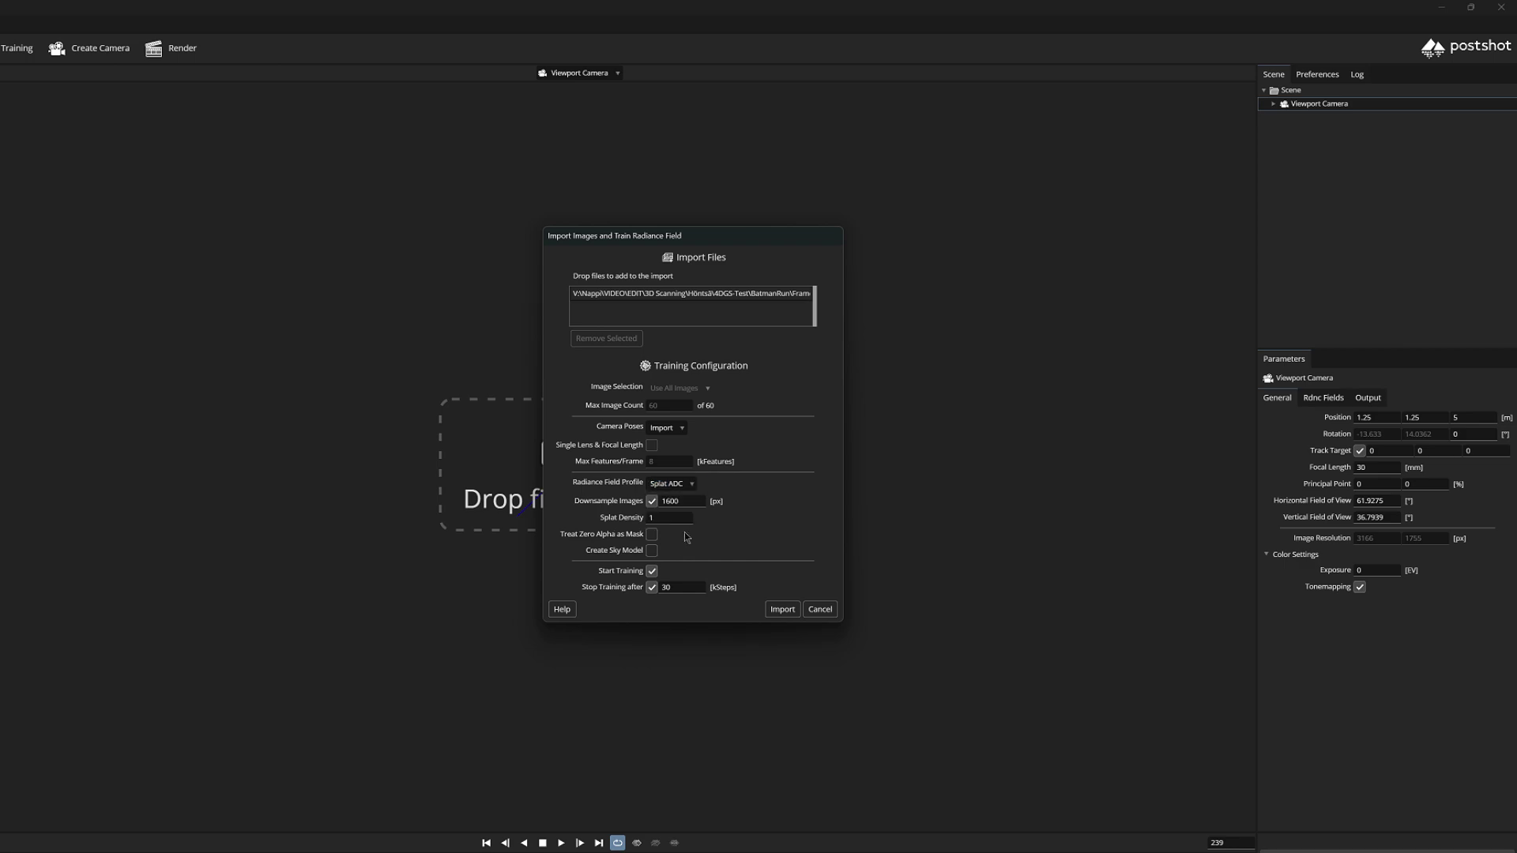
pyautogui.click(782, 609)
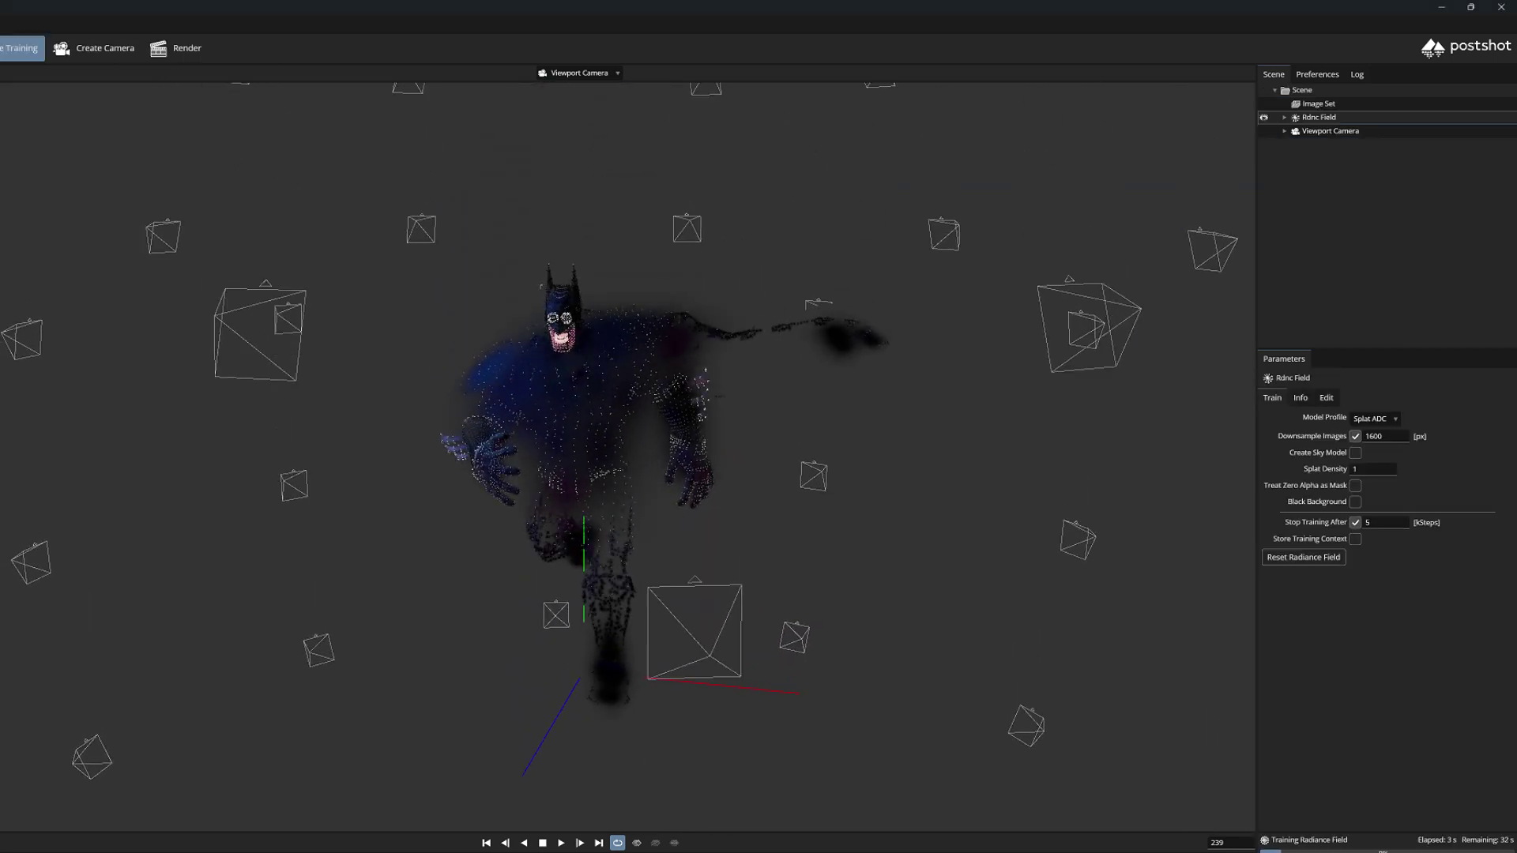
# - Import the Frame0002 images as a second radiance field
pyautogui.moveTo(716, 261); pyautogui.dragTo(799, 313)
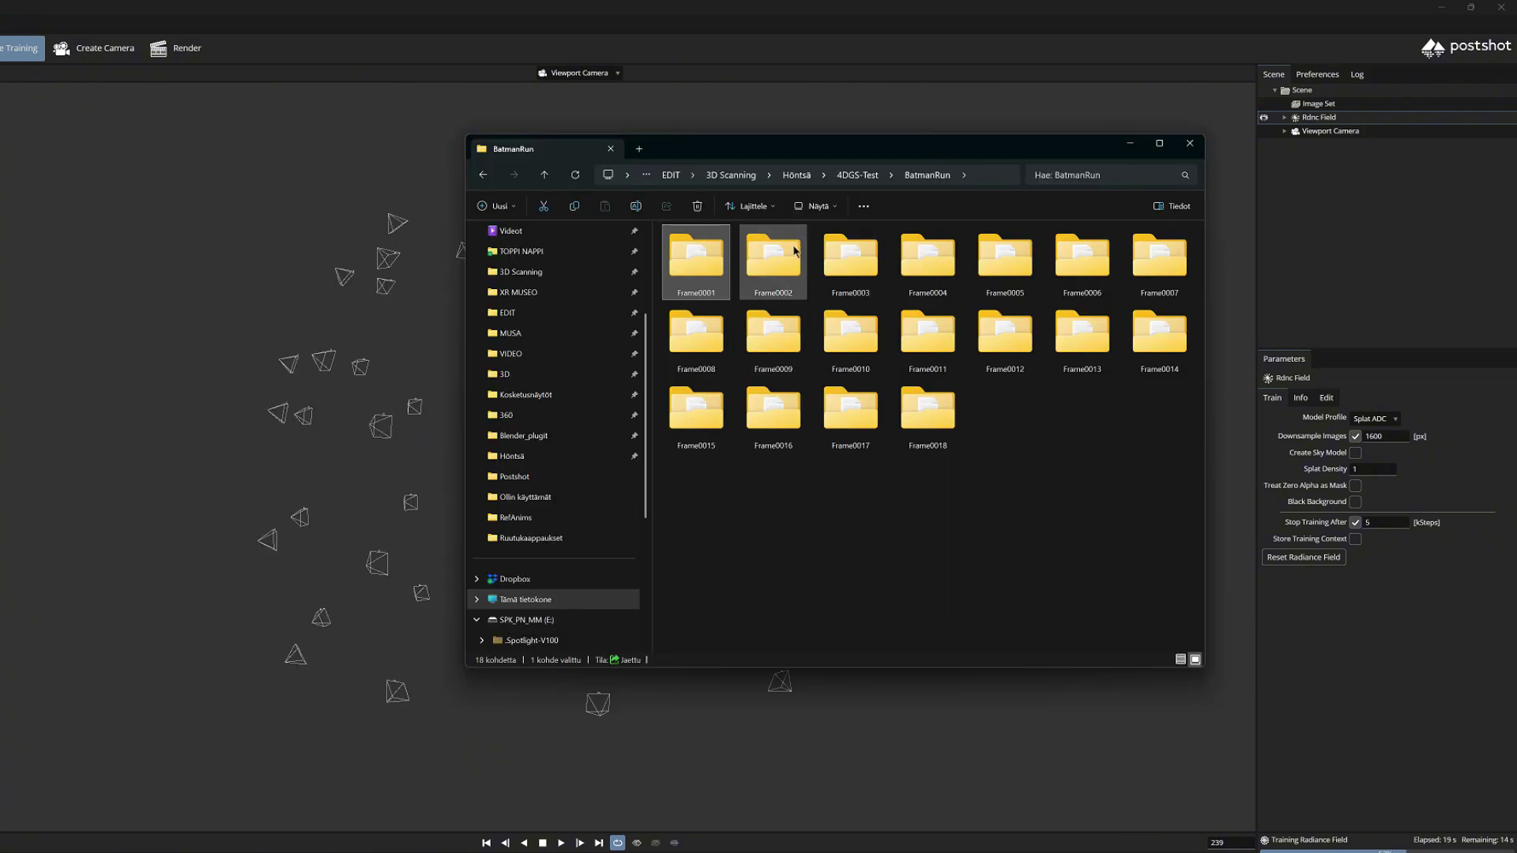
pyautogui.moveTo(772, 261); pyautogui.dragTo(359, 364)
pyautogui.click(782, 609)
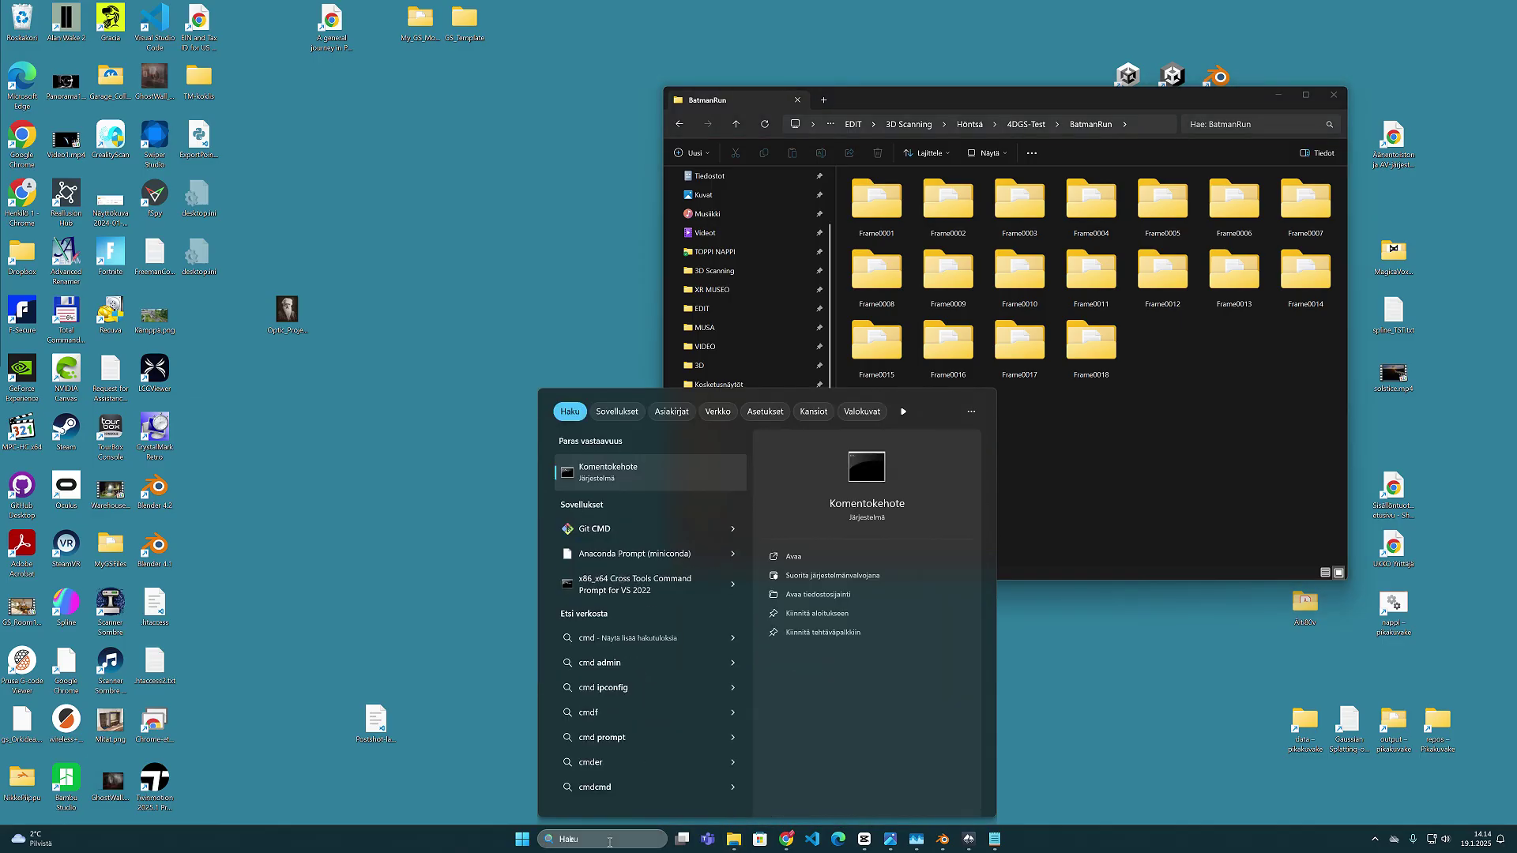
# - Launch Command Prompt and paste the quoted postshot-cli.exe path at the prompt
pyautogui.press('Return')
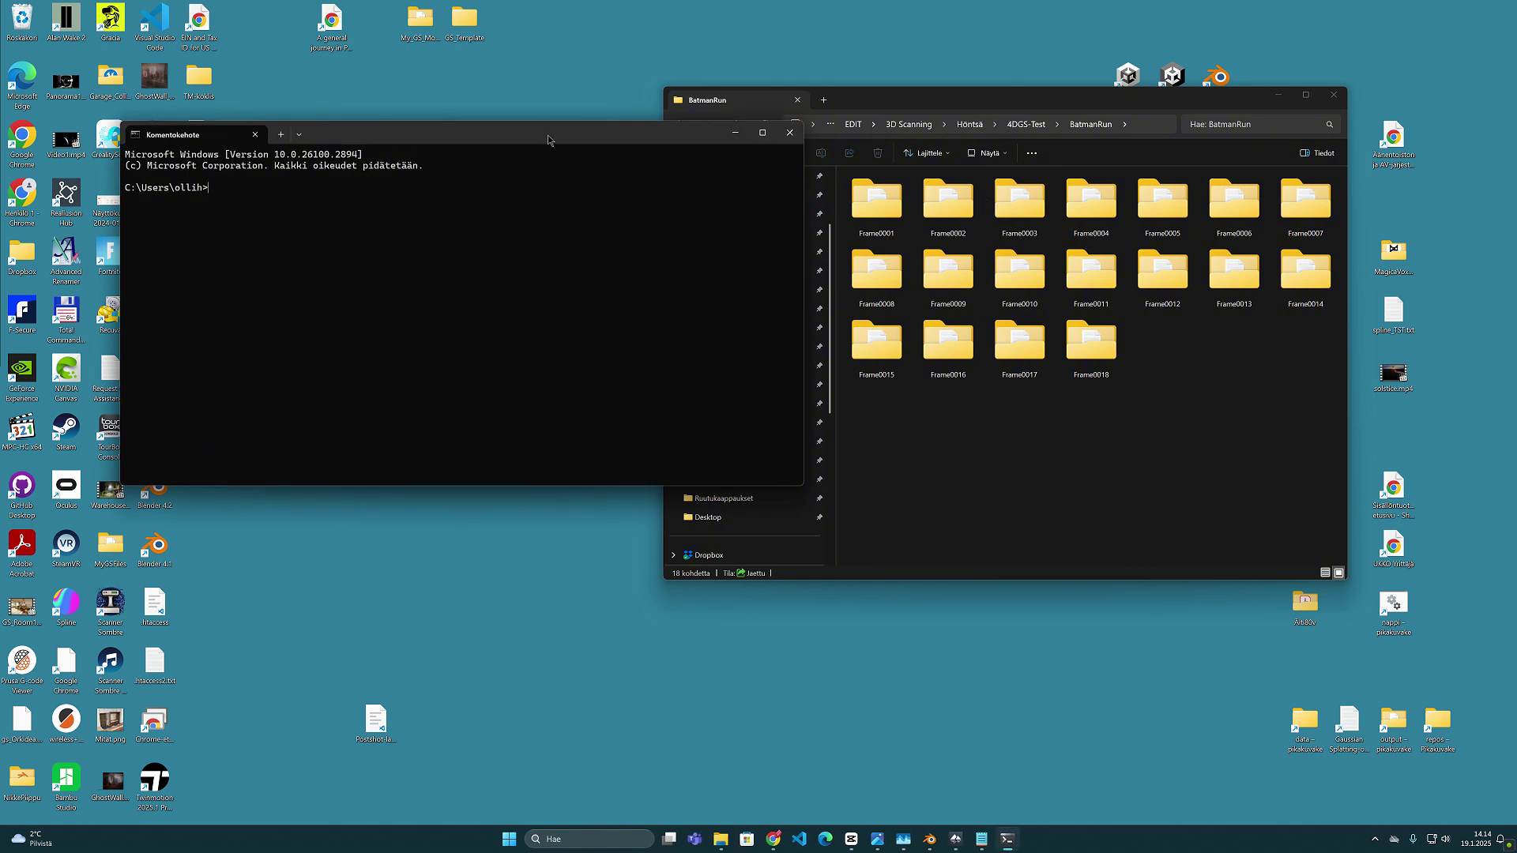
pyautogui.moveTo(547, 140); pyautogui.dragTo(635, 330)
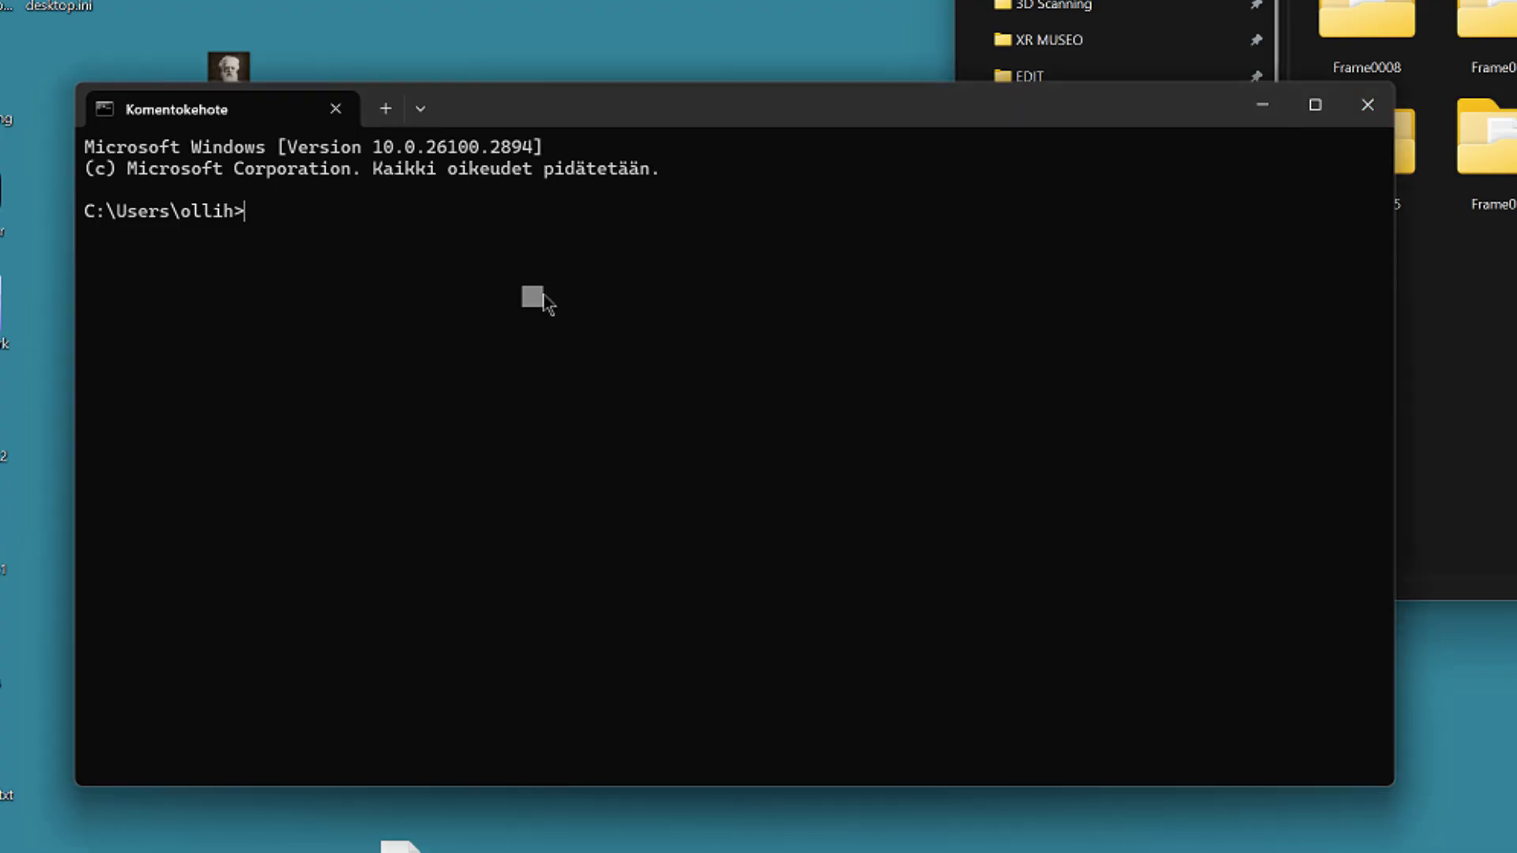
pyautogui.write('"C:\\Program Files\\Jawset Postshot\\bin\\postshot-cli.exe"')
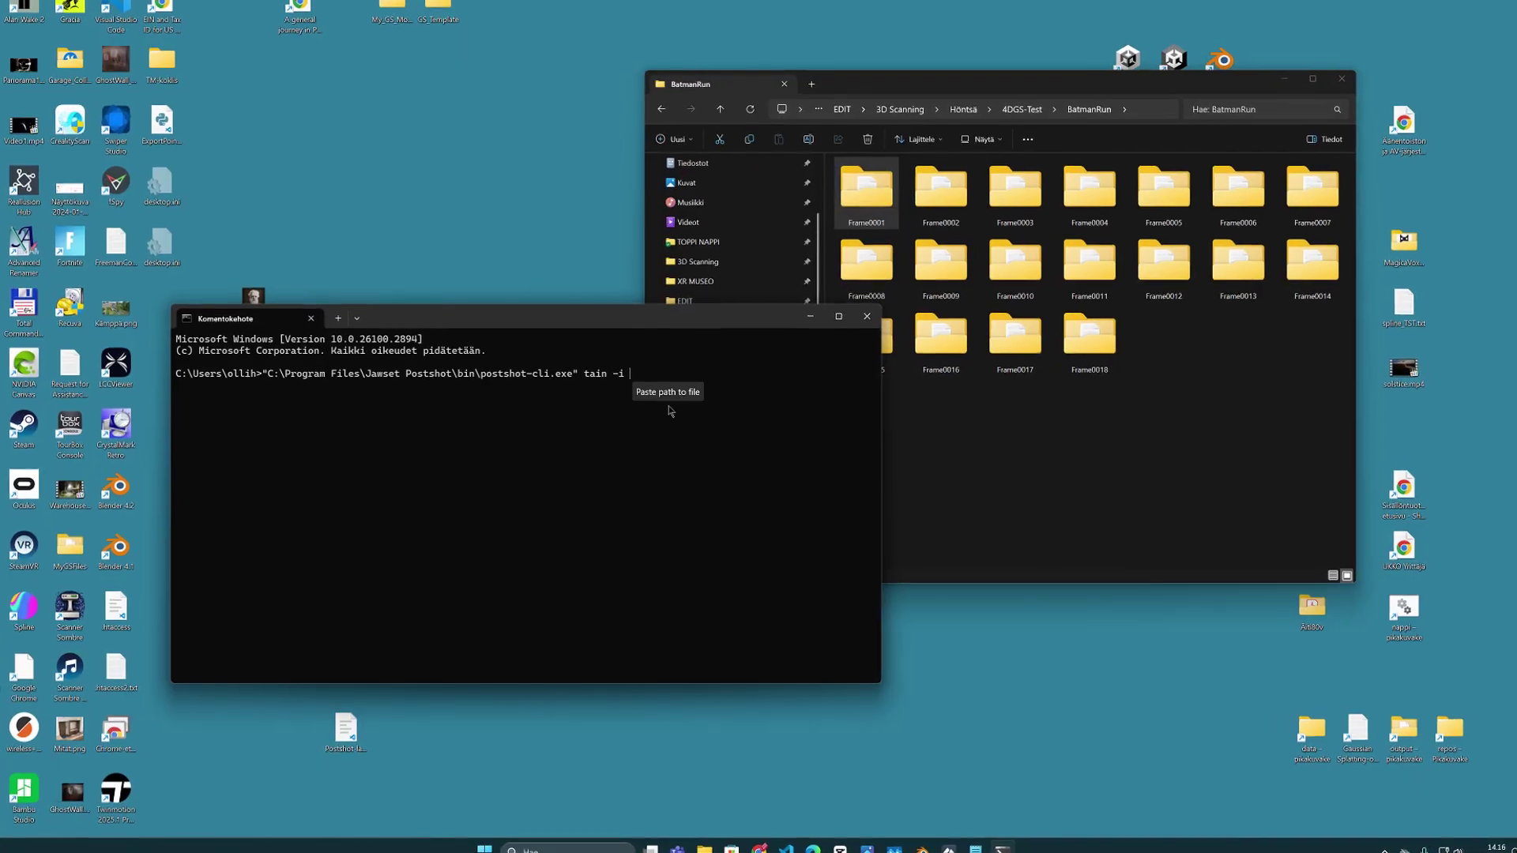
# - Extend the command with the Frame0001 folder, -s 5, the BatmanRun path and --profile "Splat ADC"
pyautogui.moveTo(677, 400); pyautogui.dragTo(512, 419)
pyautogui.write('-s')
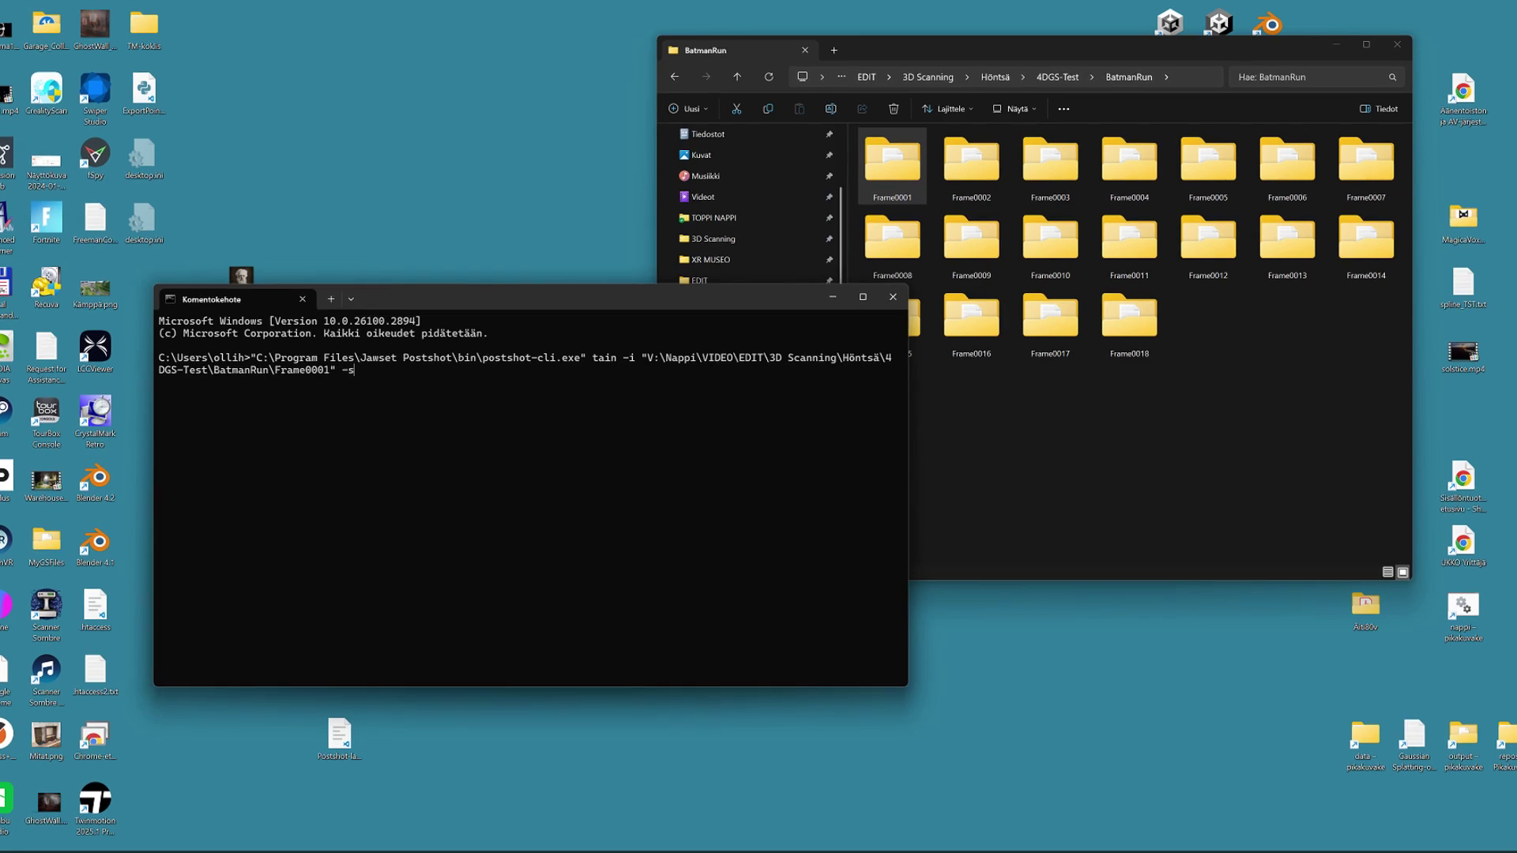
pyautogui.write(' 5')
pyautogui.click(737, 76)
pyautogui.moveTo(894, 172); pyautogui.dragTo(435, 443)
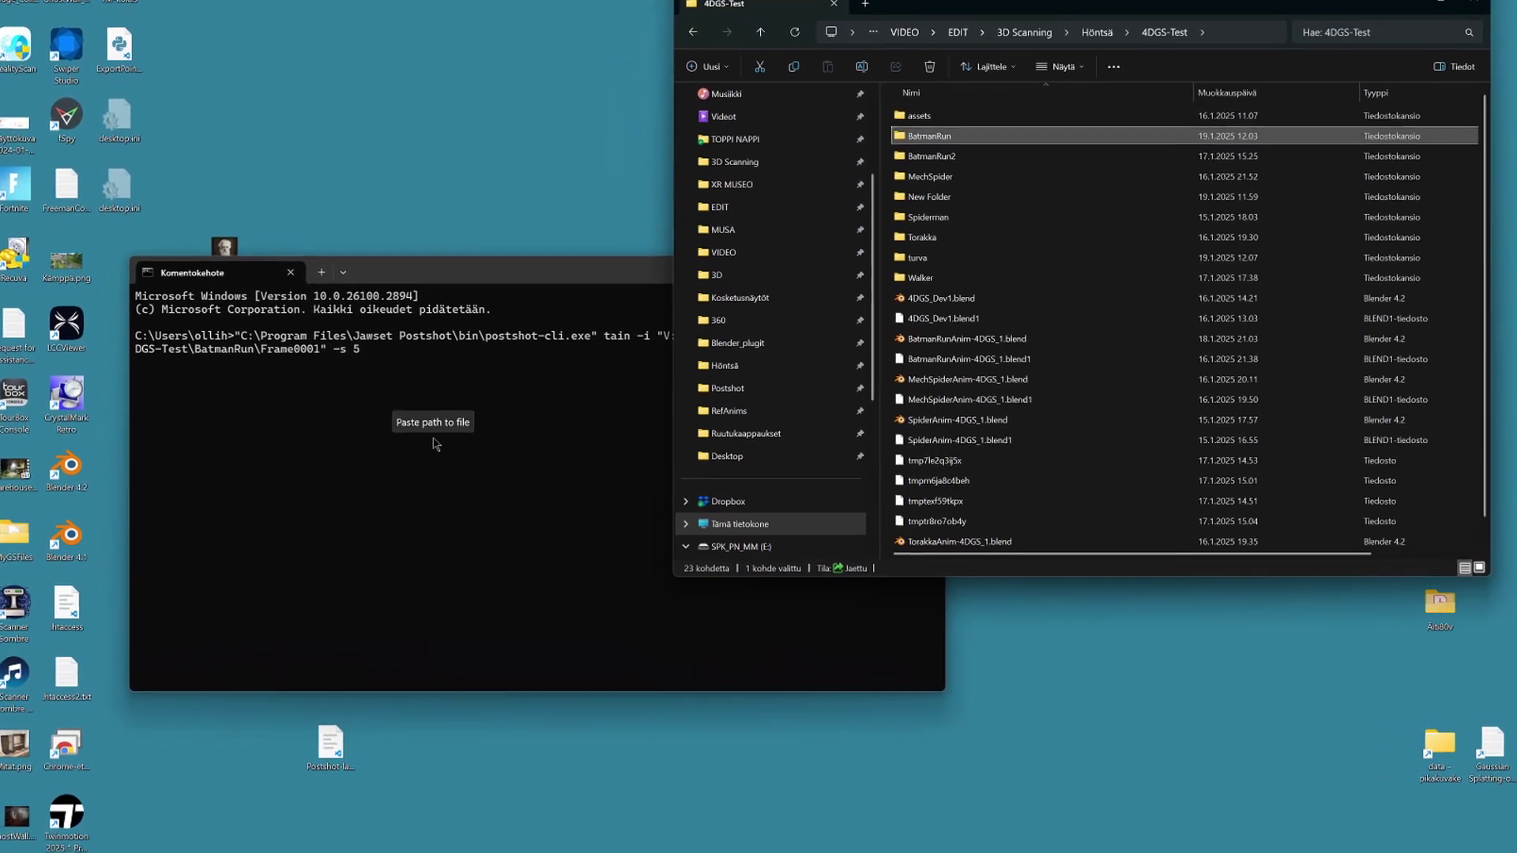
pyautogui.write('--profi')
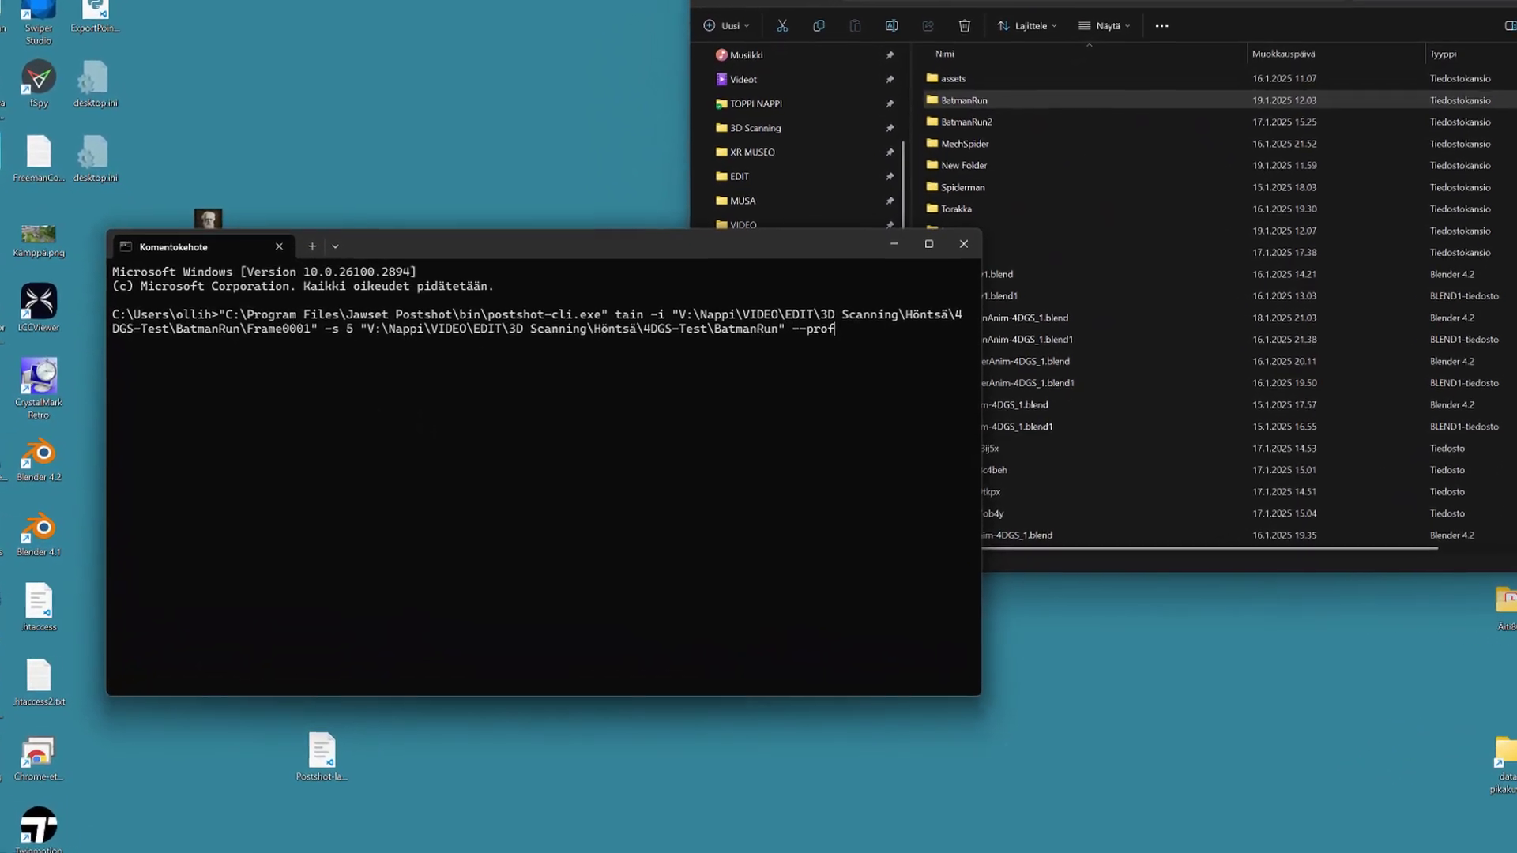
pyautogui.write('le "Splat ADC')
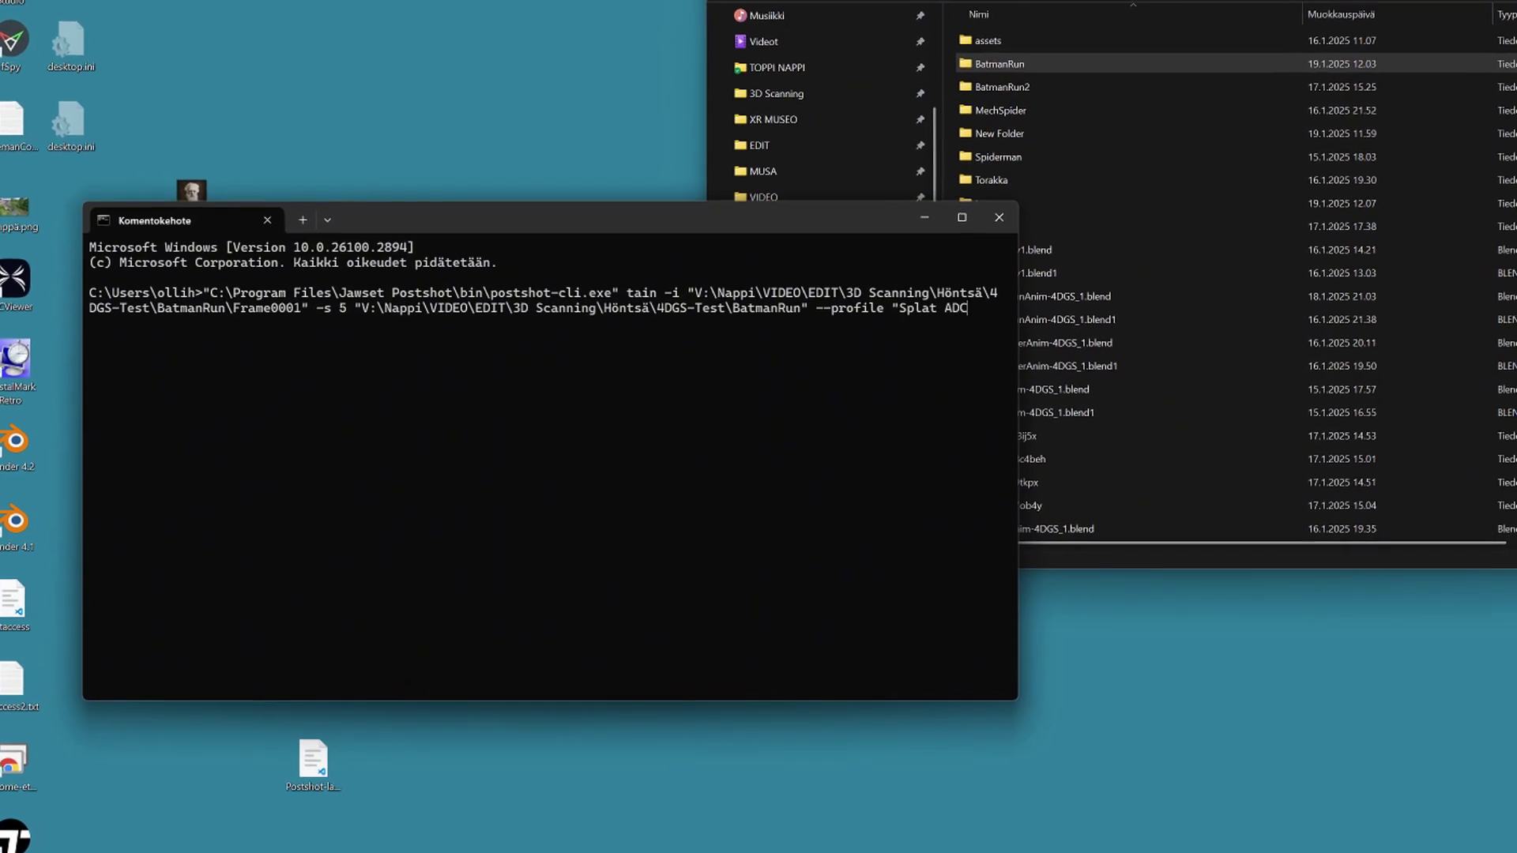
pyautogui.write('"')
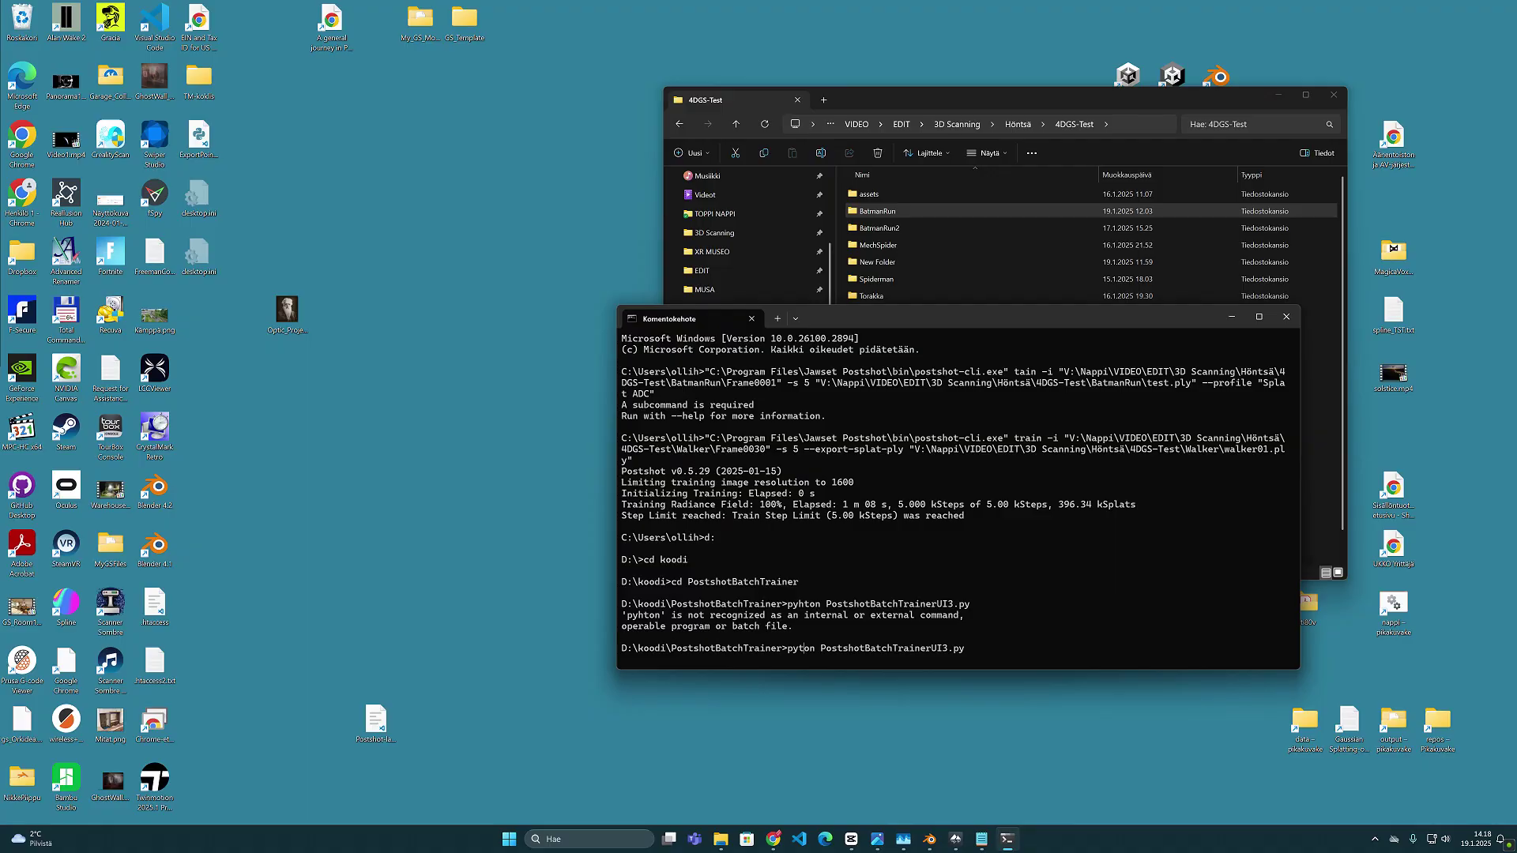
# - Launch the Postshot Batch Trainer with the python command and arrange its windows
pyautogui.write('h')
pyautogui.press('Return')
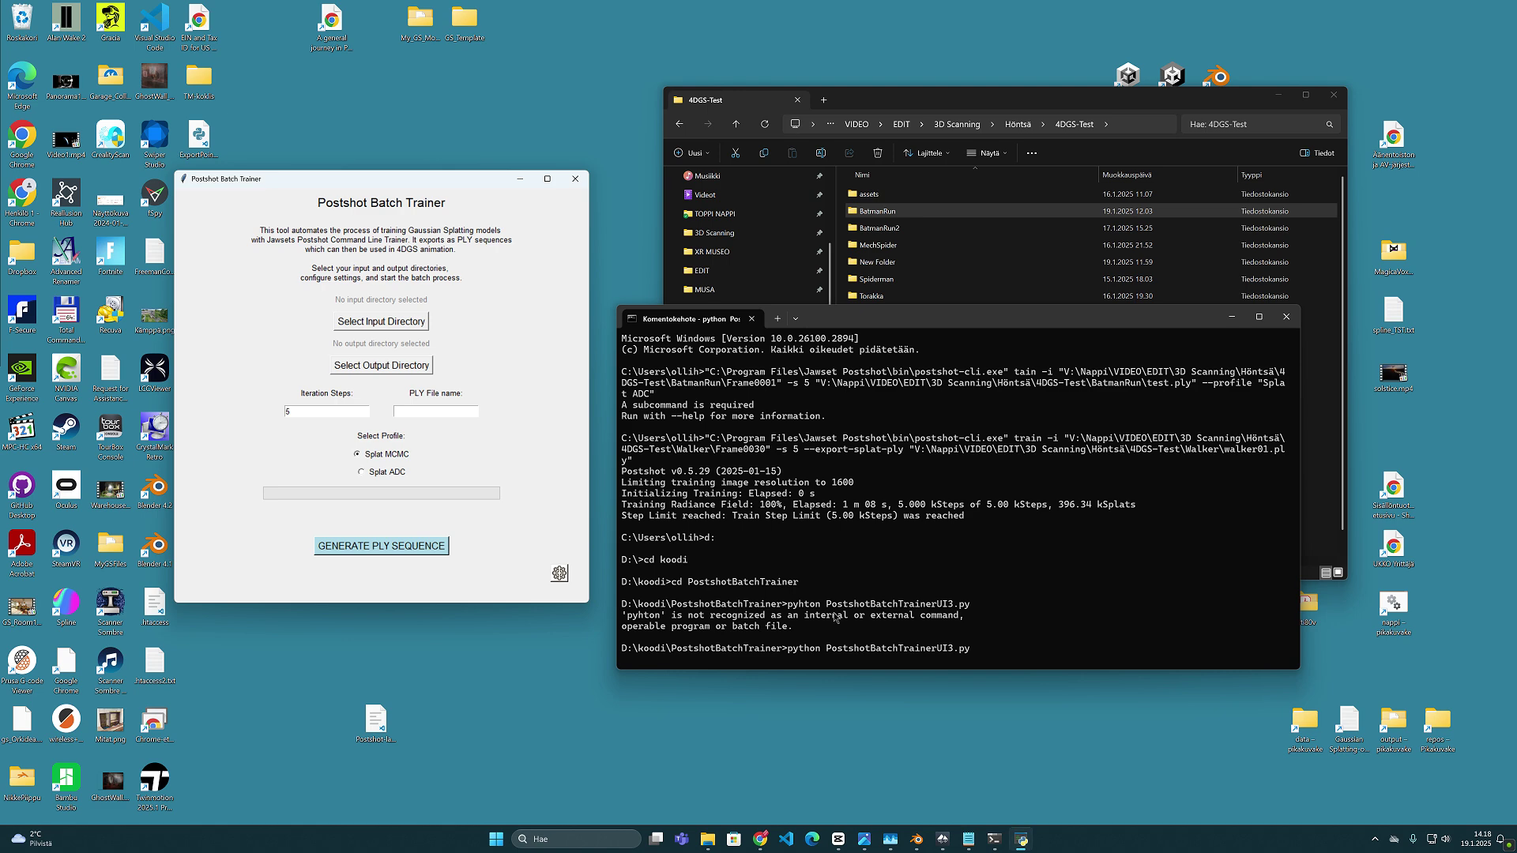
pyautogui.moveTo(885, 320); pyautogui.dragTo(882, 342)
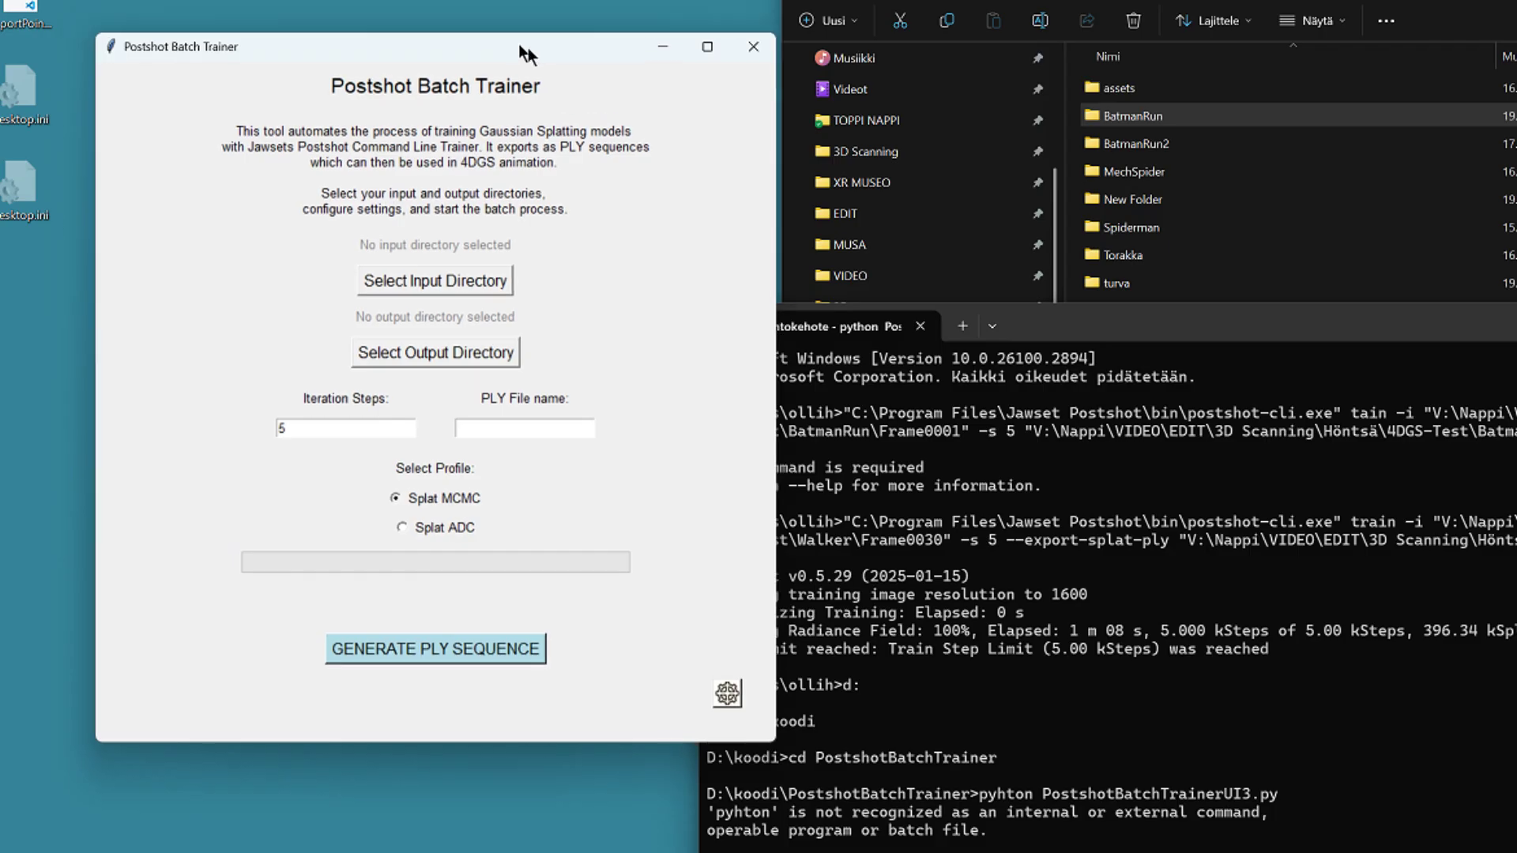
pyautogui.moveTo(432, 181); pyautogui.dragTo(553, 179)
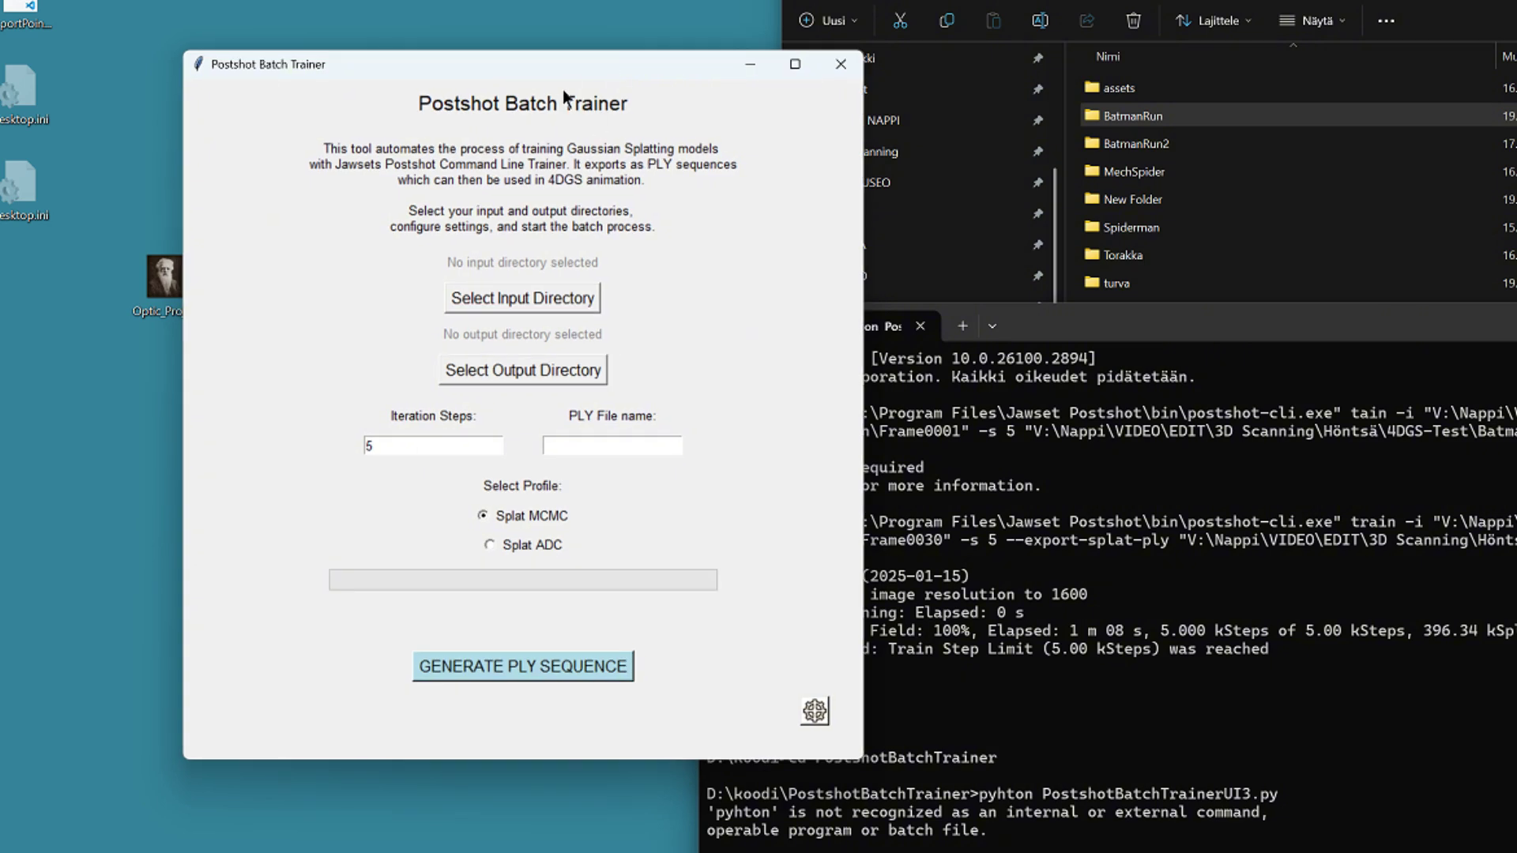
pyautogui.moveTo(585, 70)
pyautogui.mouseDown()
pyautogui.moveTo(622, 72)
pyautogui.moveTo(609, 78)
pyautogui.mouseUp()
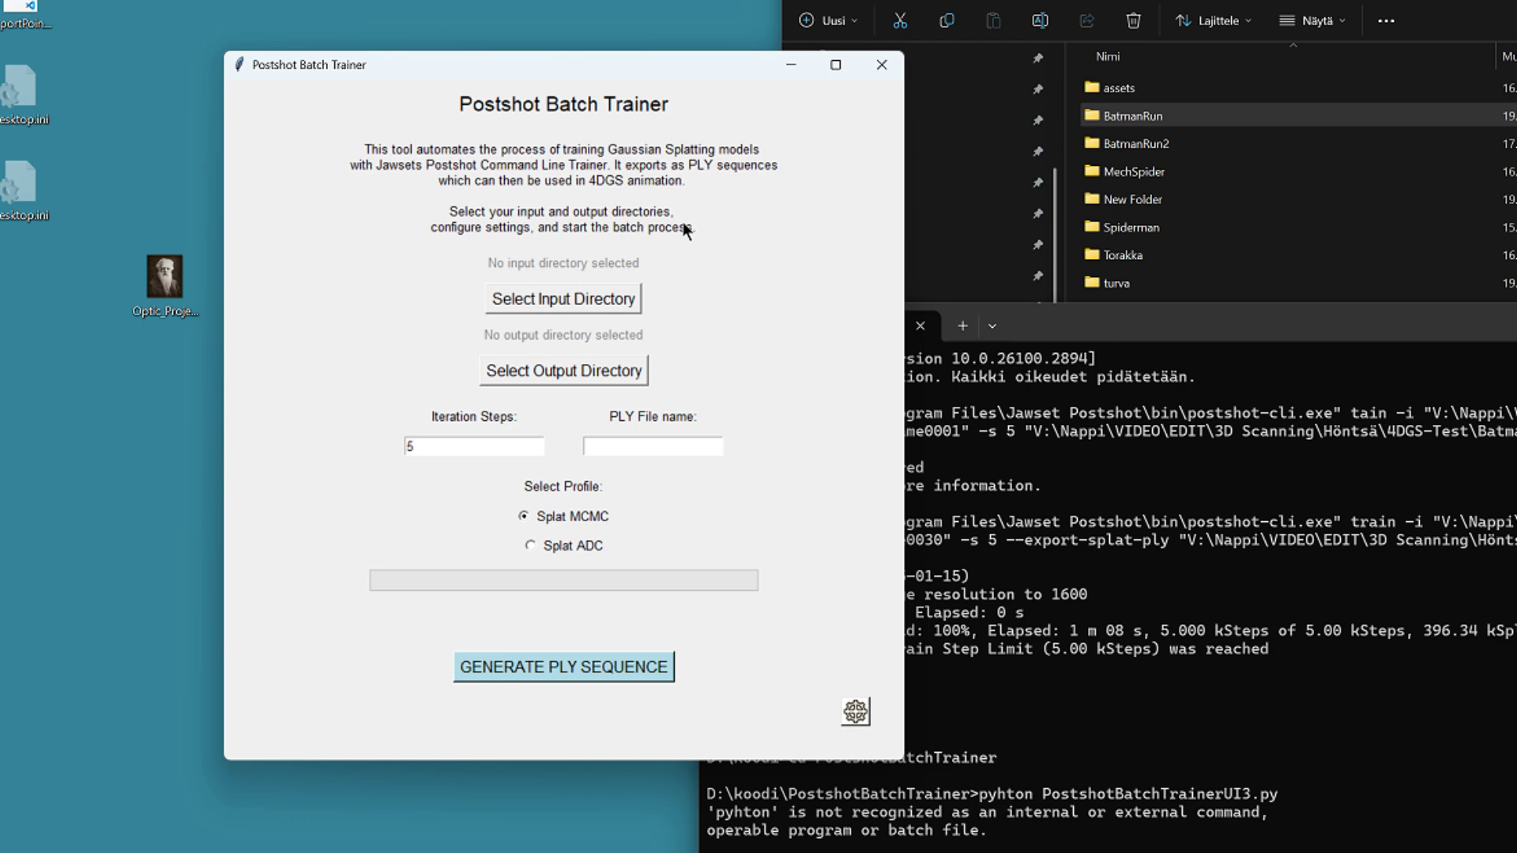
# - Set both the input and output directories to 4DGS-Test\BatmanRun
pyautogui.click(580, 297)
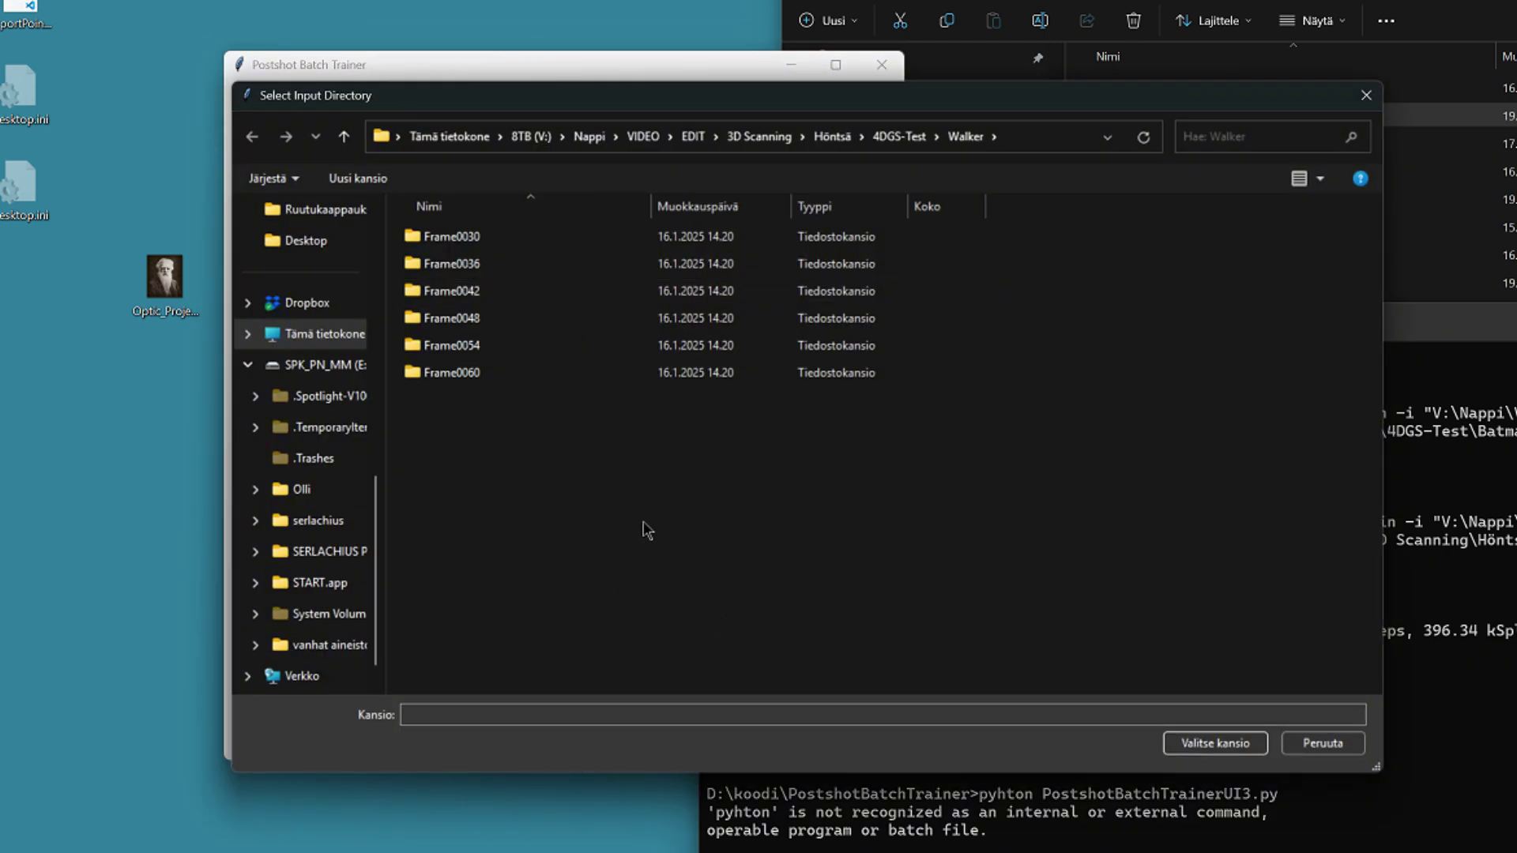
pyautogui.click(883, 147)
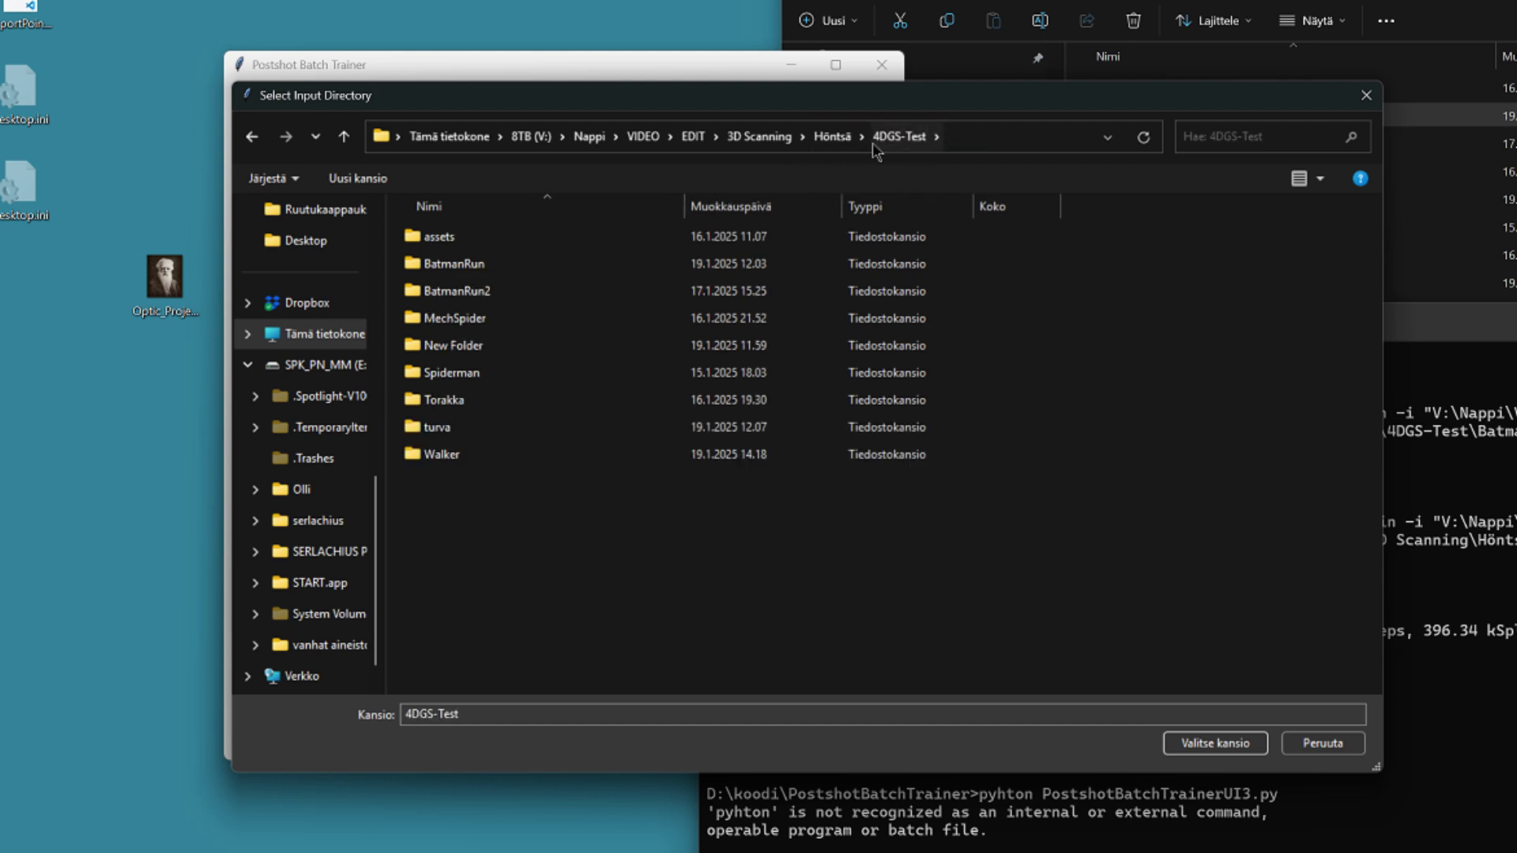
pyautogui.doubleClick(601, 262)
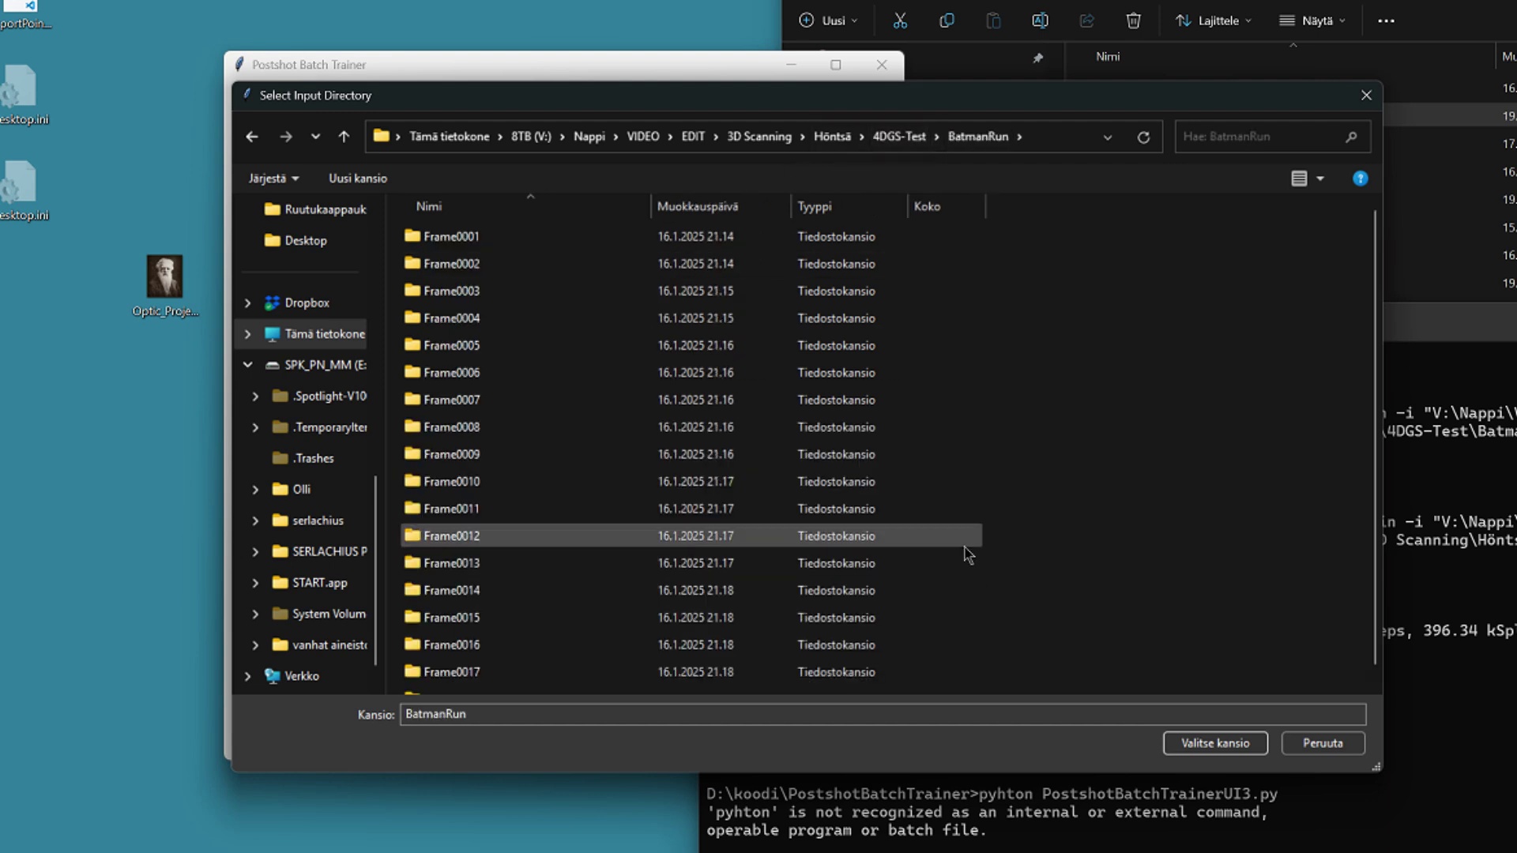
pyautogui.click(1191, 745)
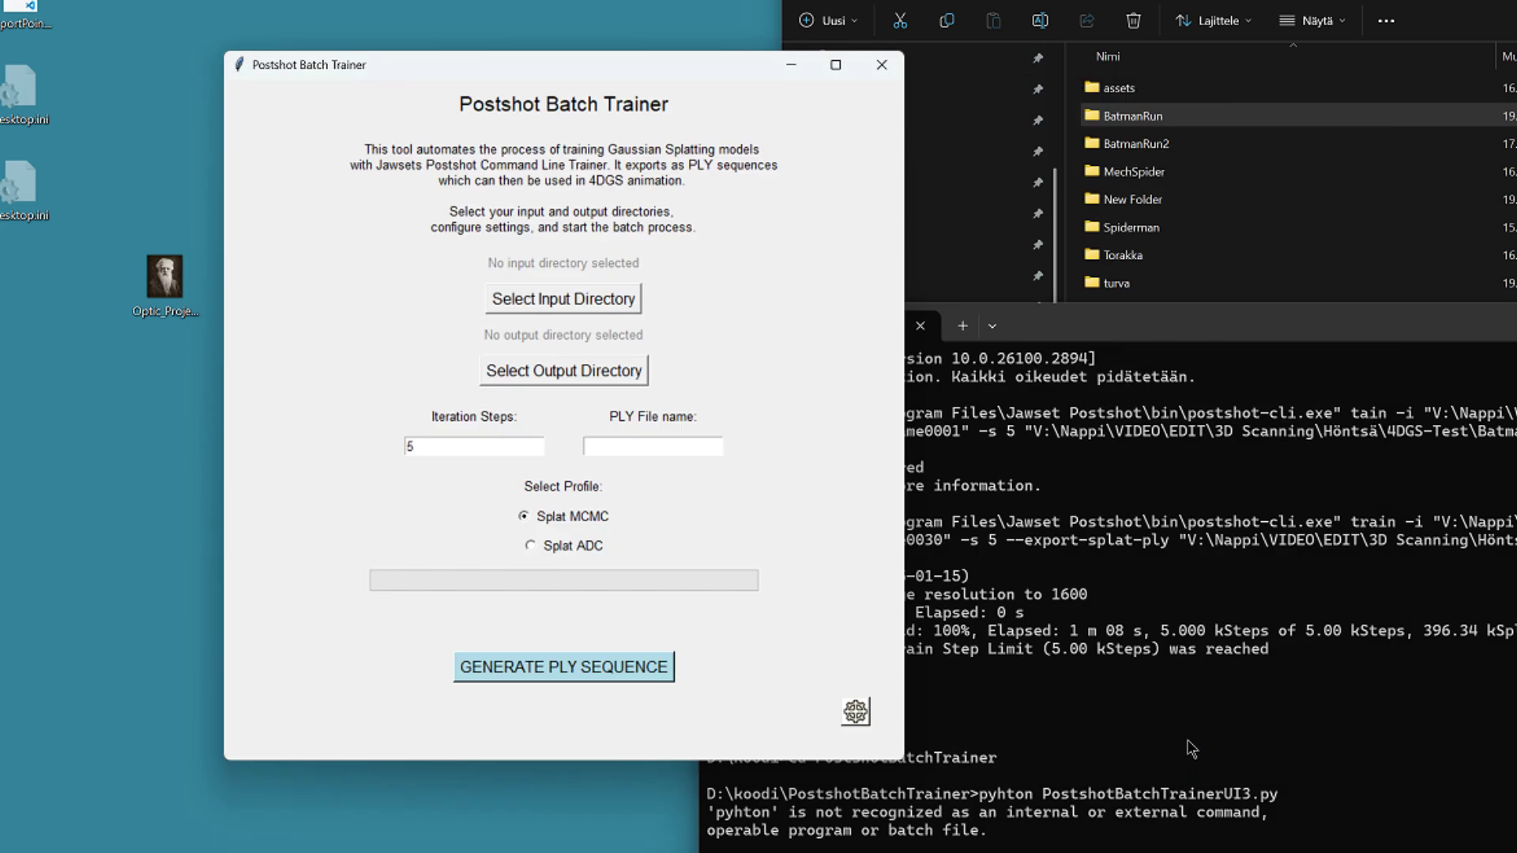
pyautogui.click(624, 374)
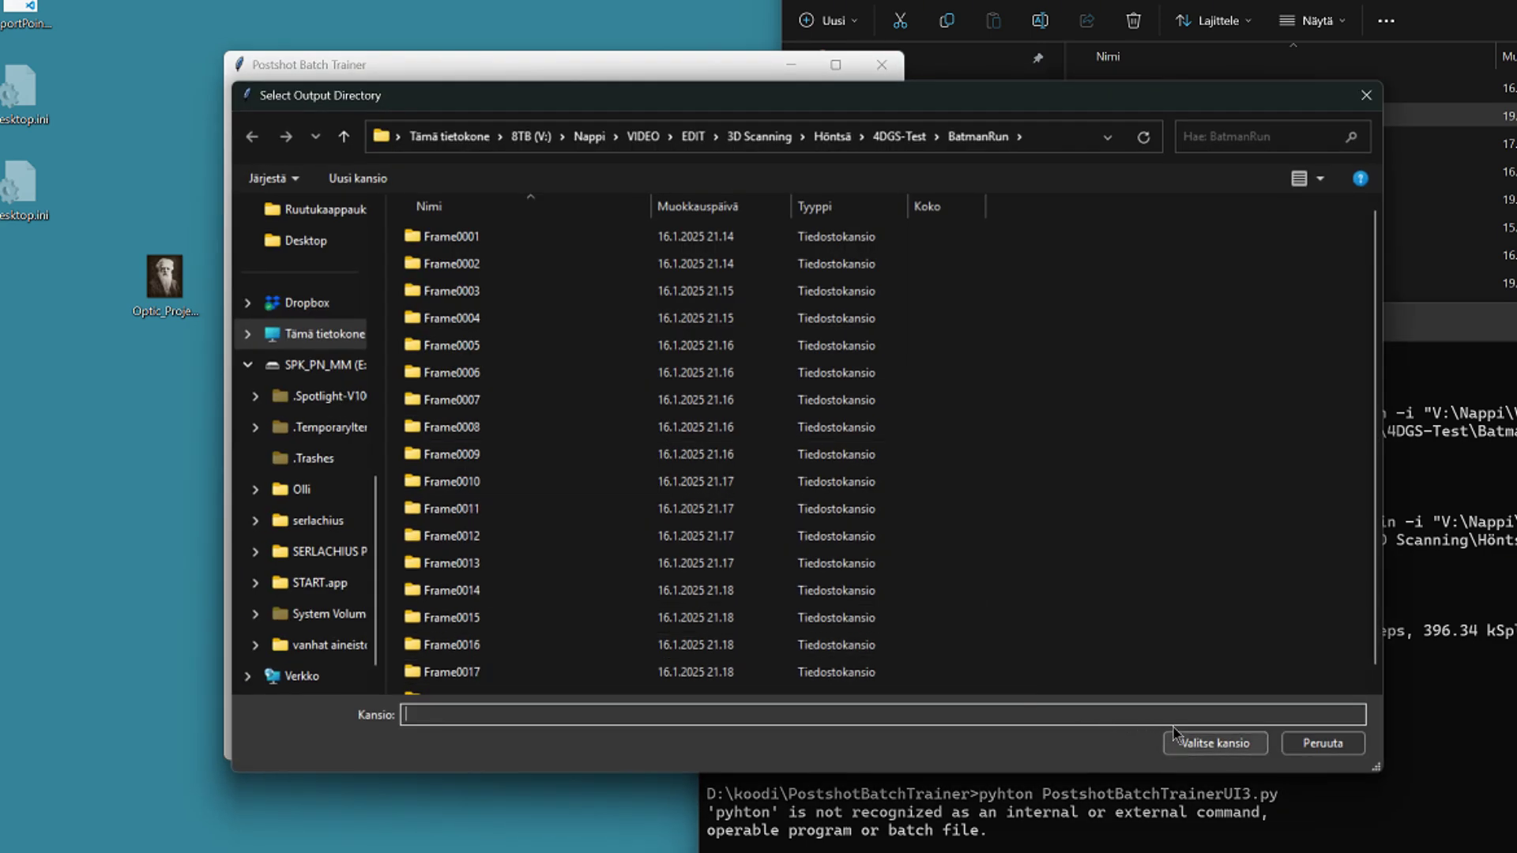
pyautogui.click(1197, 742)
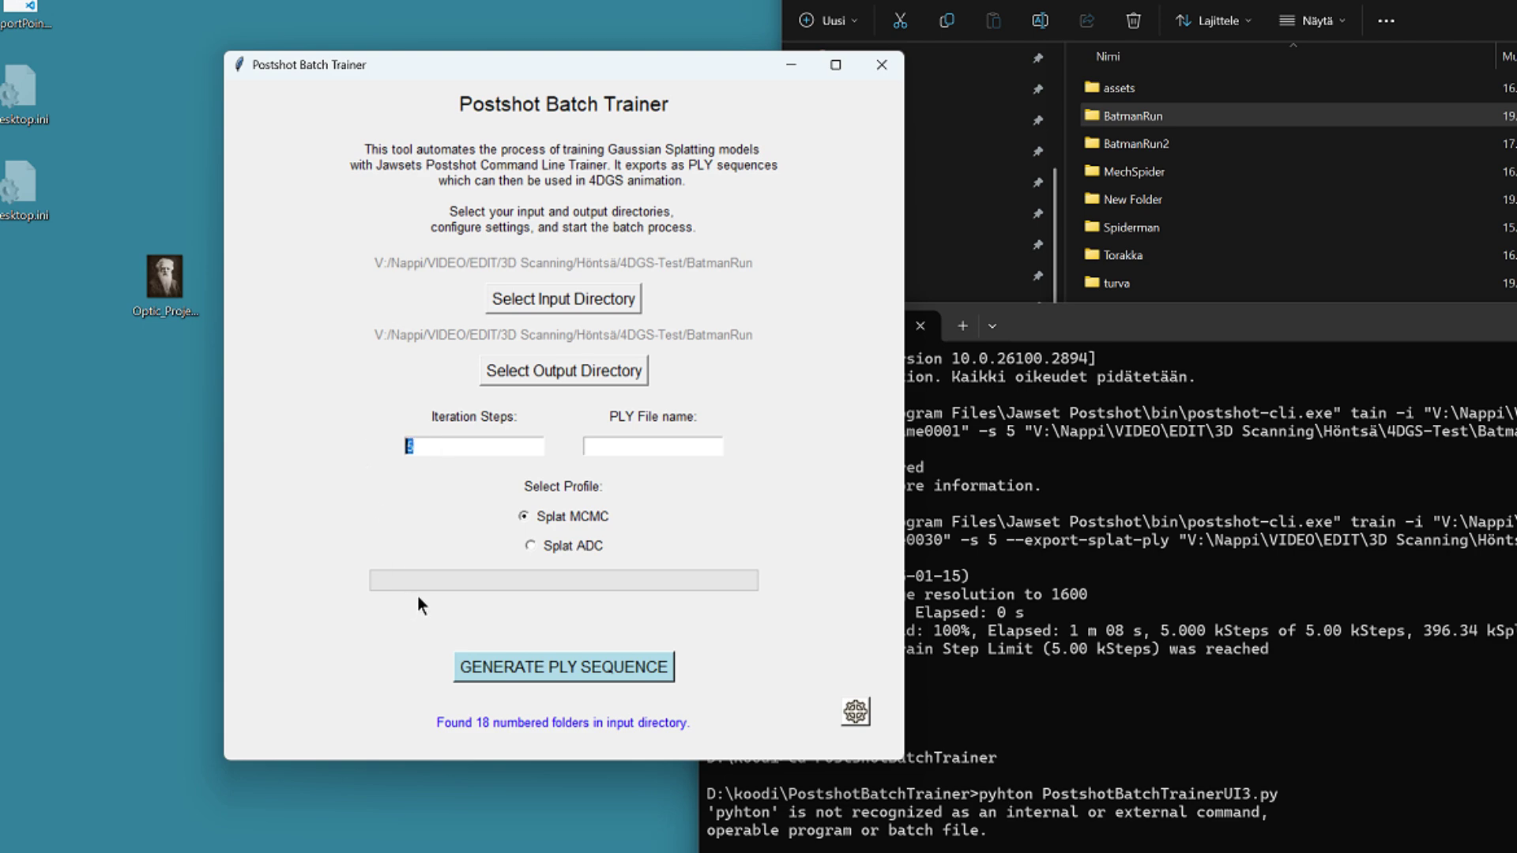
# - Enter 5 iteration steps and PLY file name Batman, and select the Splat ADC profile
pyautogui.press('BackSpace')
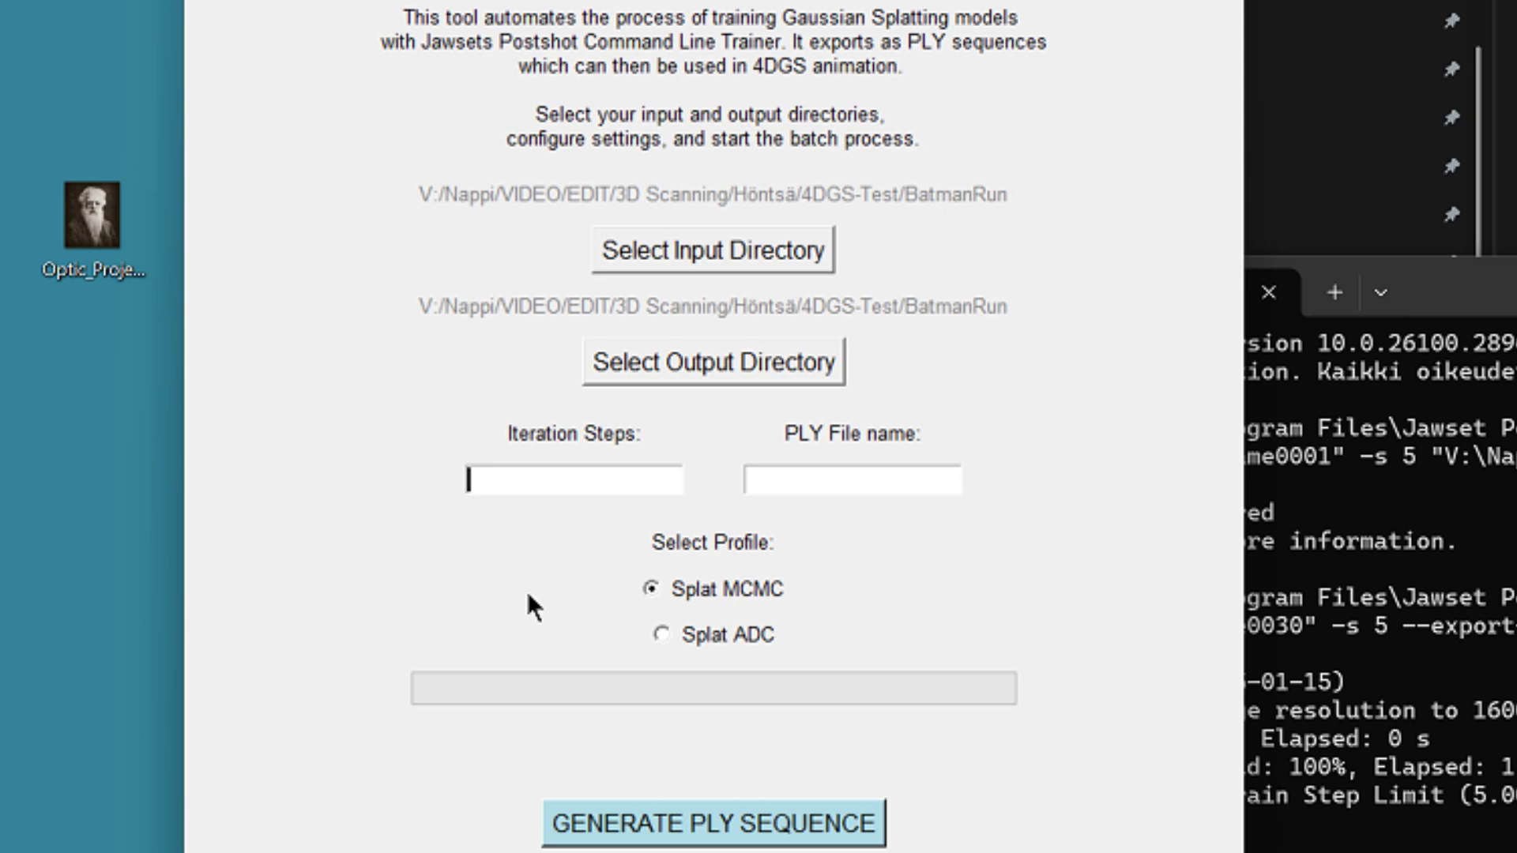
pyautogui.write('5')
pyautogui.press('Tab')
pyautogui.write('Batman')
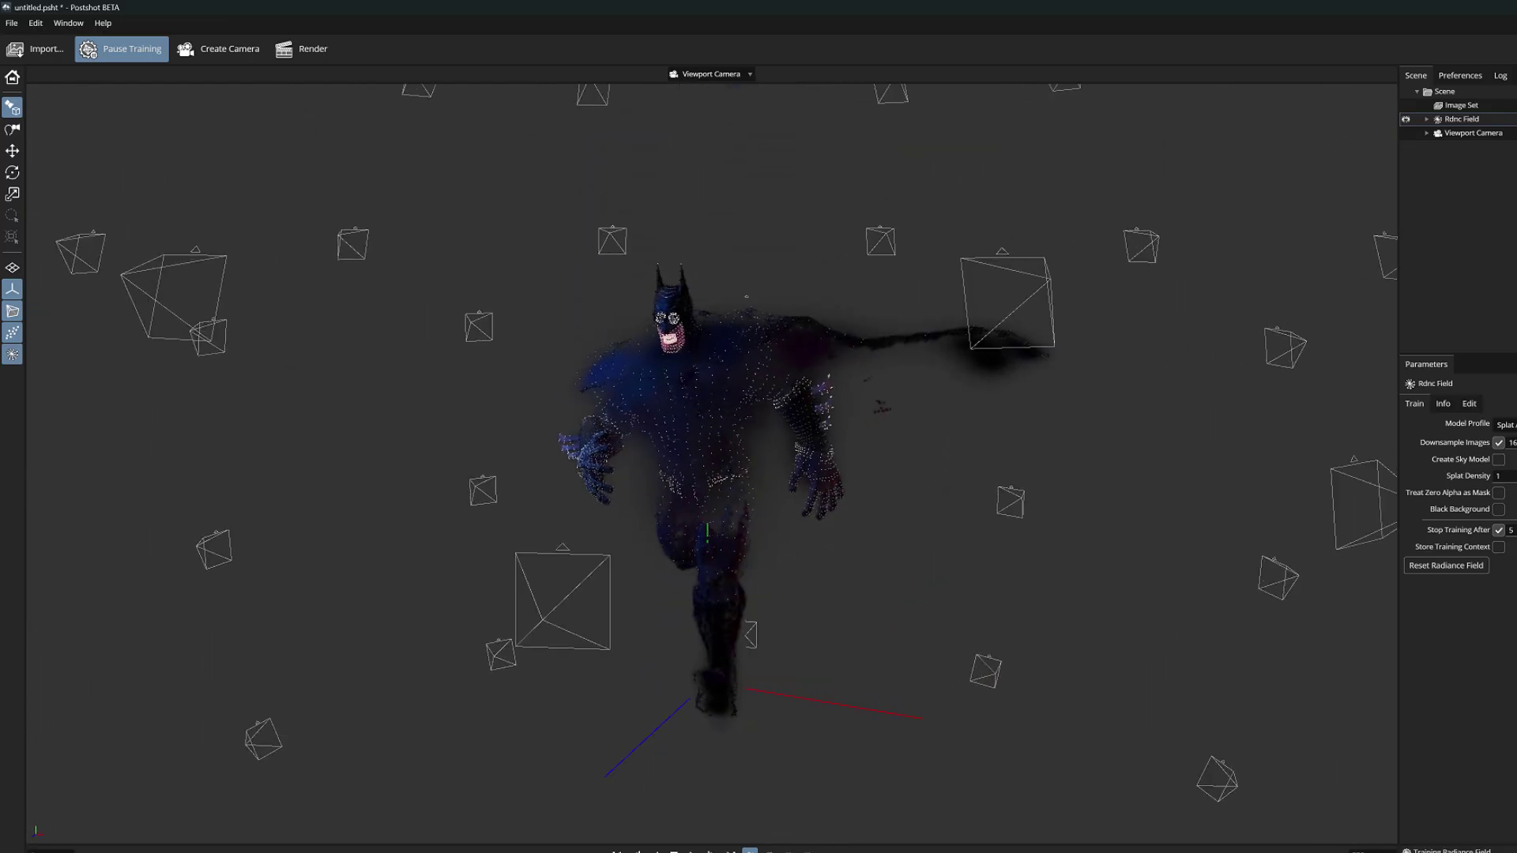
pyautogui.moveTo(868, 261); pyautogui.dragTo(711, 474)
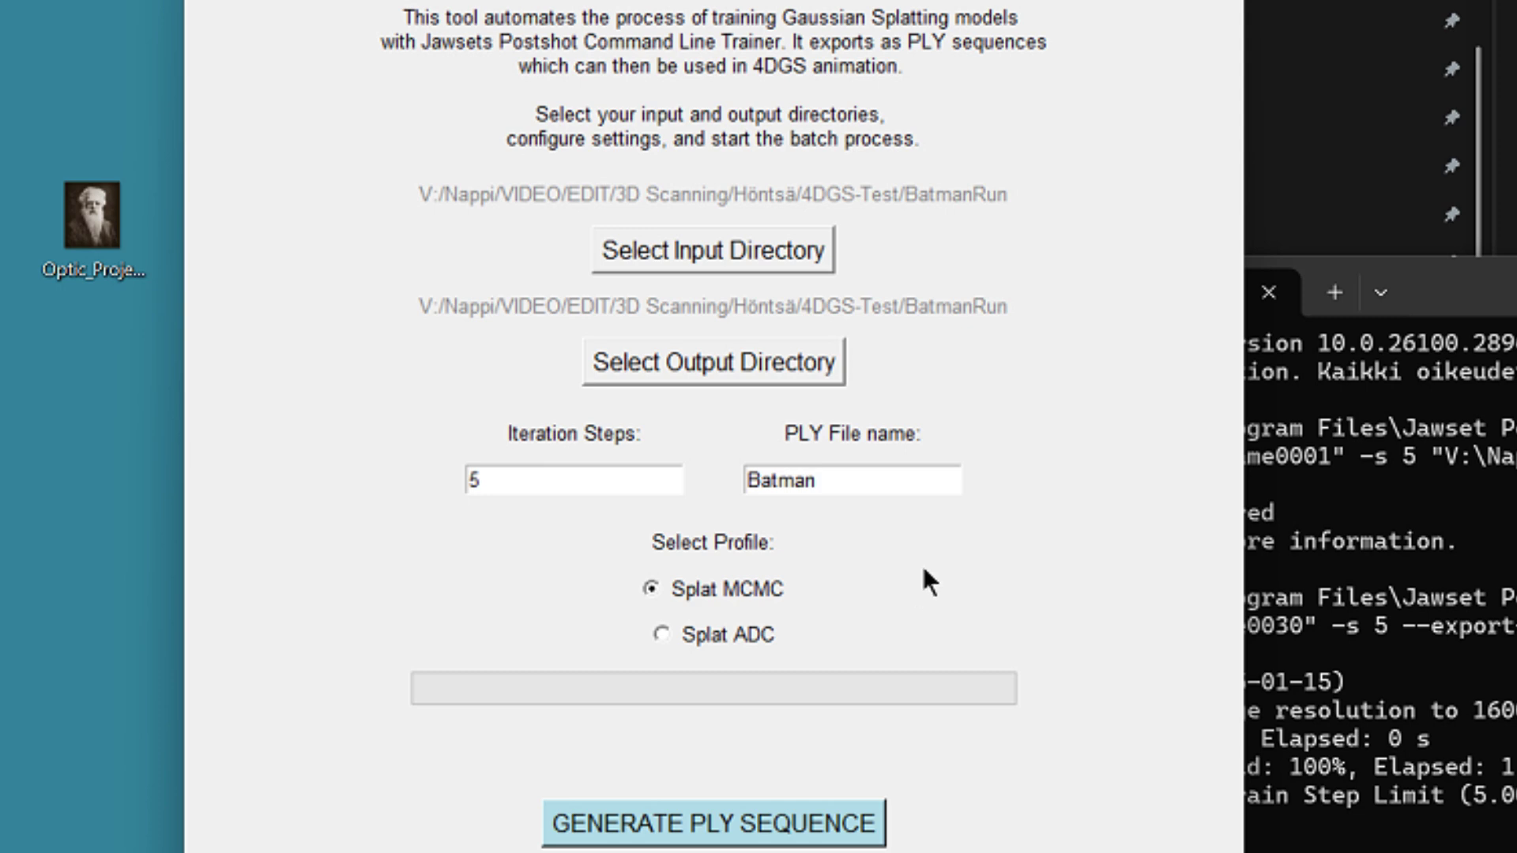
pyautogui.click(660, 632)
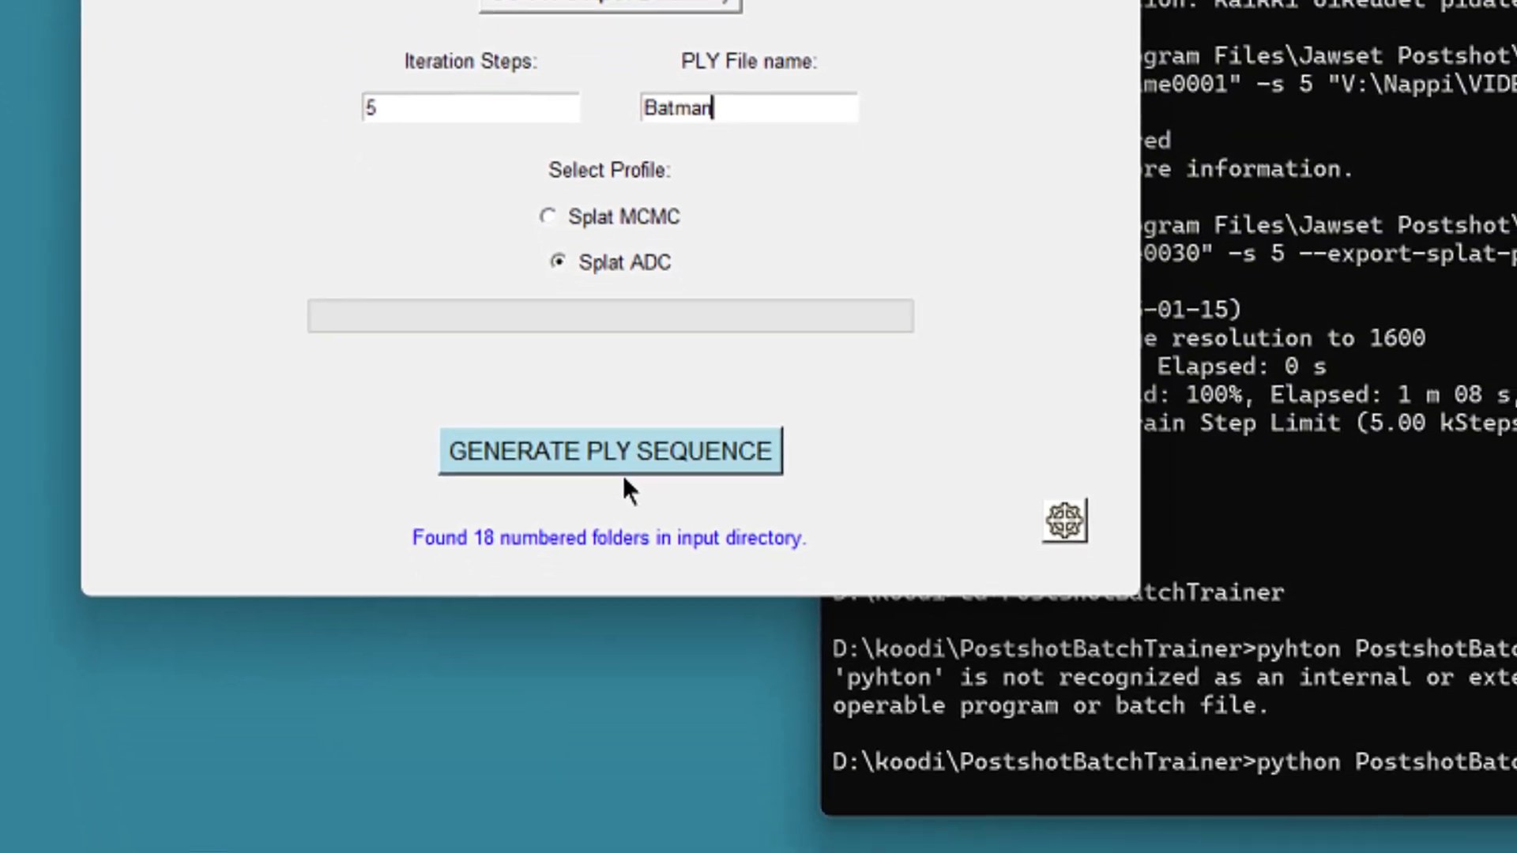
# - Start GENERATE PLY SEQUENCE and arrange the terminal and trainer windows to watch progress
pyautogui.click(623, 464)
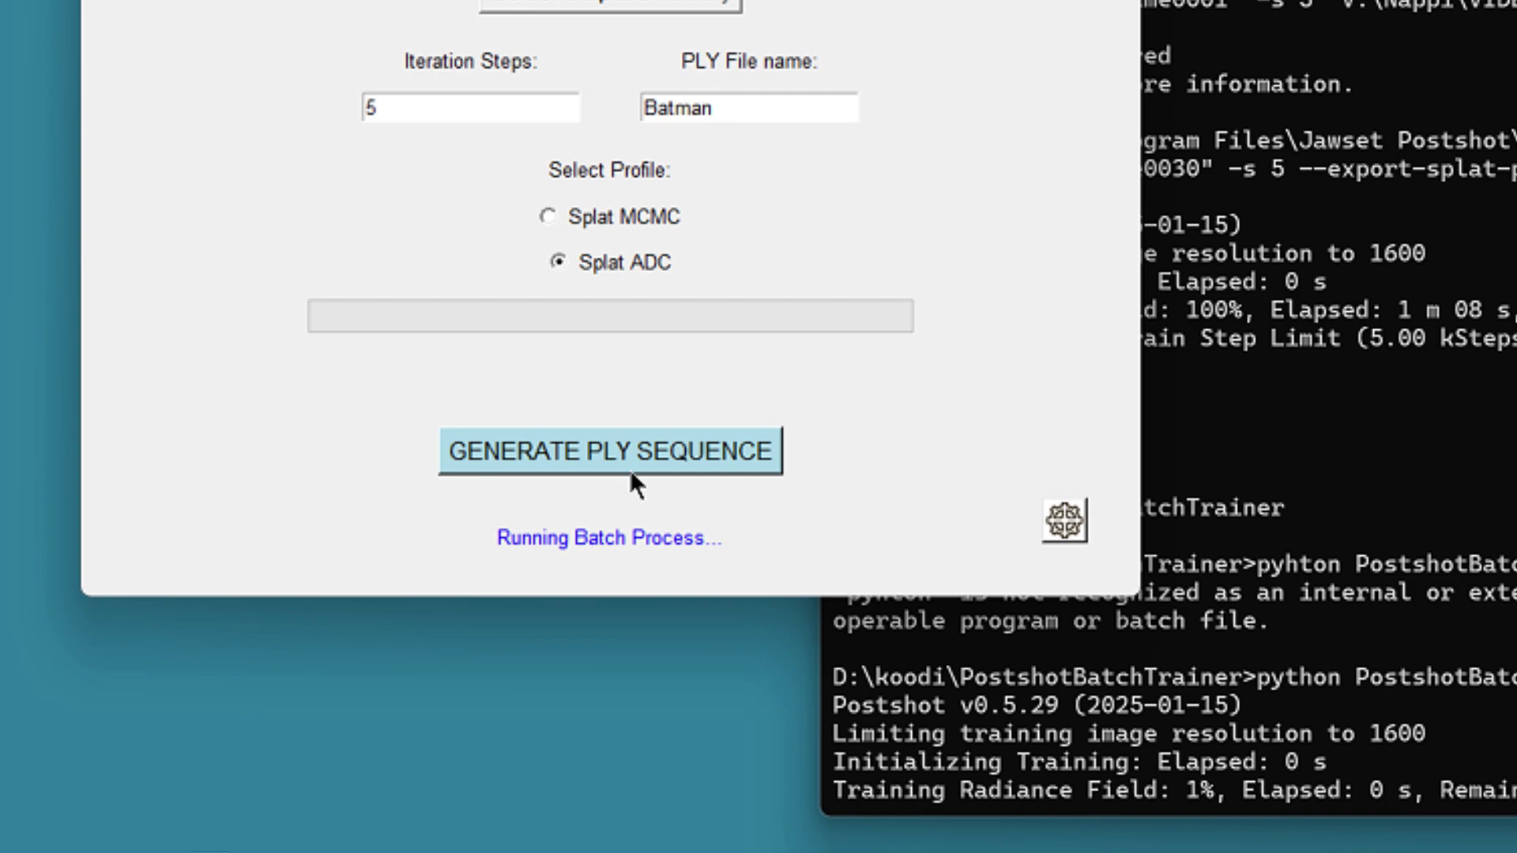
pyautogui.click(1264, 494)
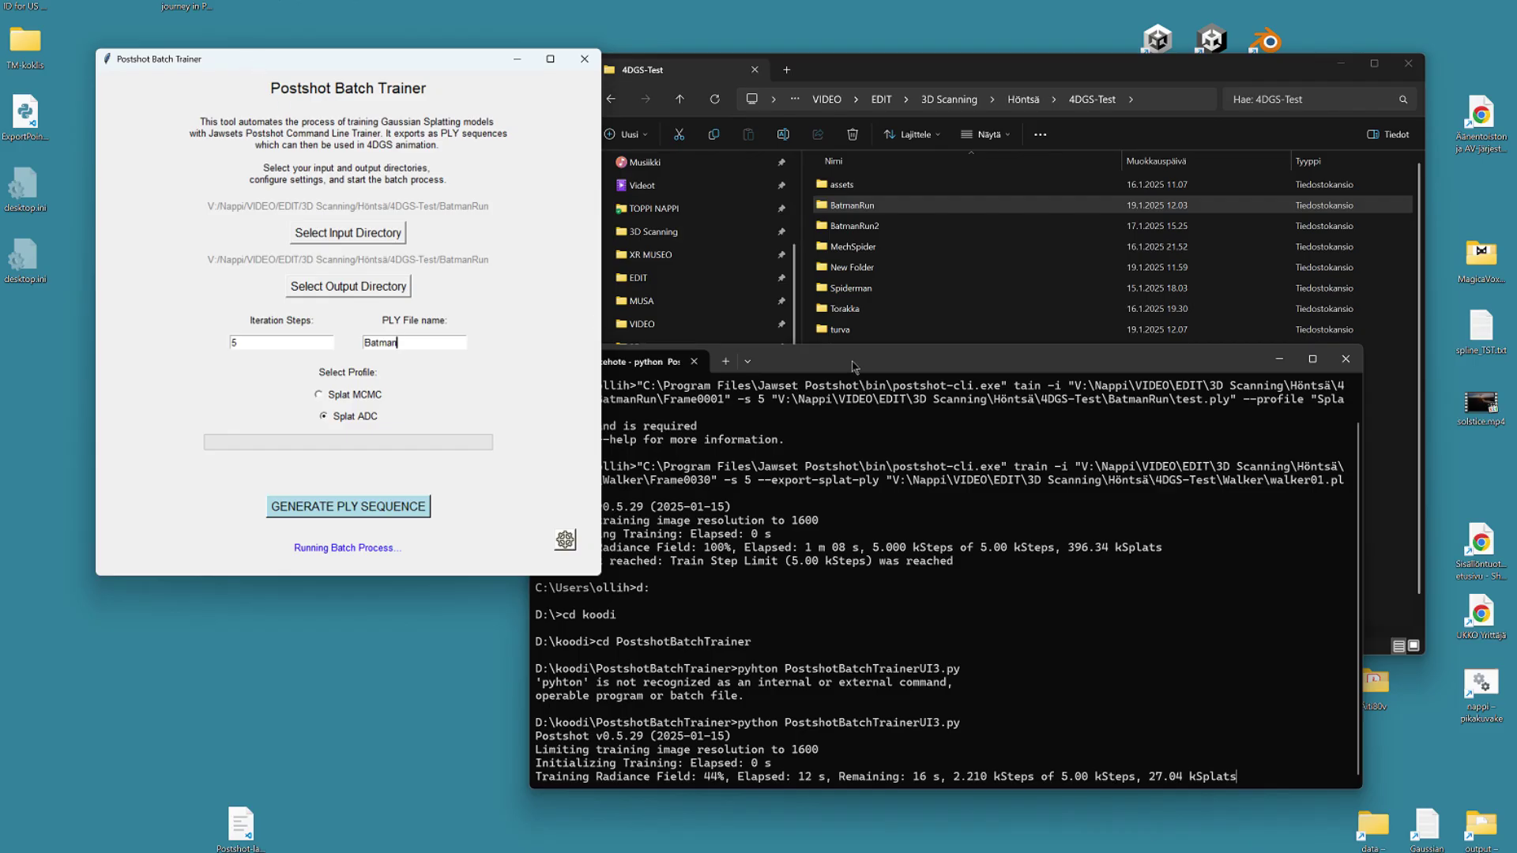
pyautogui.moveTo(851, 366); pyautogui.dragTo(800, 281)
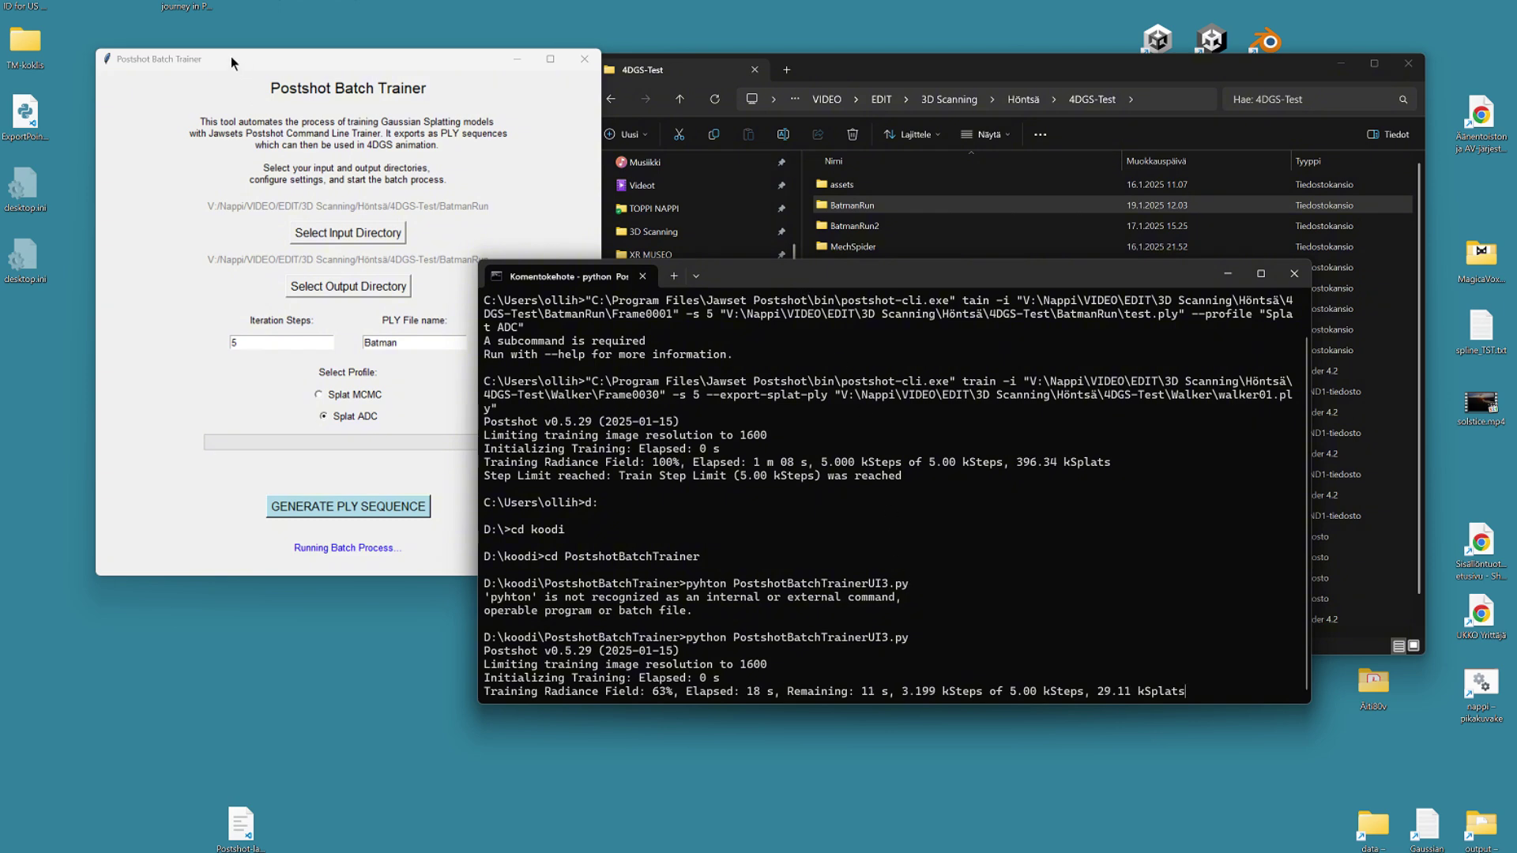
pyautogui.moveTo(232, 59); pyautogui.dragTo(194, 37)
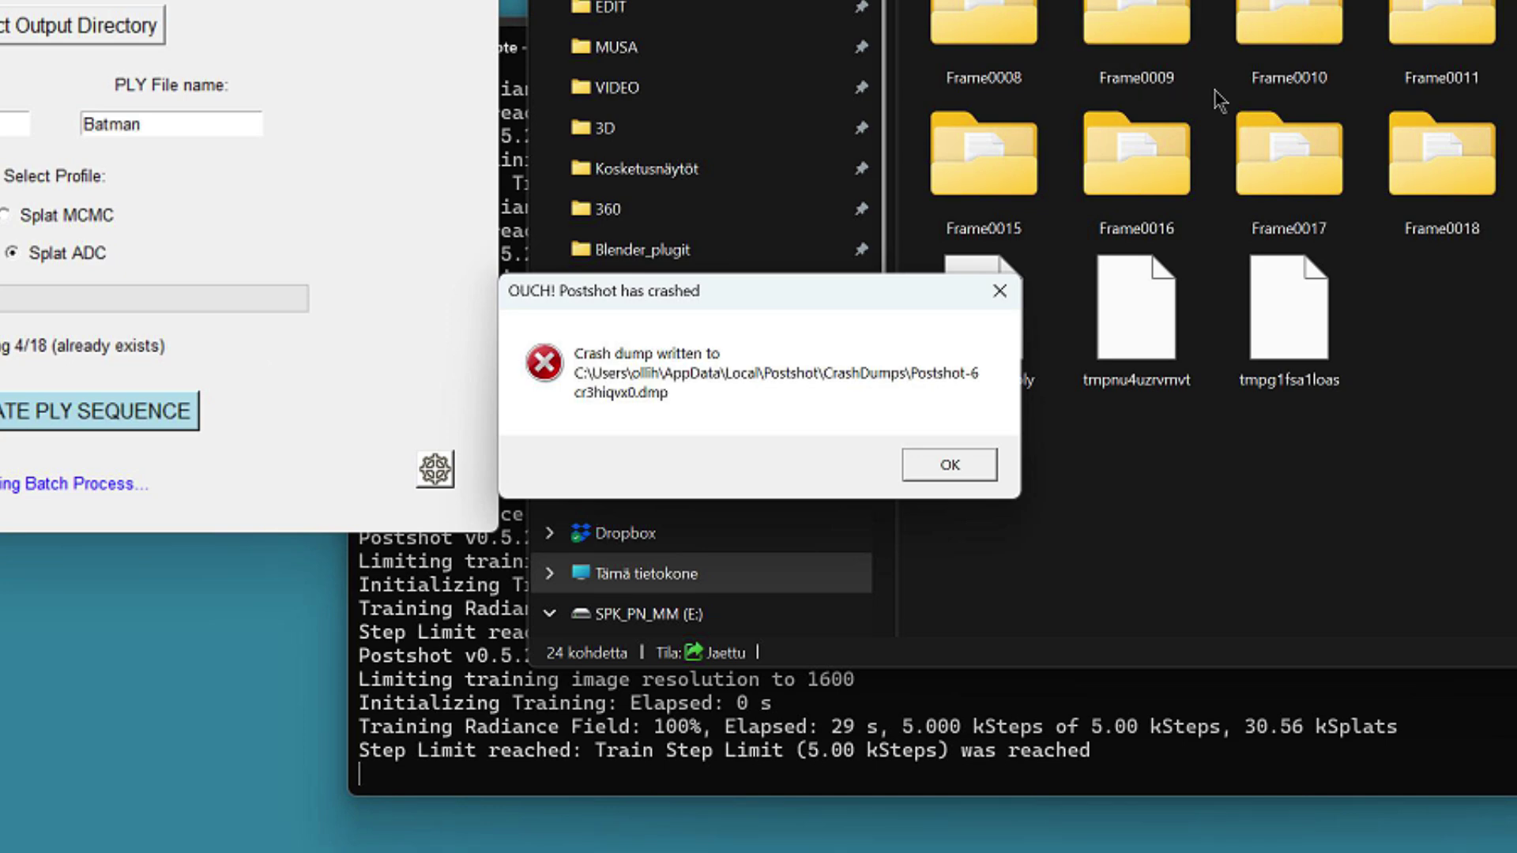
# - Close the crash and failed-processing error dialogs, then permanently delete the two BatmanRun tmp files
pyautogui.click(959, 465)
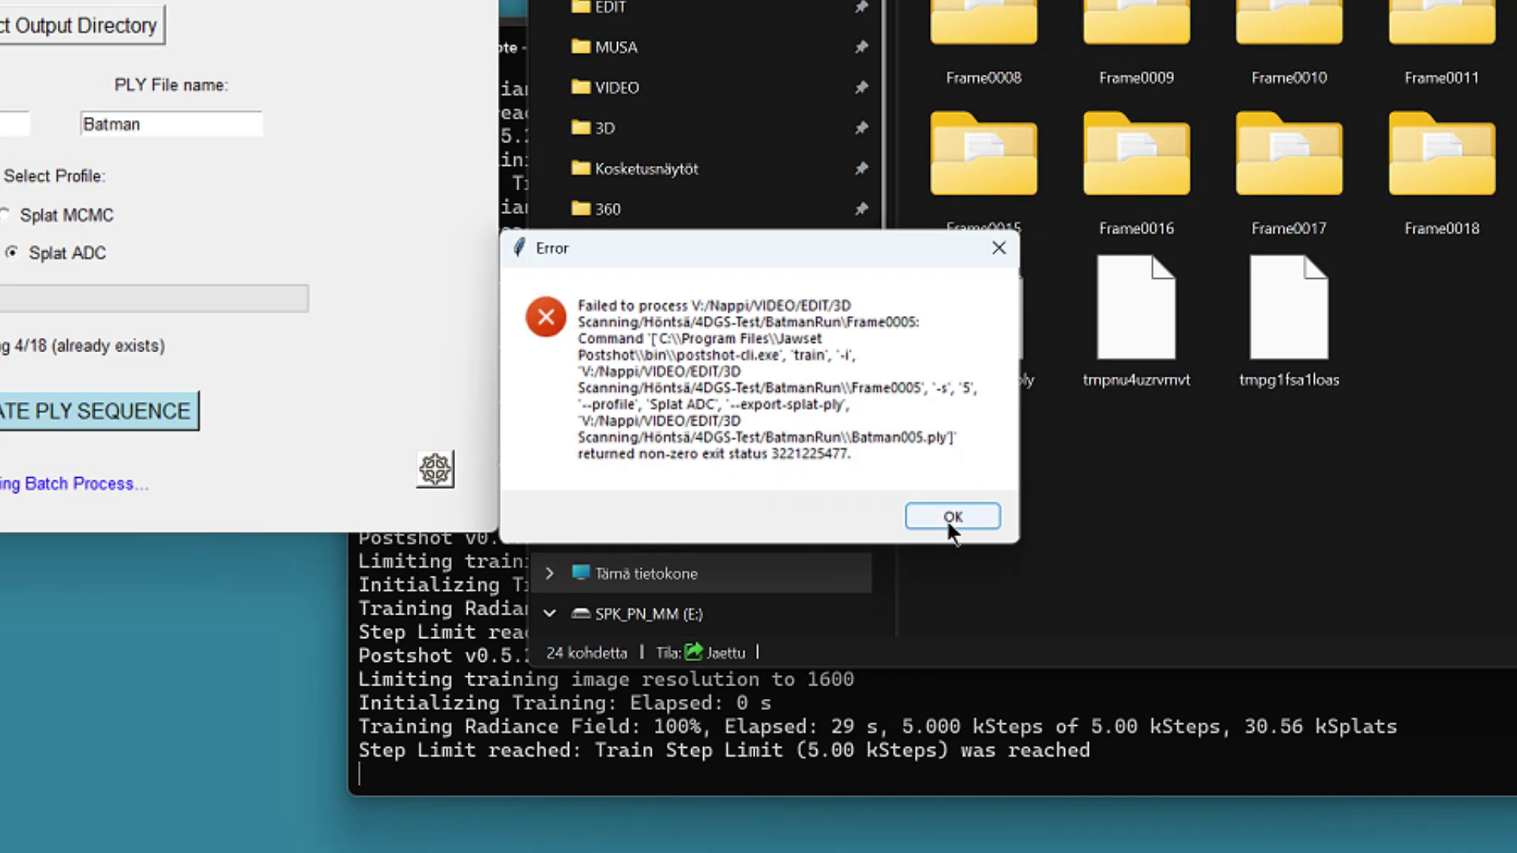
pyautogui.click(951, 517)
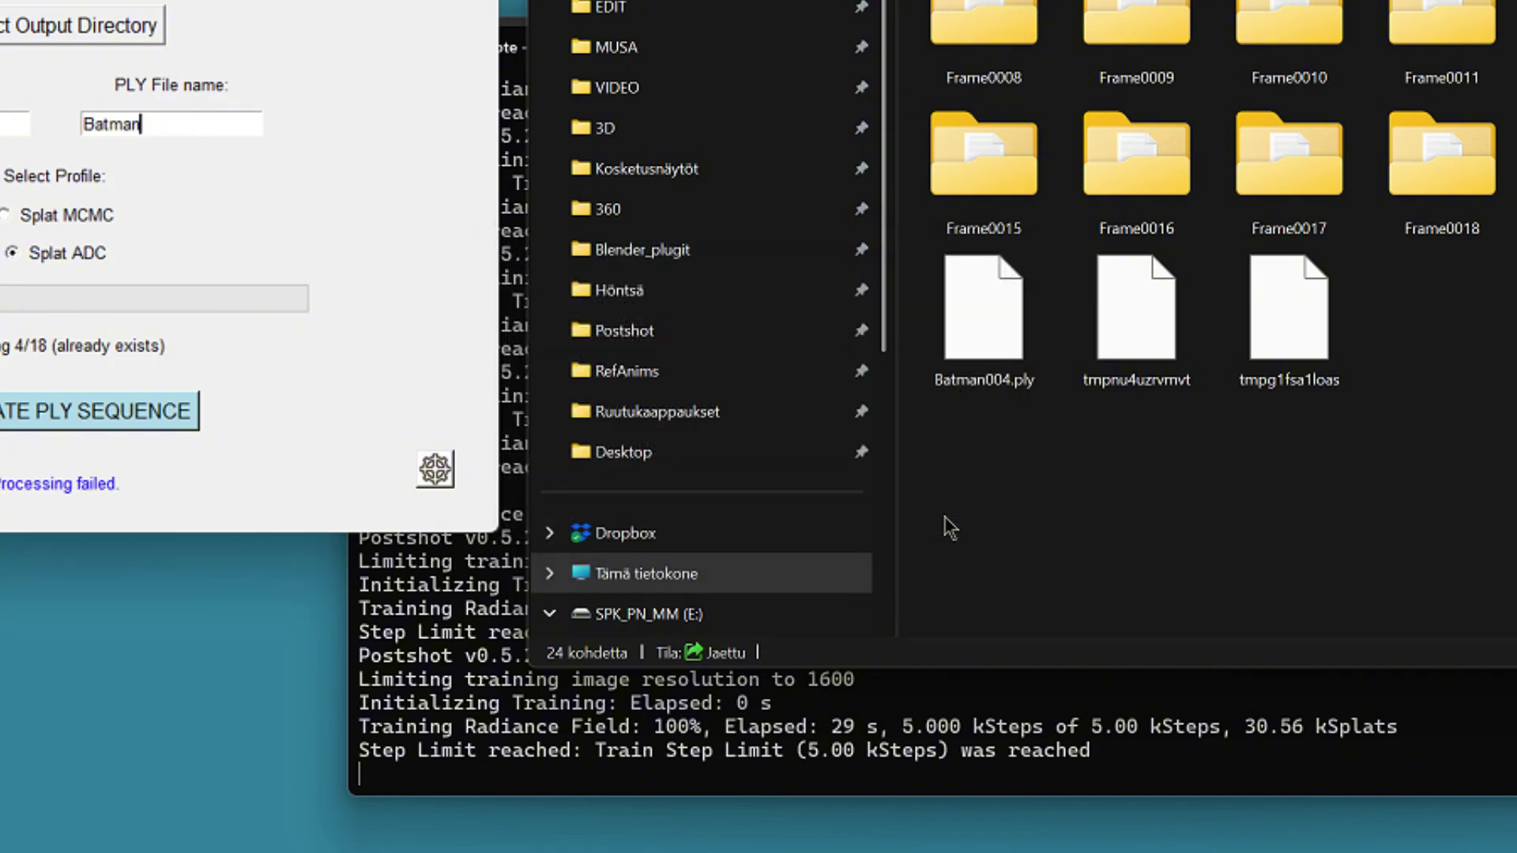
pyautogui.moveTo(1354, 571); pyautogui.dragTo(1141, 424)
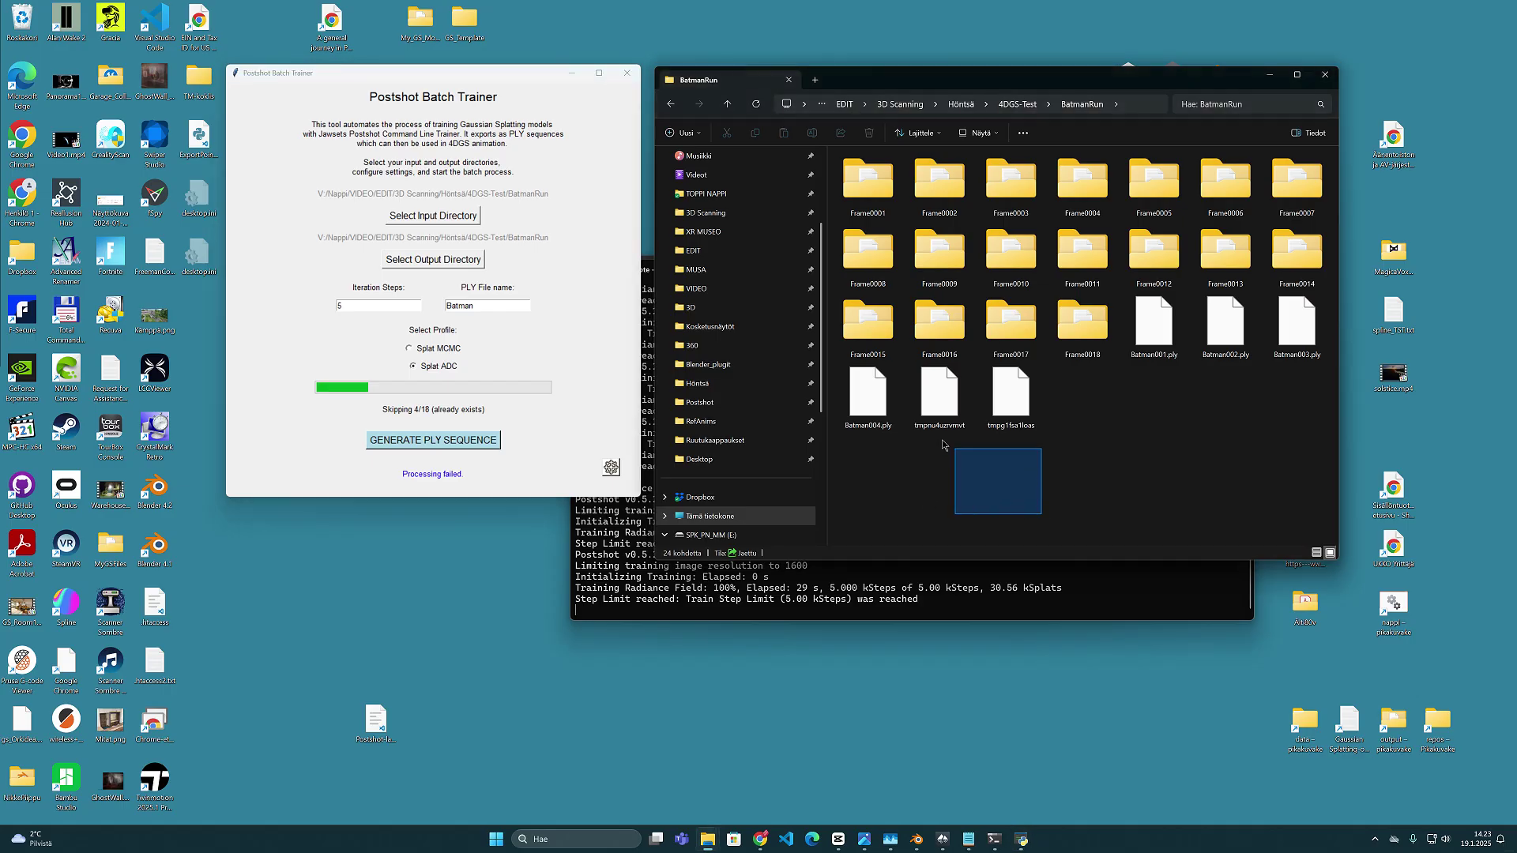
pyautogui.moveTo(942, 445); pyautogui.dragTo(922, 416)
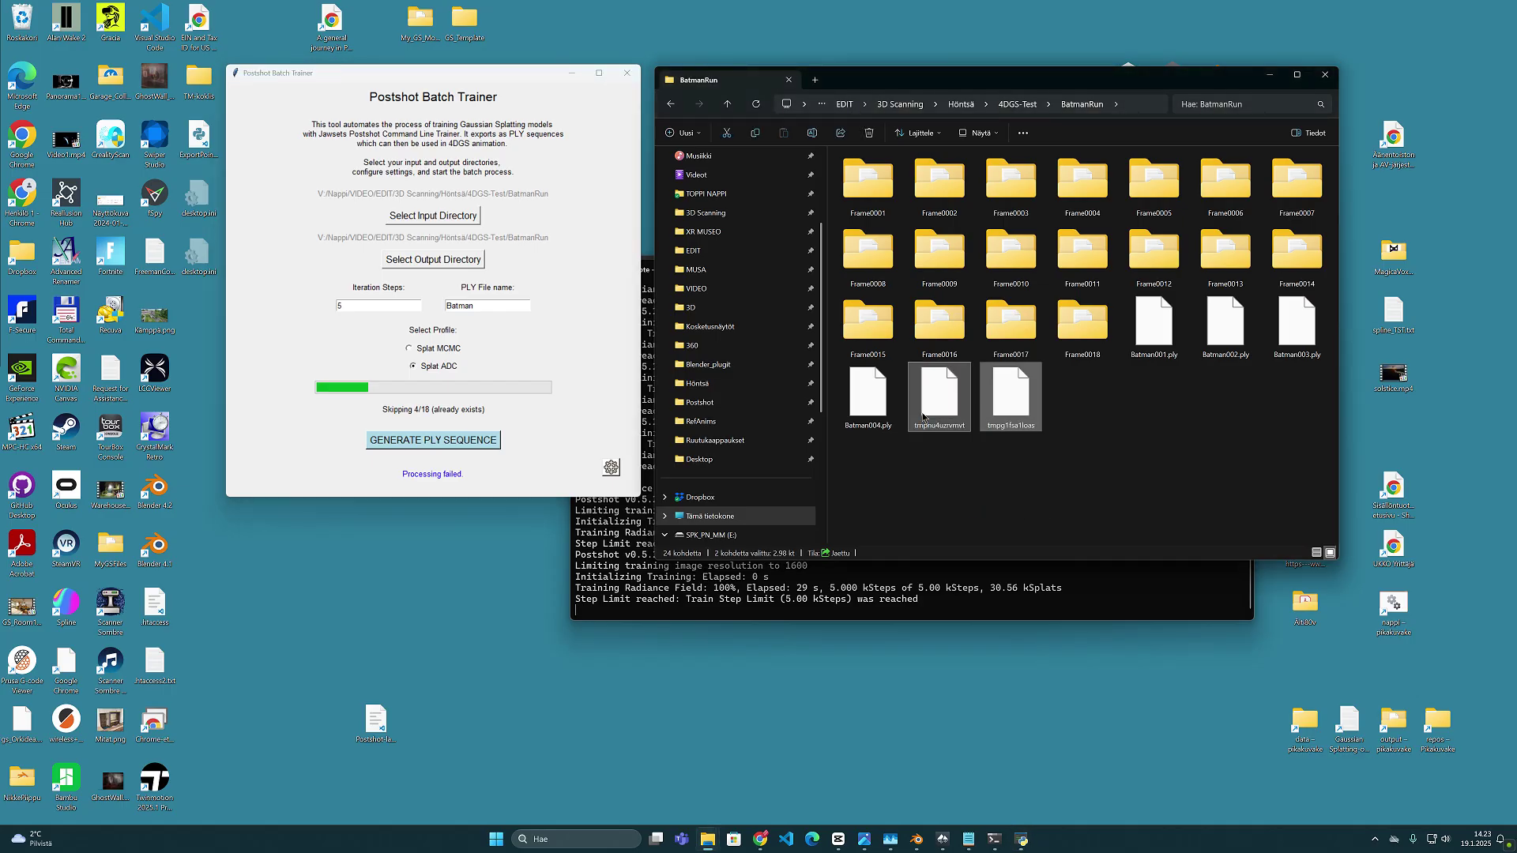
pyautogui.hotkey('shift', 'Delete')
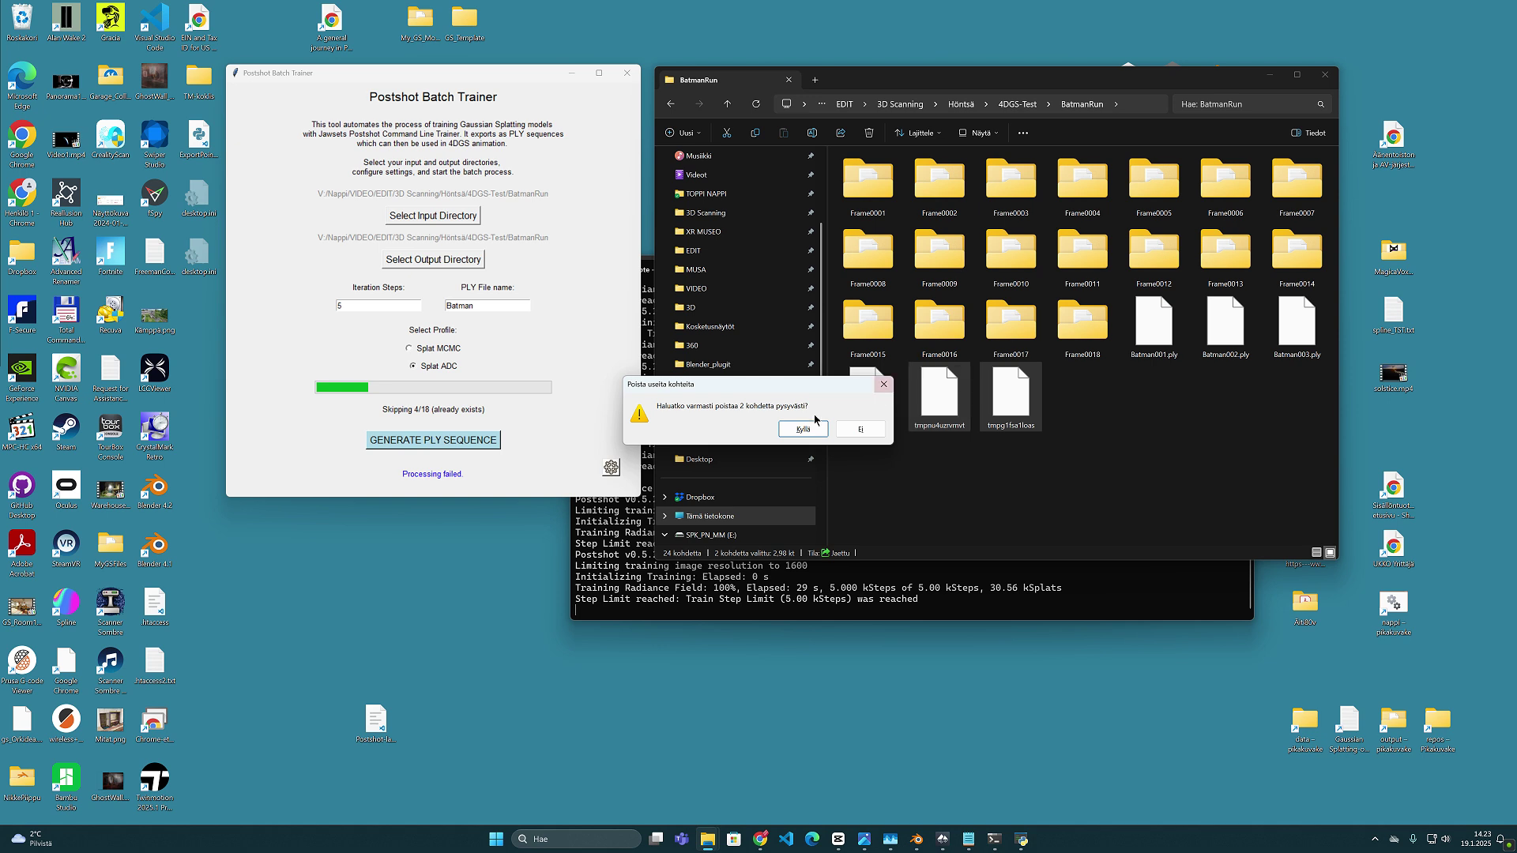
pyautogui.click(790, 432)
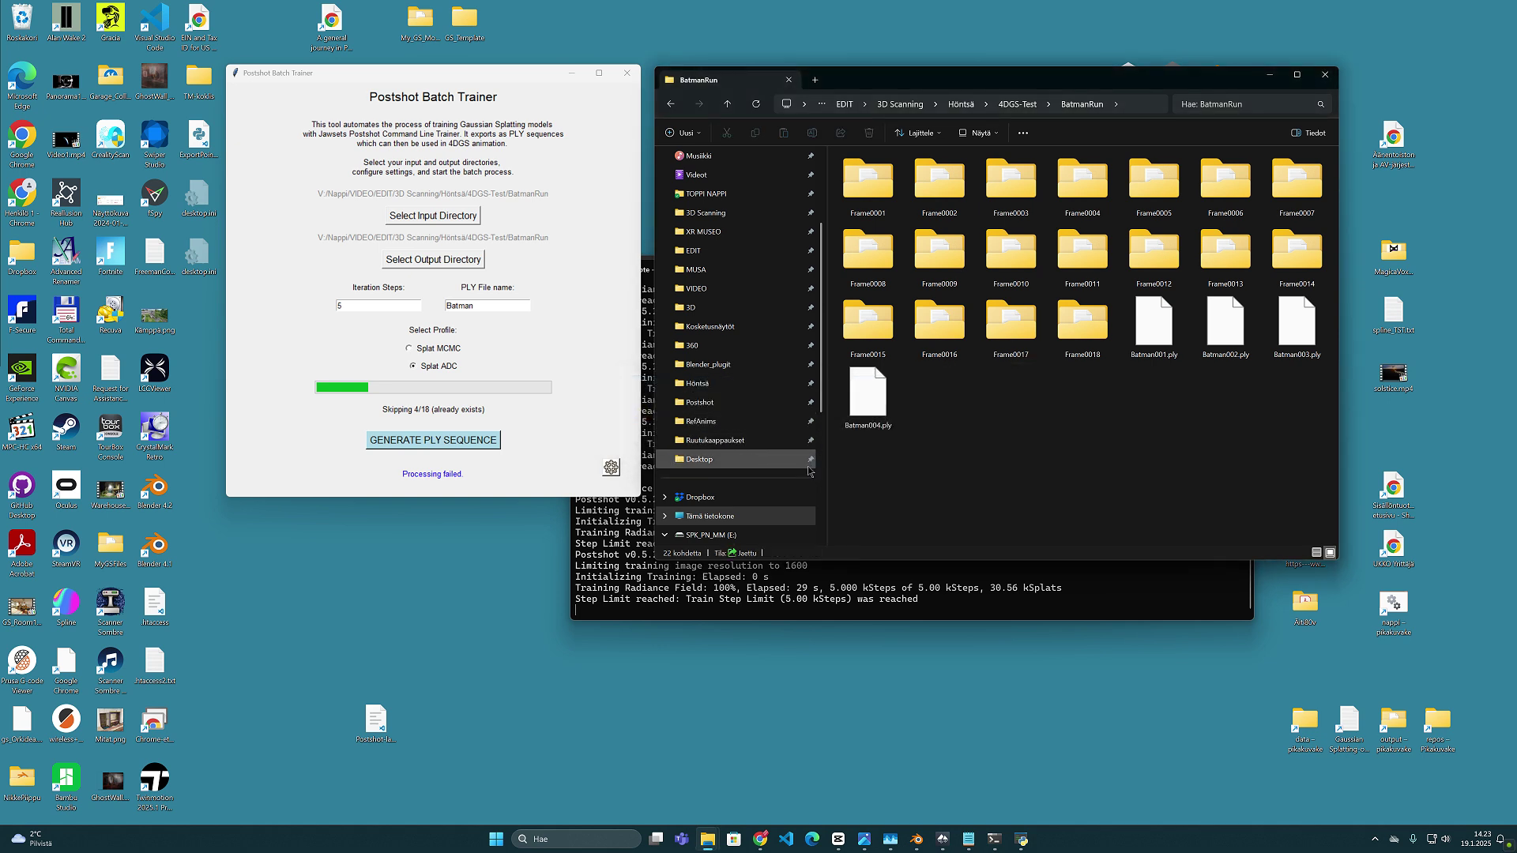
pyautogui.click(469, 450)
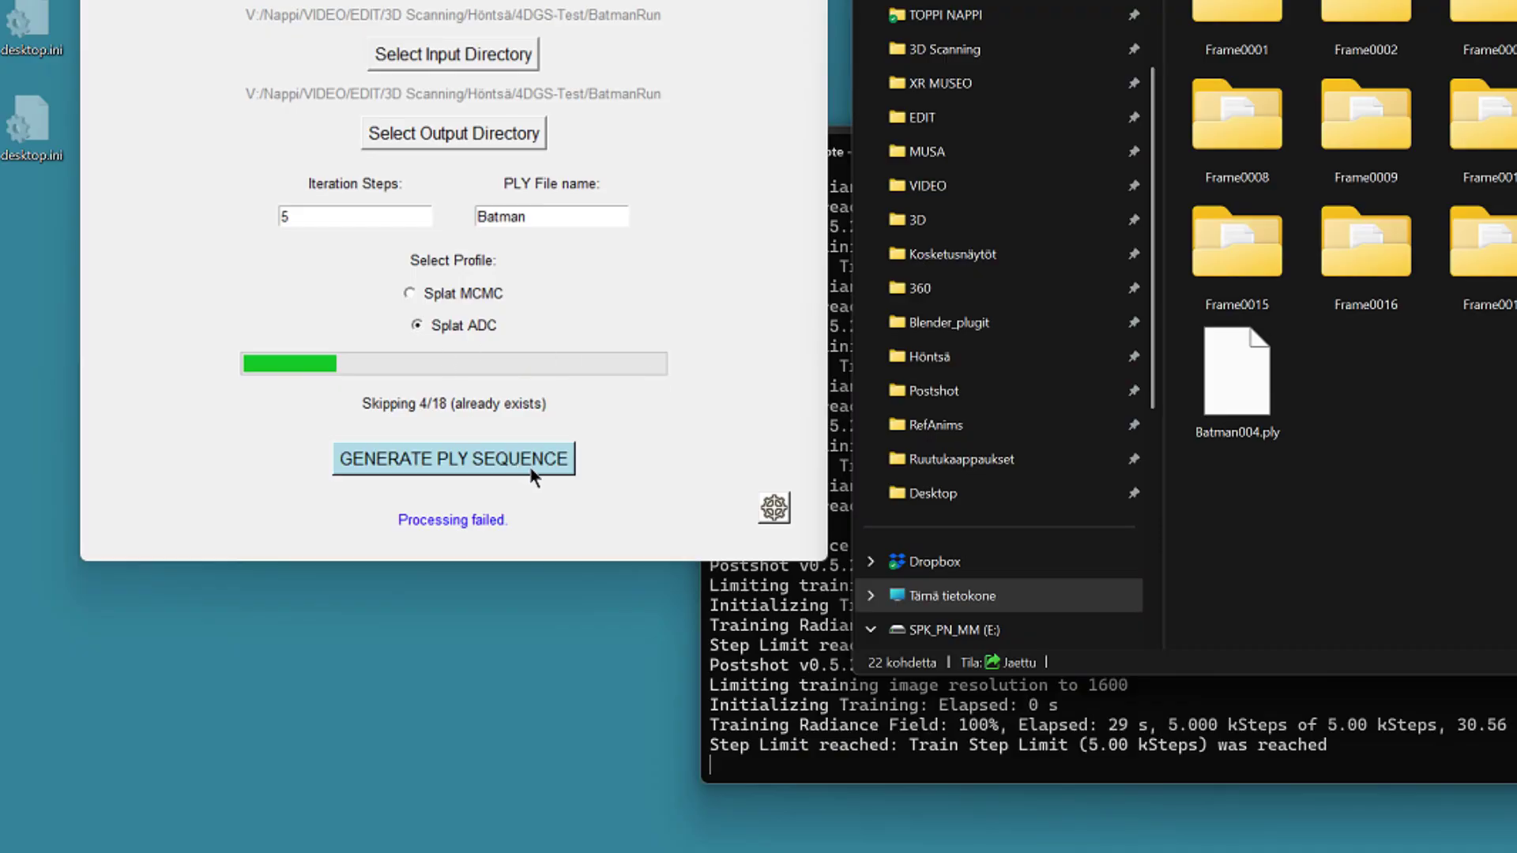
# - Rerun GENERATE PLY SEQUENCE in the Batch Trainer for the Batman frames
pyautogui.click(514, 467)
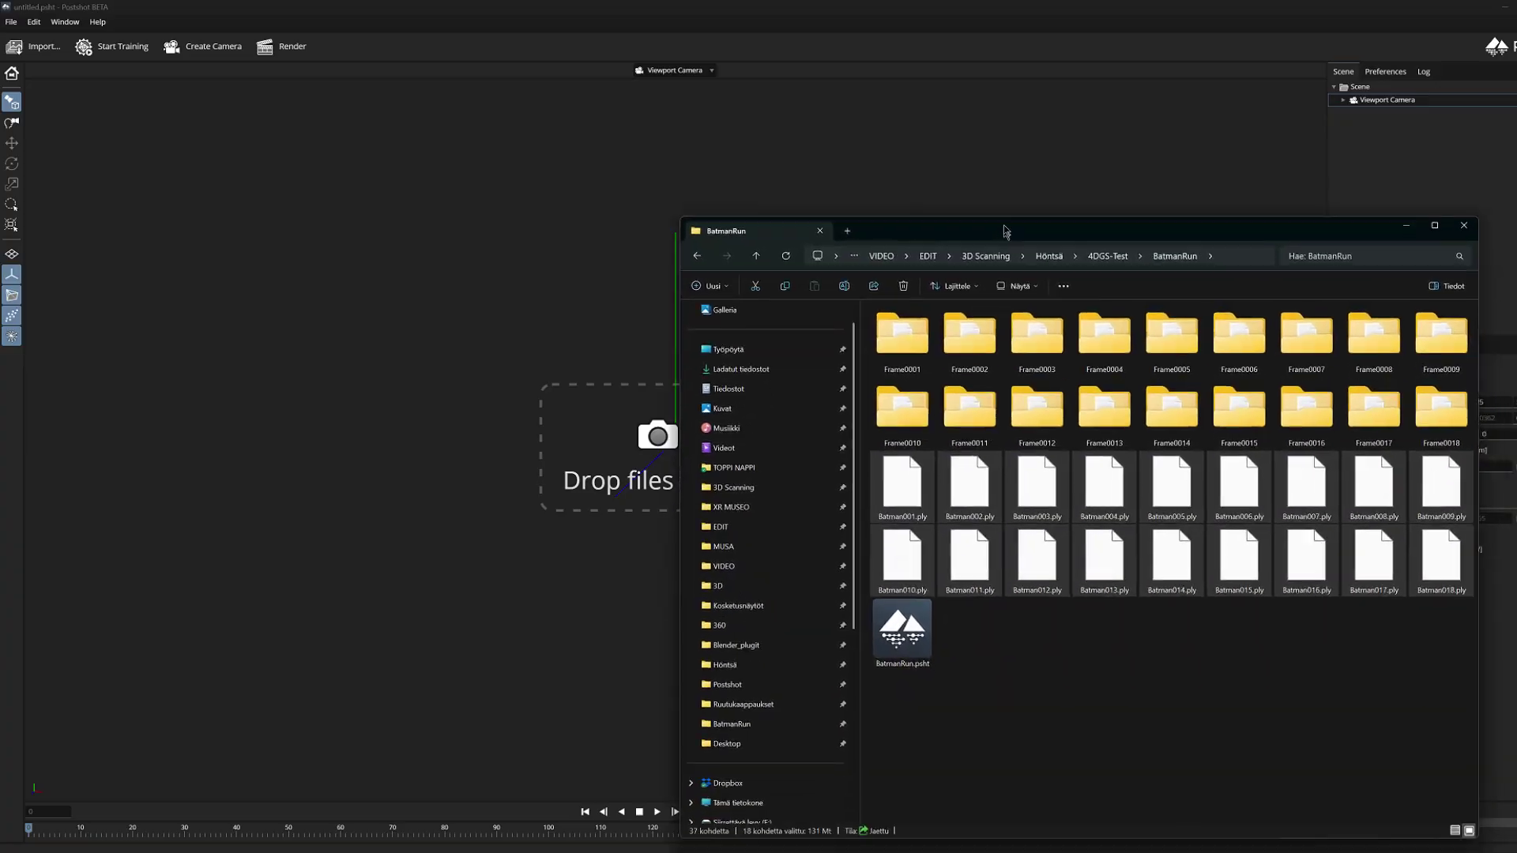
# - Drop Batman001–018.ply from Explorer into the Postshot viewport and play the 18-frame animation
pyautogui.moveTo(907, 230); pyautogui.dragTo(1030, 124)
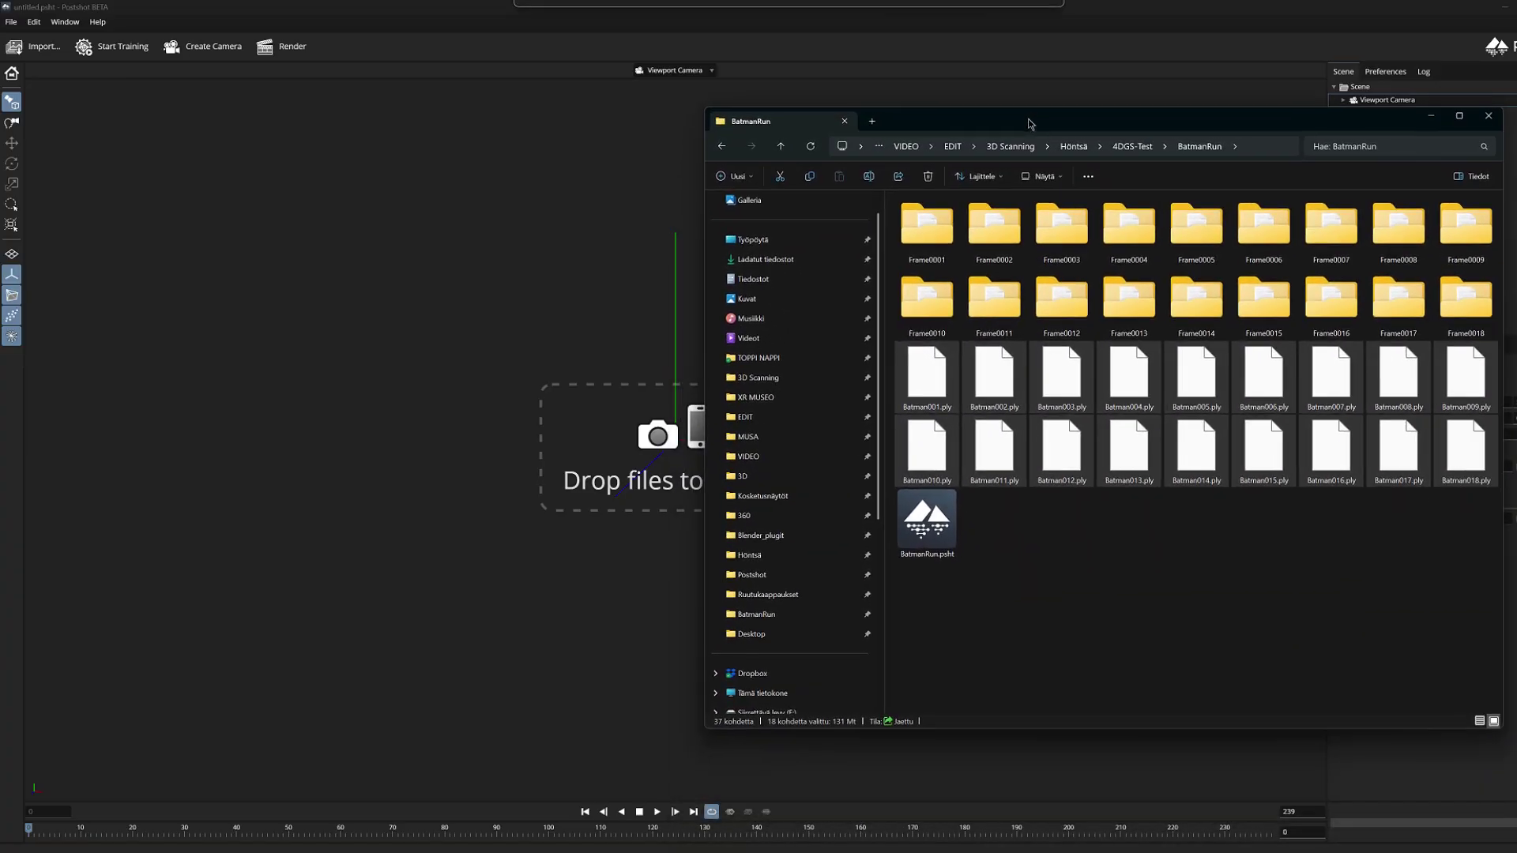
pyautogui.click(1177, 570)
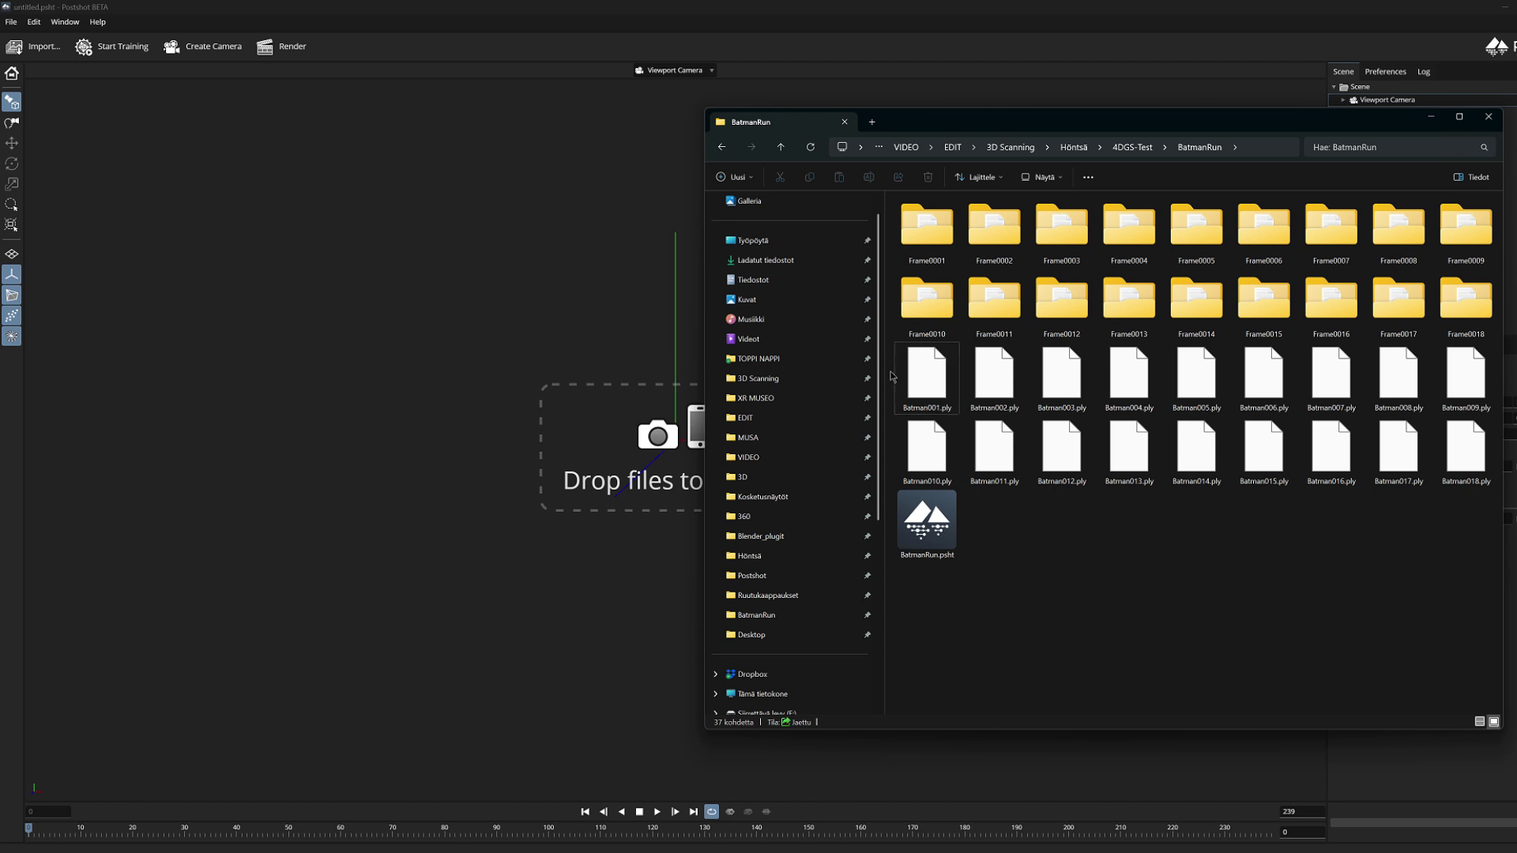
pyautogui.moveTo(964, 386); pyautogui.dragTo(1462, 468)
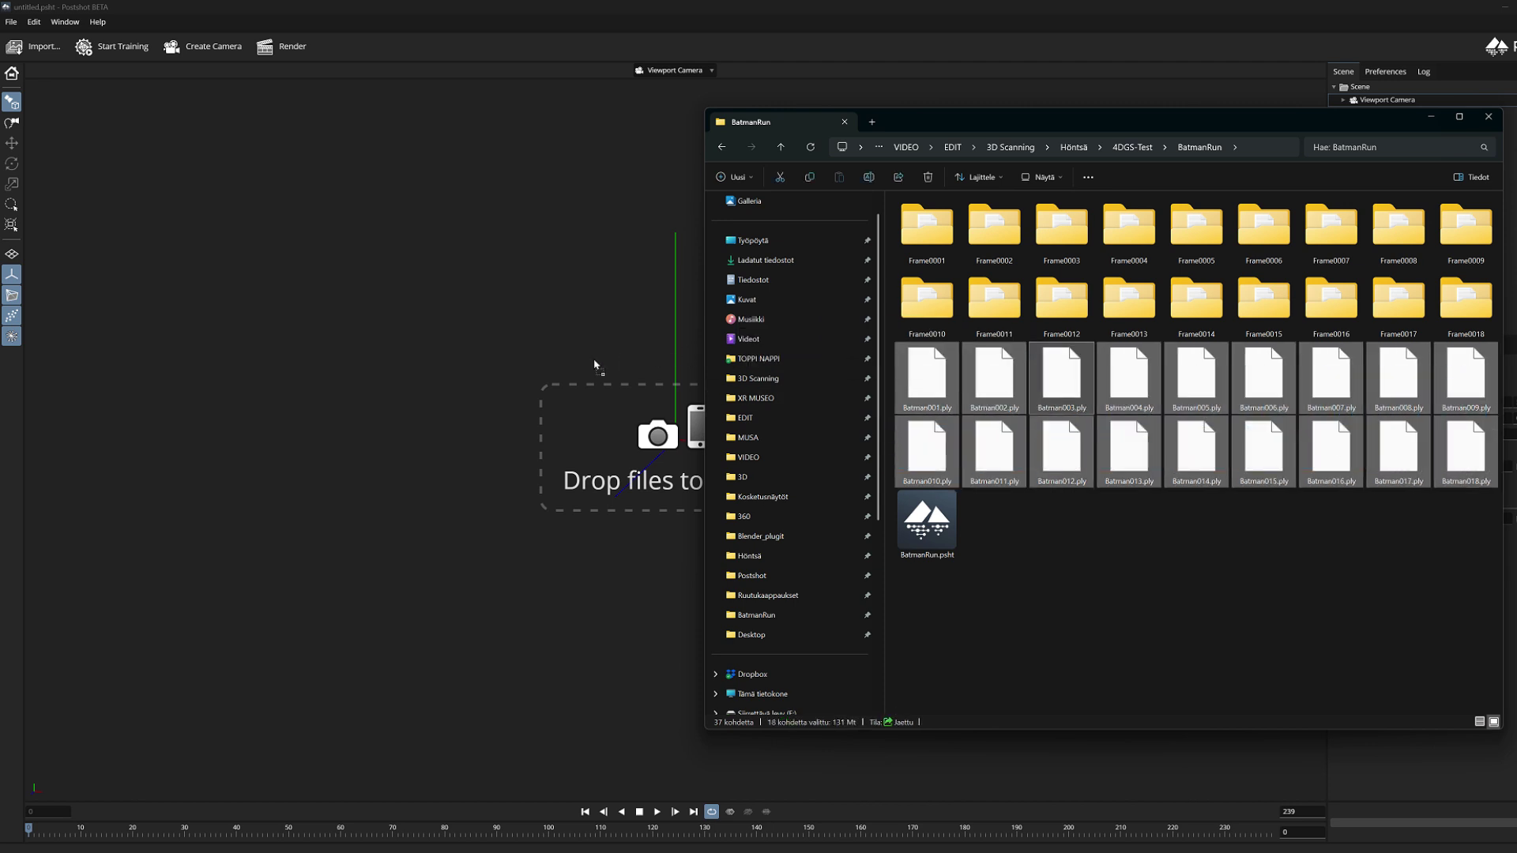
pyautogui.moveTo(490, 458); pyautogui.dragTo(711, 474)
pyautogui.click(656, 811)
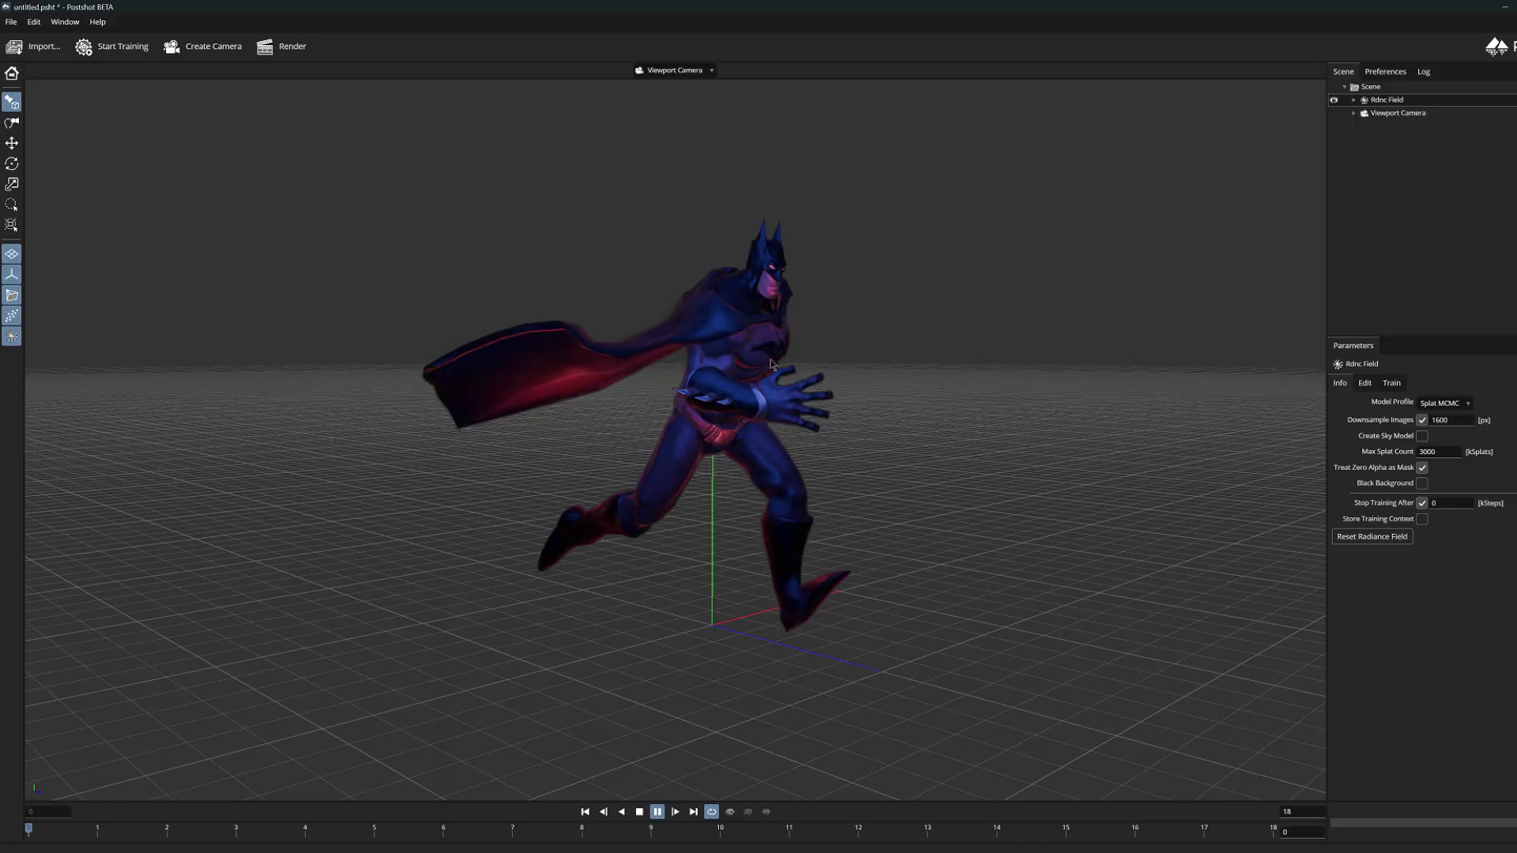
pyautogui.scroll(5, 771, 364)
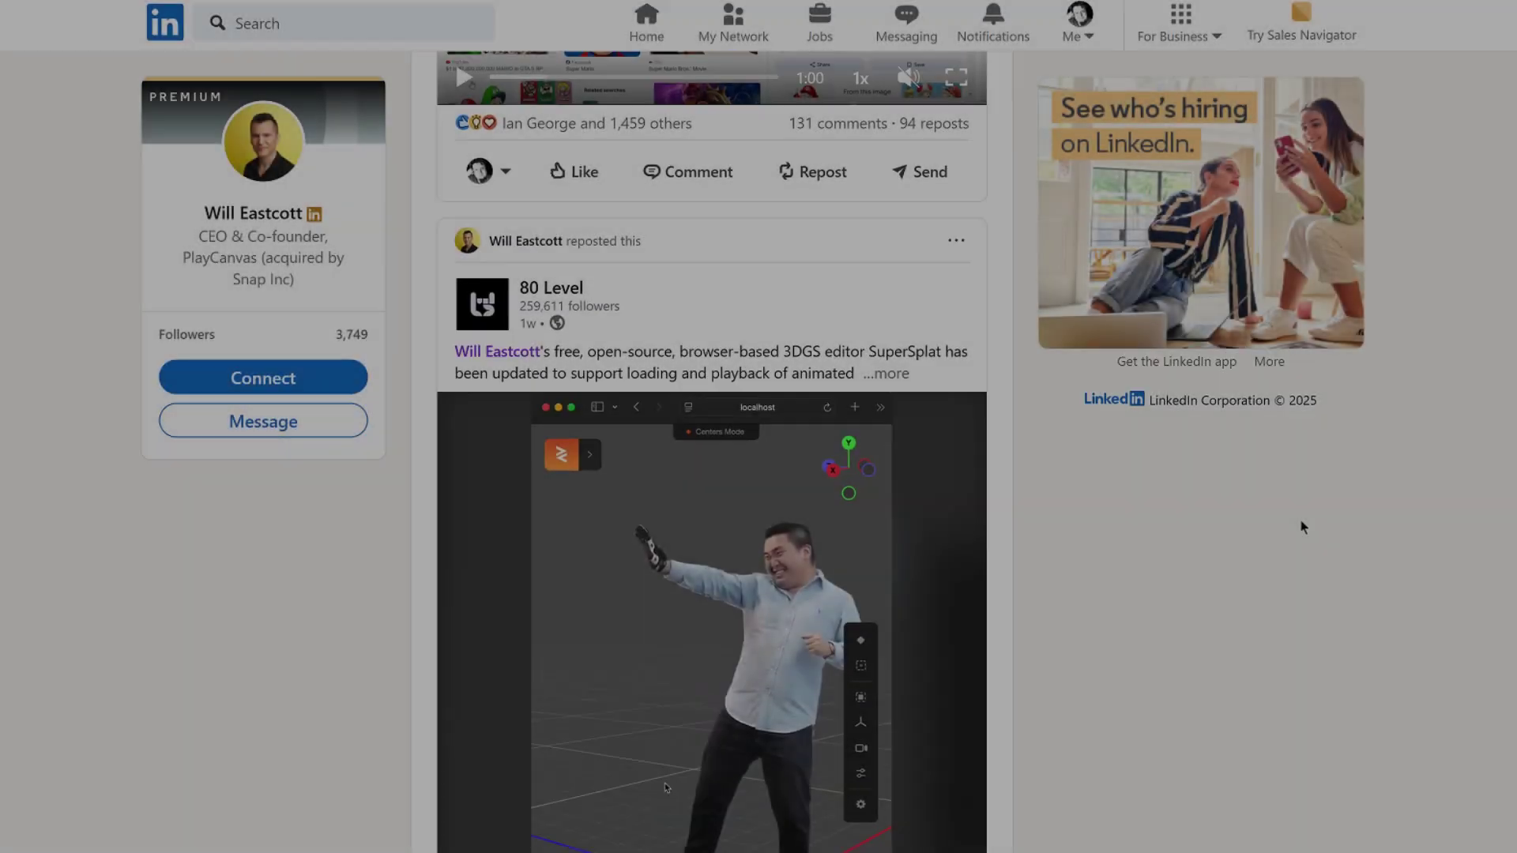
pyautogui.scroll(-5, 1302, 526)
pyautogui.scroll(1, 1302, 526)
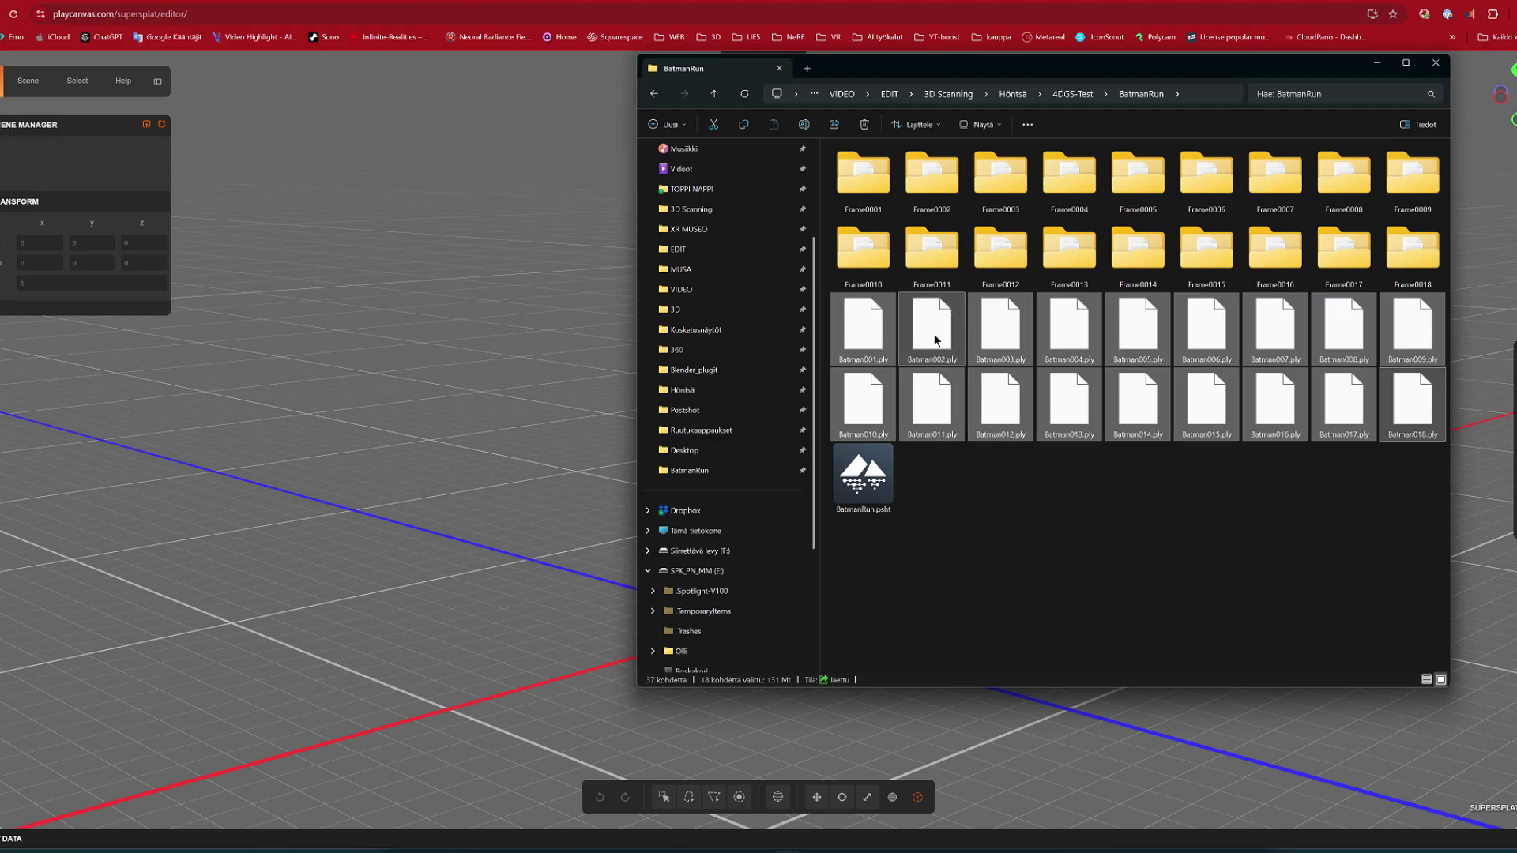
# - Load the Batman PLY frames into SuperSplat and play them at 30 fps
pyautogui.moveTo(590, 372); pyautogui.dragTo(592, 371)
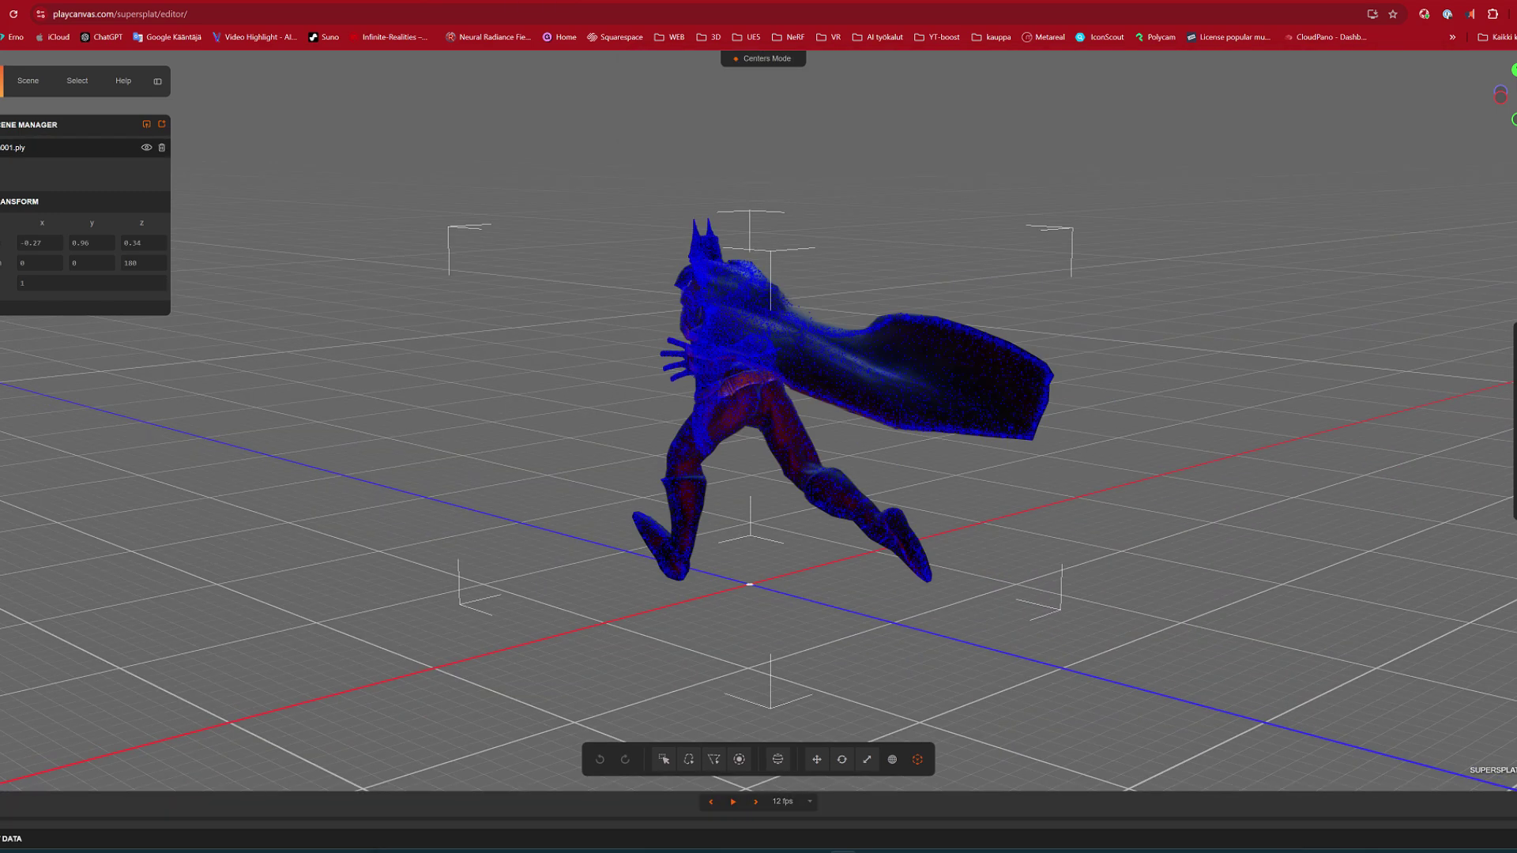
pyautogui.moveTo(145, 817)
pyautogui.mouseDown()
pyautogui.moveTo(802, 817)
pyautogui.moveTo(162, 797)
pyautogui.mouseUp()
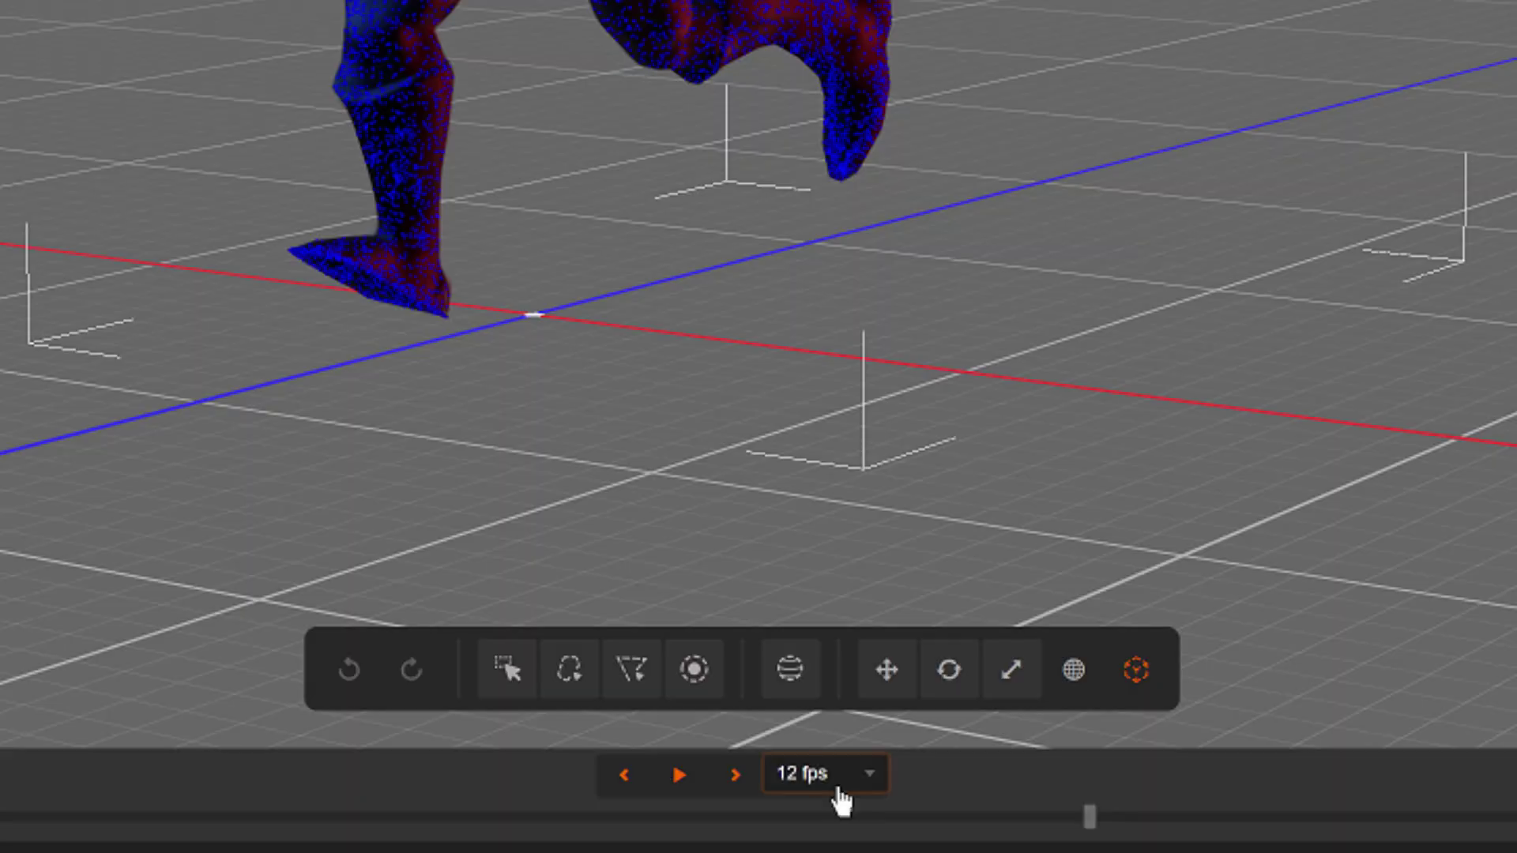
pyautogui.click(783, 801)
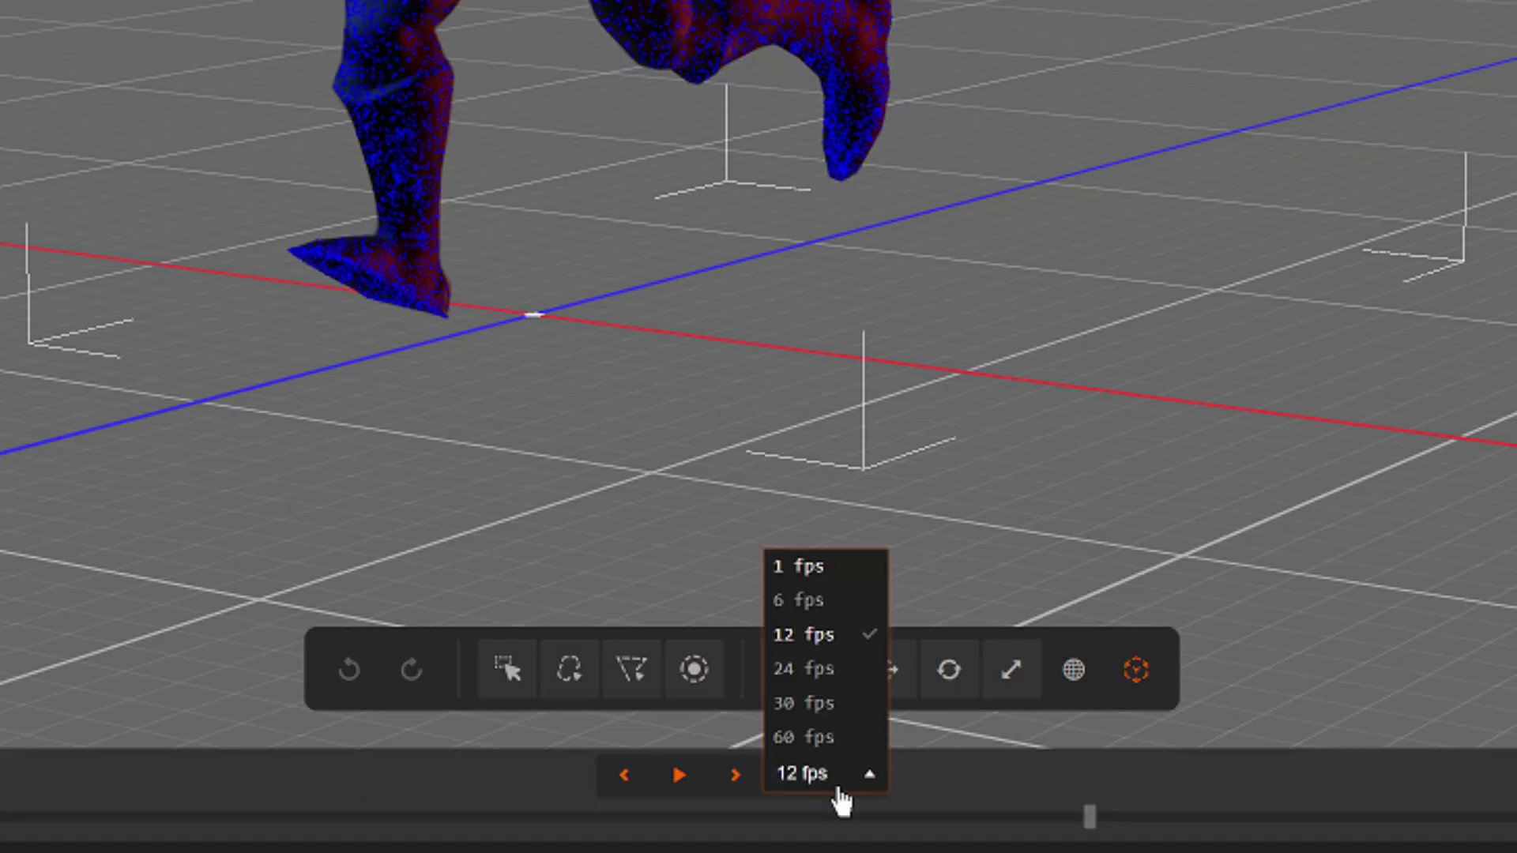
pyautogui.click(803, 703)
pyautogui.click(678, 774)
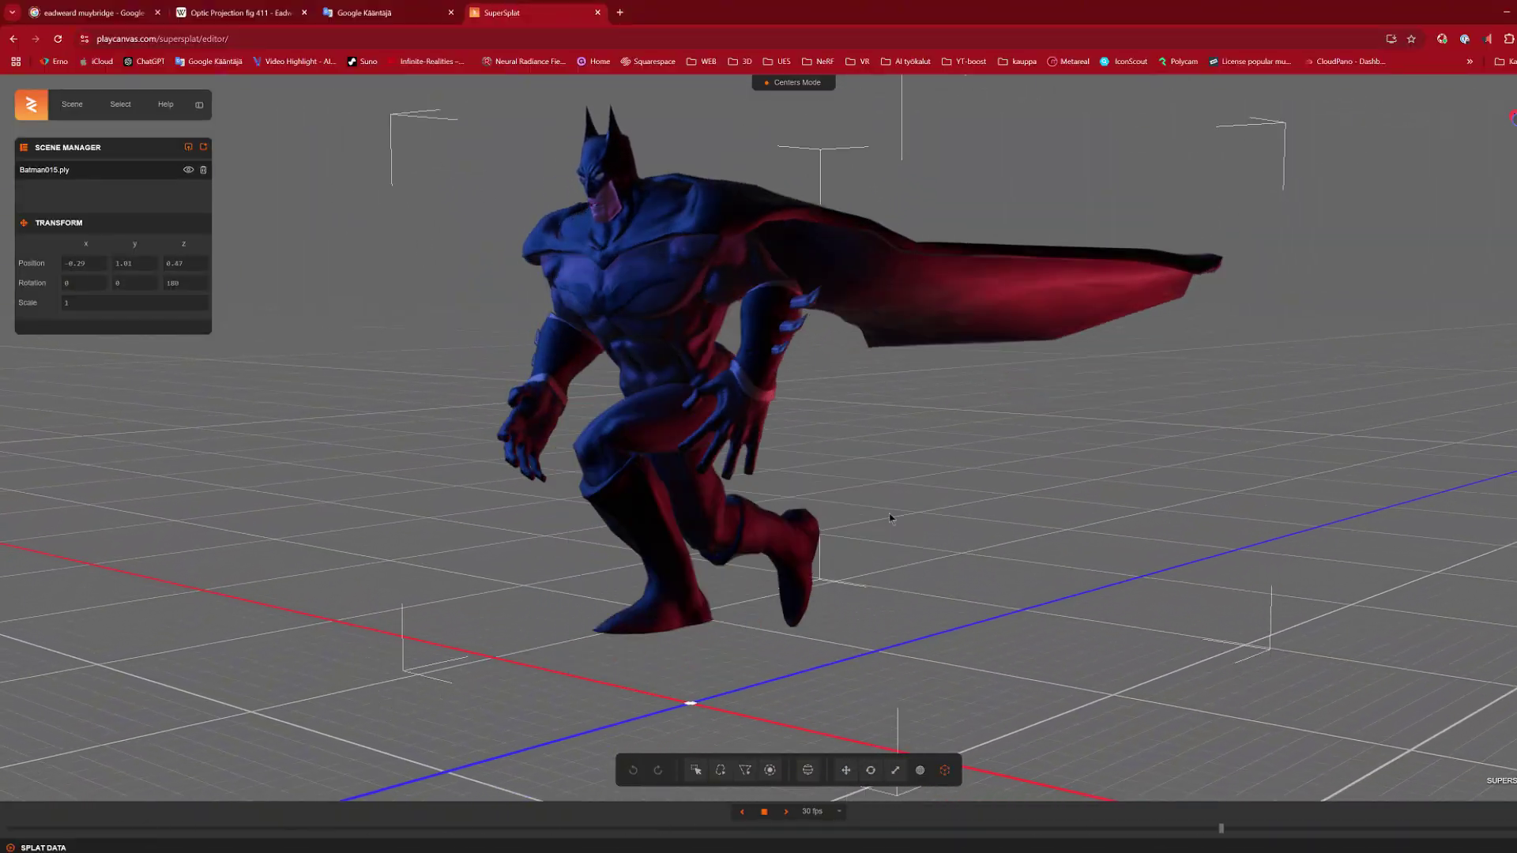
# - Orbit around the running Batman, going full screen with F11 for a top-down view
pyautogui.moveTo(1035, 548); pyautogui.dragTo(872, 566)
pyautogui.press('F11')
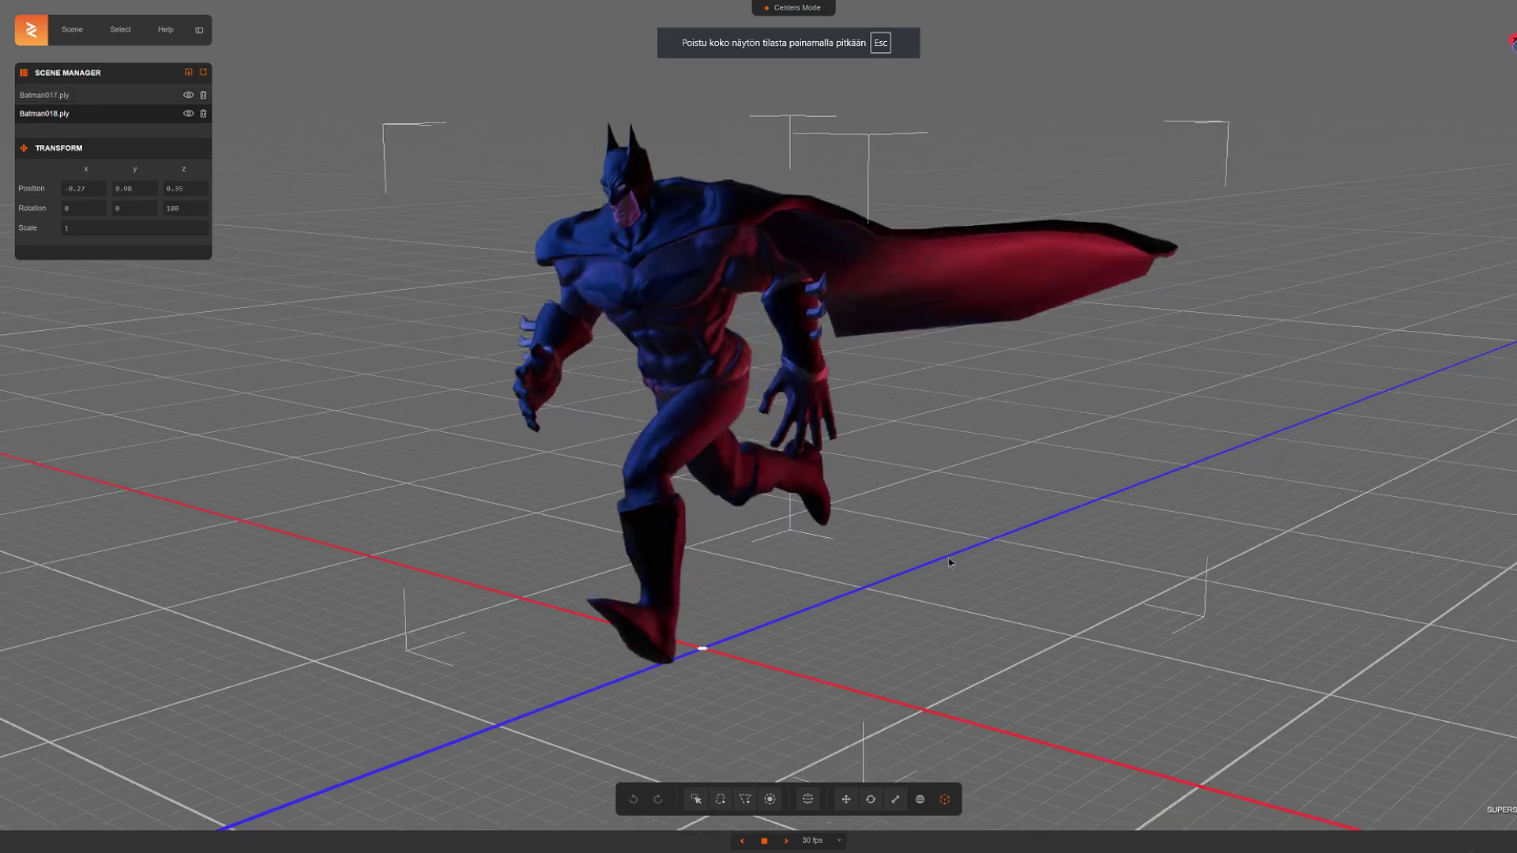
pyautogui.moveTo(946, 557); pyautogui.dragTo(760, 381)
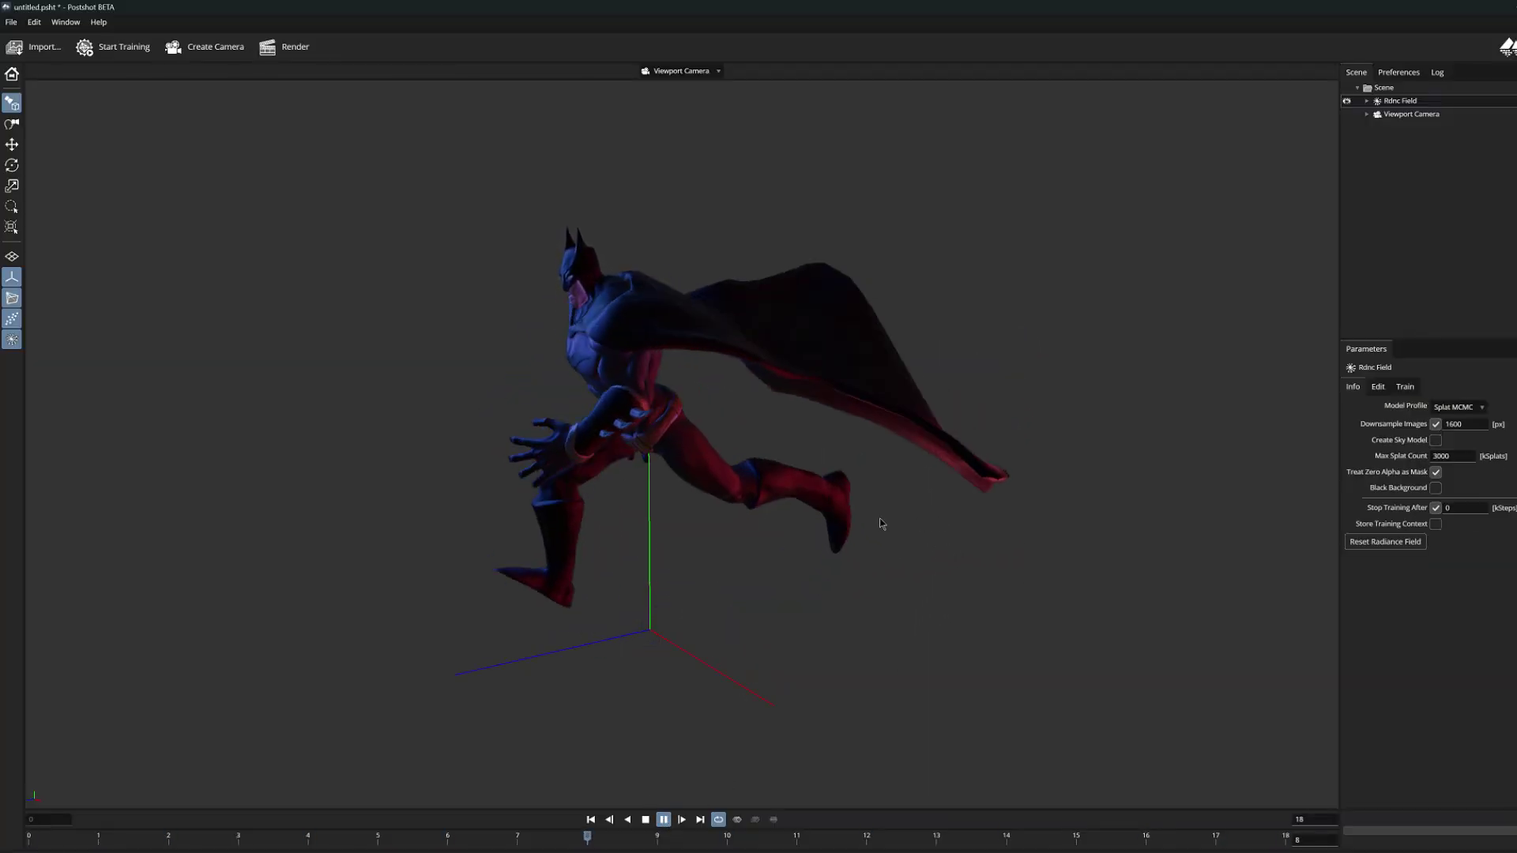
# - Orbit around the animated Batman and turn on the viewport ground grid
pyautogui.moveTo(855, 529); pyautogui.dragTo(537, 502)
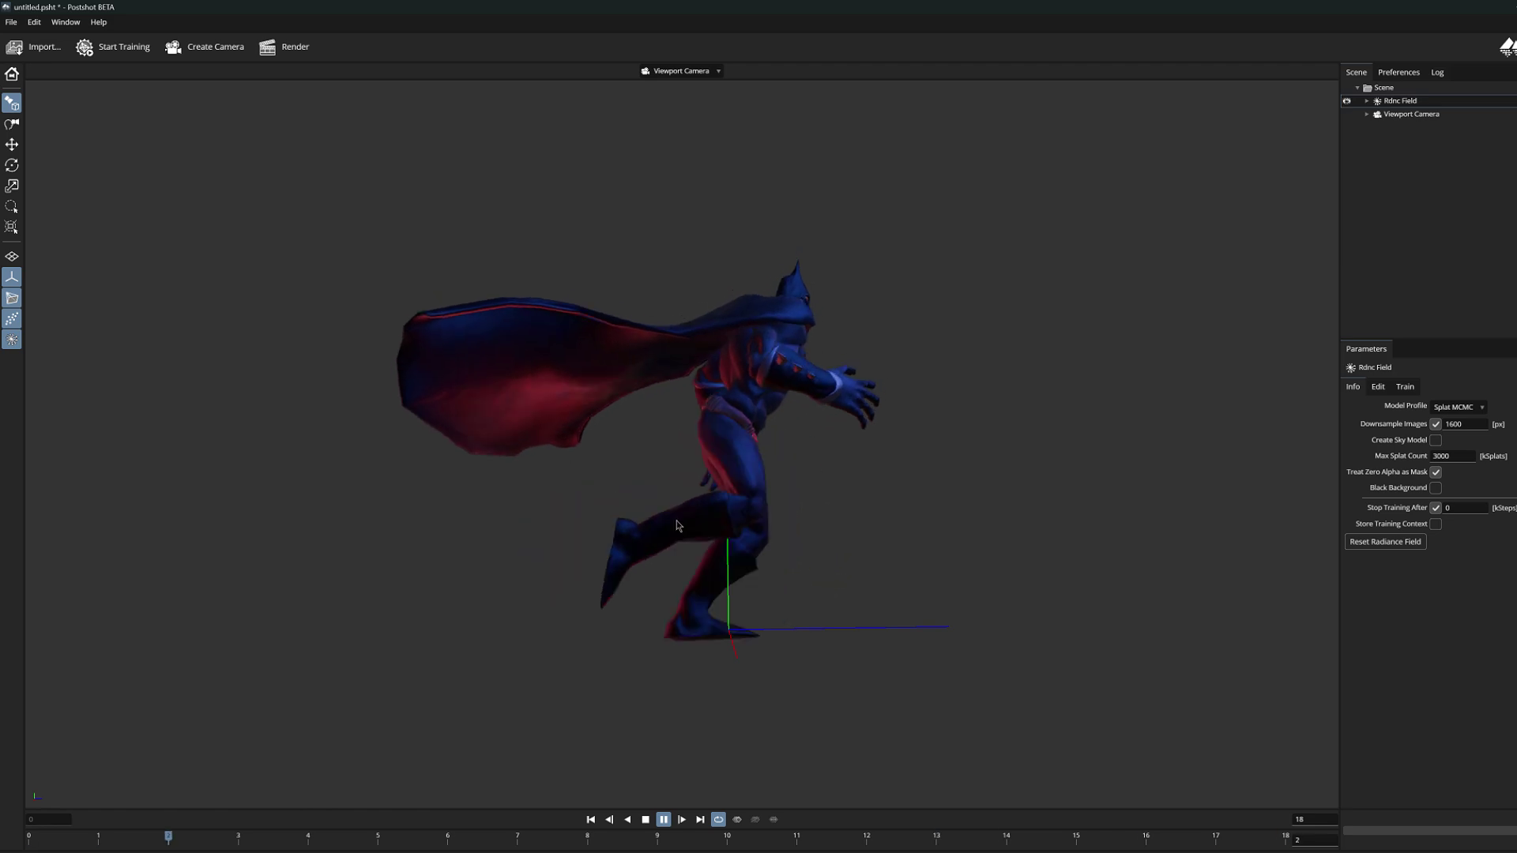
pyautogui.click(12, 257)
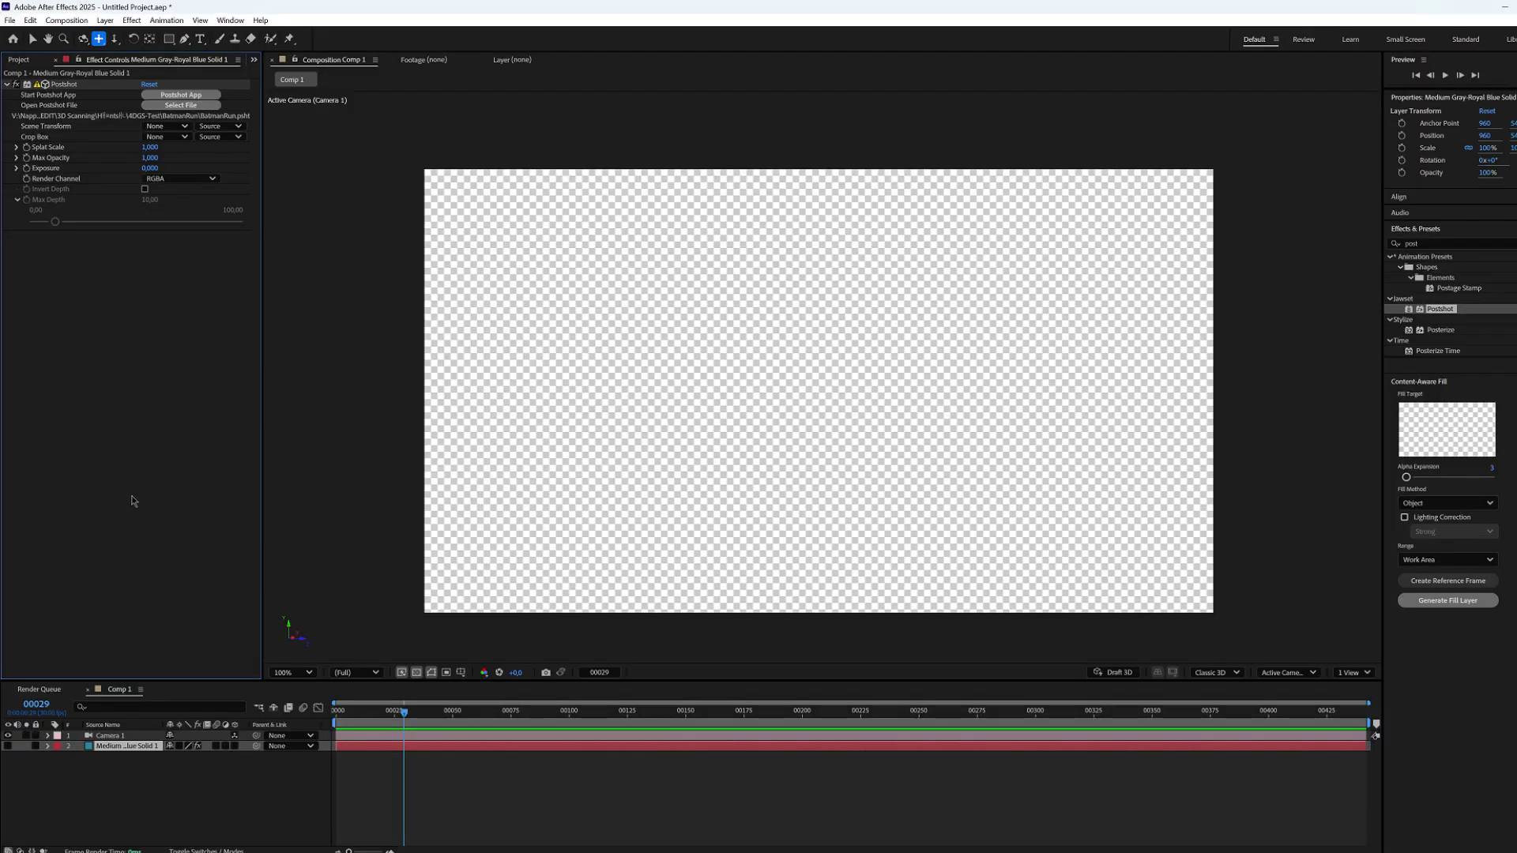
# - Turn on visibility for layer 2, the solid carrying the Postshot effect
pyautogui.click(8, 745)
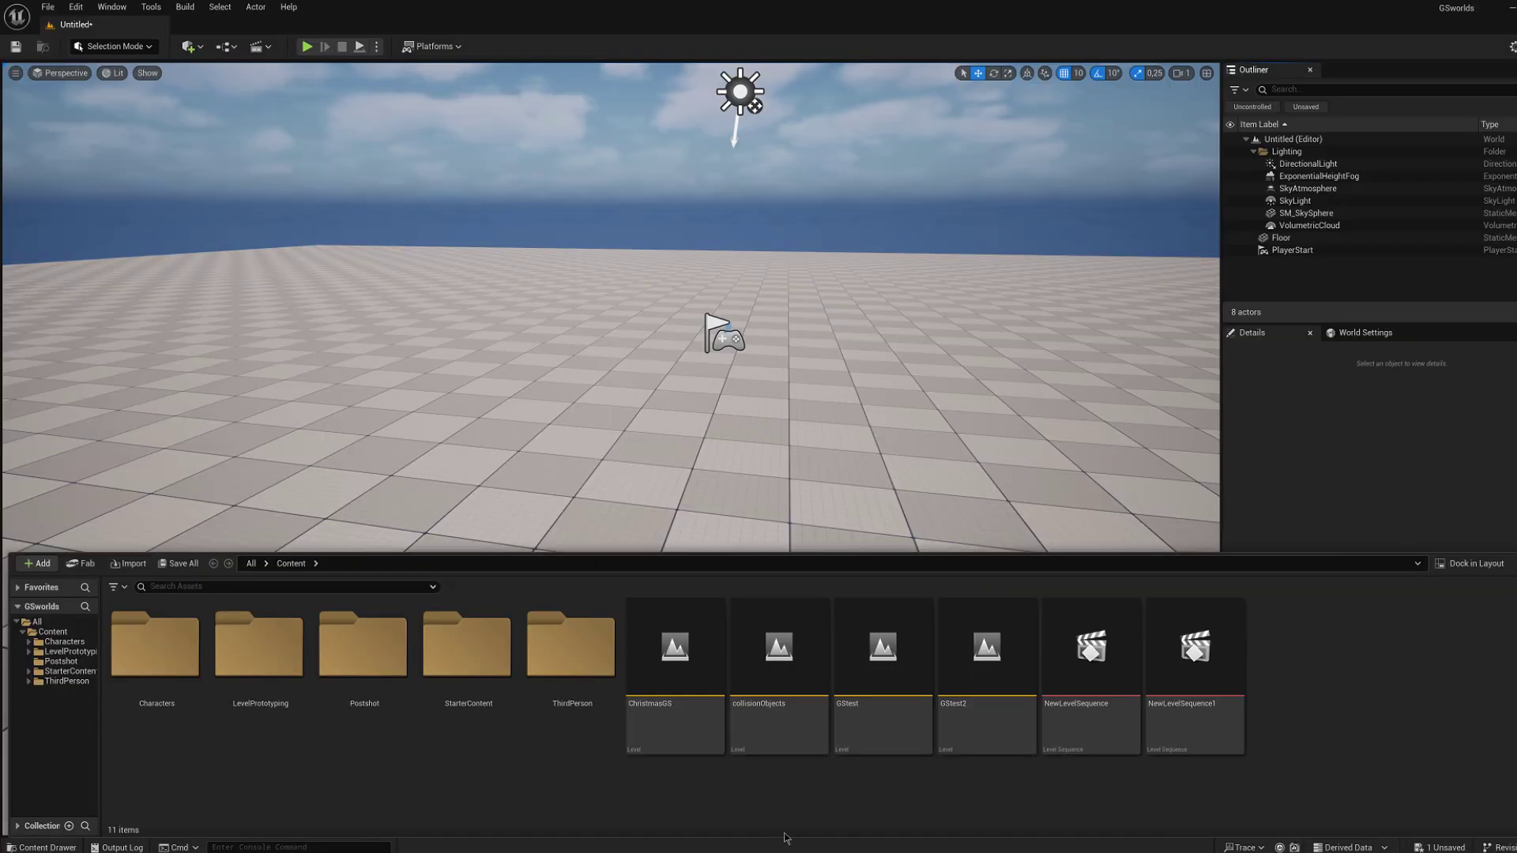
# - Import BatmanRun.psht from Explorer into the Unreal Content Browser
pyautogui.moveTo(785, 845)
pyautogui.click(770, 805)
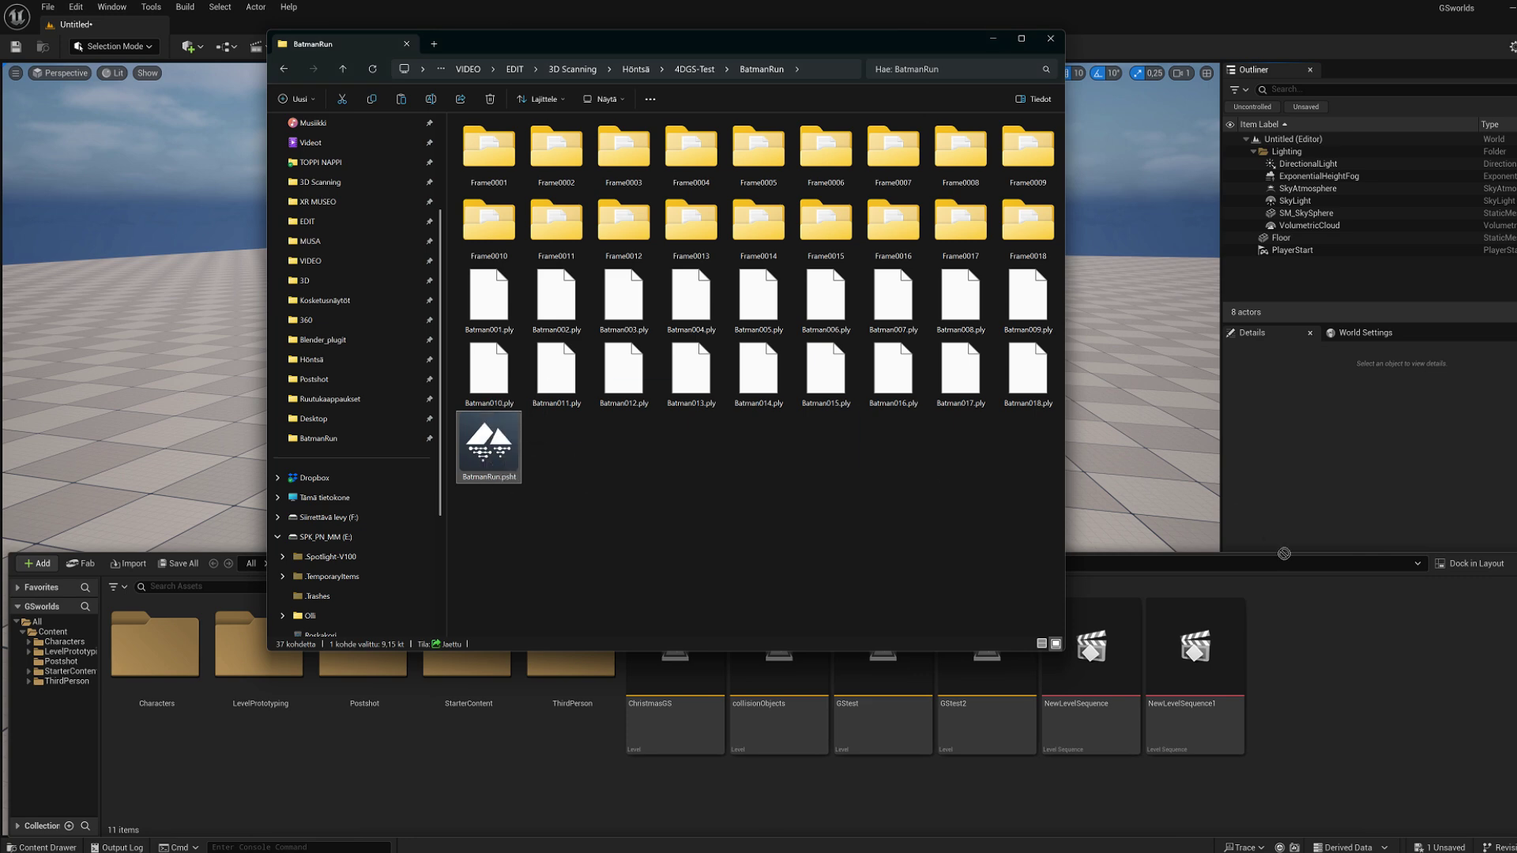
pyautogui.moveTo(1301, 652); pyautogui.dragTo(1300, 647)
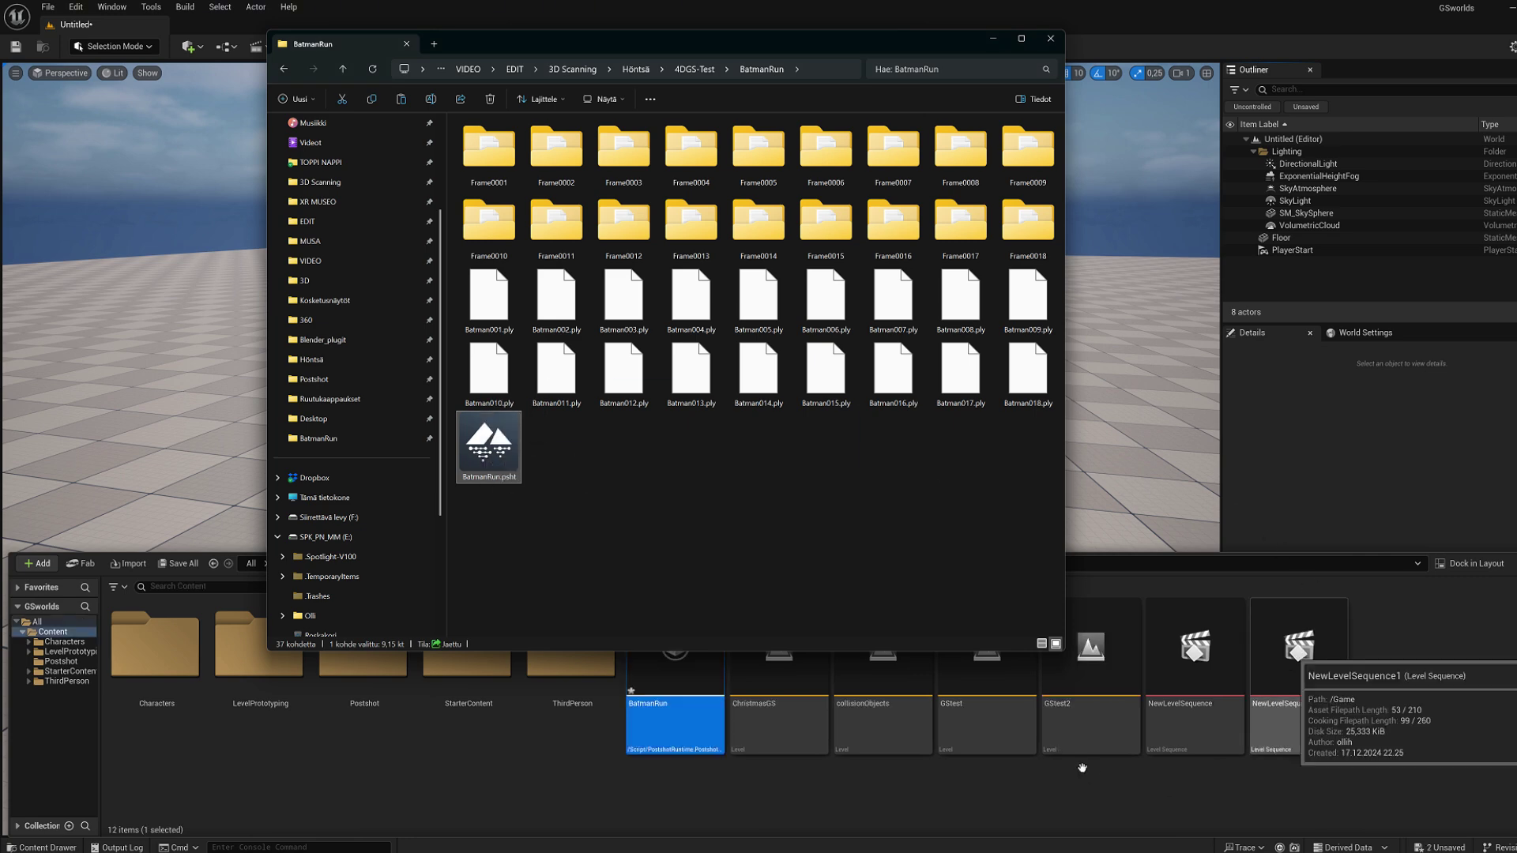
pyautogui.click(1051, 796)
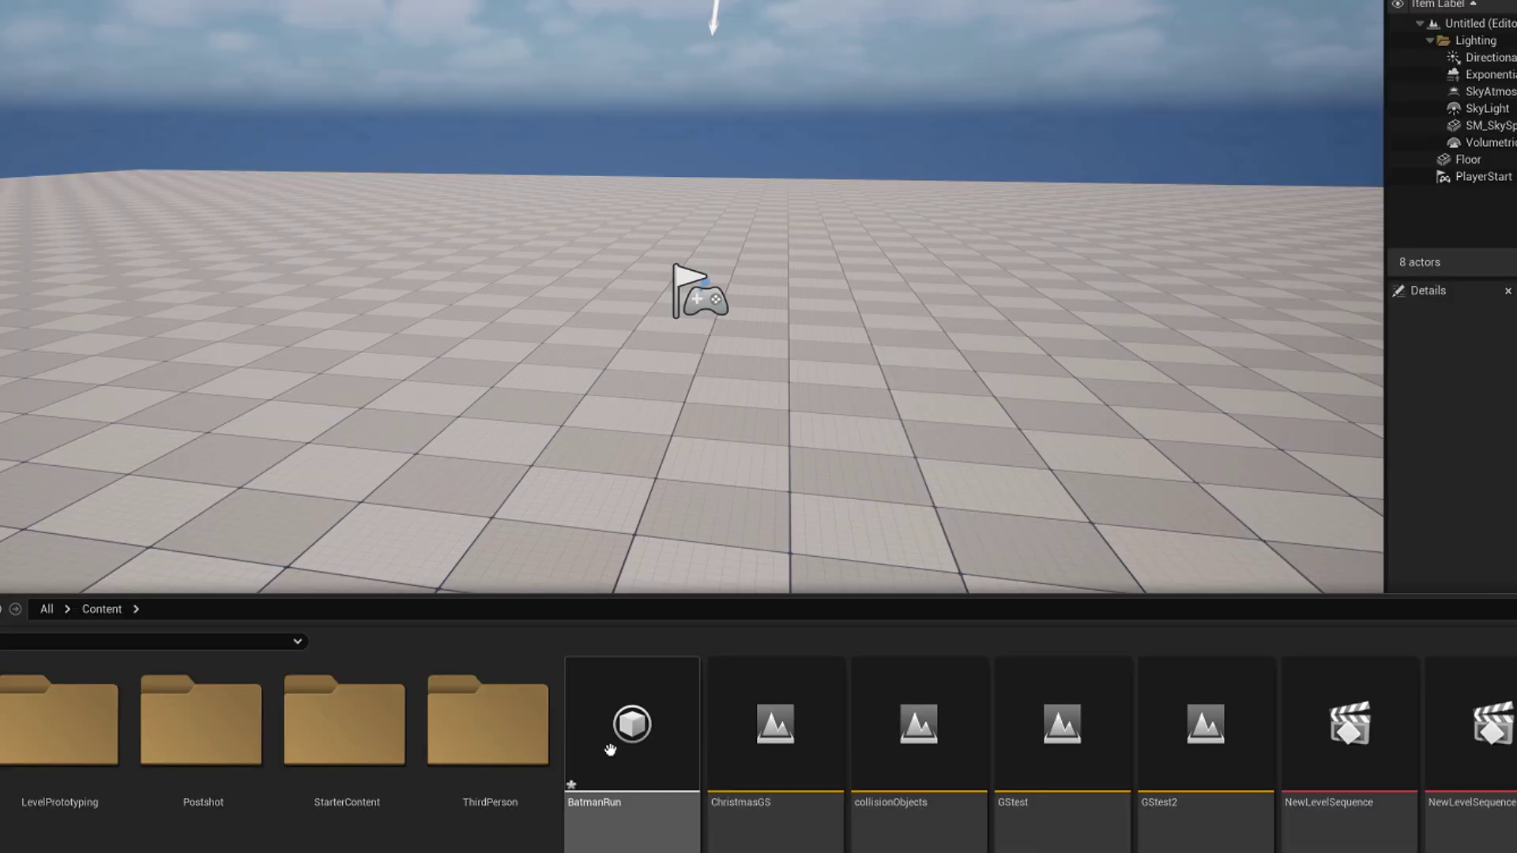
# - Place a BatmanRun actor in the level and fly the camera toward it
pyautogui.click(627, 569)
pyautogui.moveTo(569, 376); pyautogui.dragTo(570, 376)
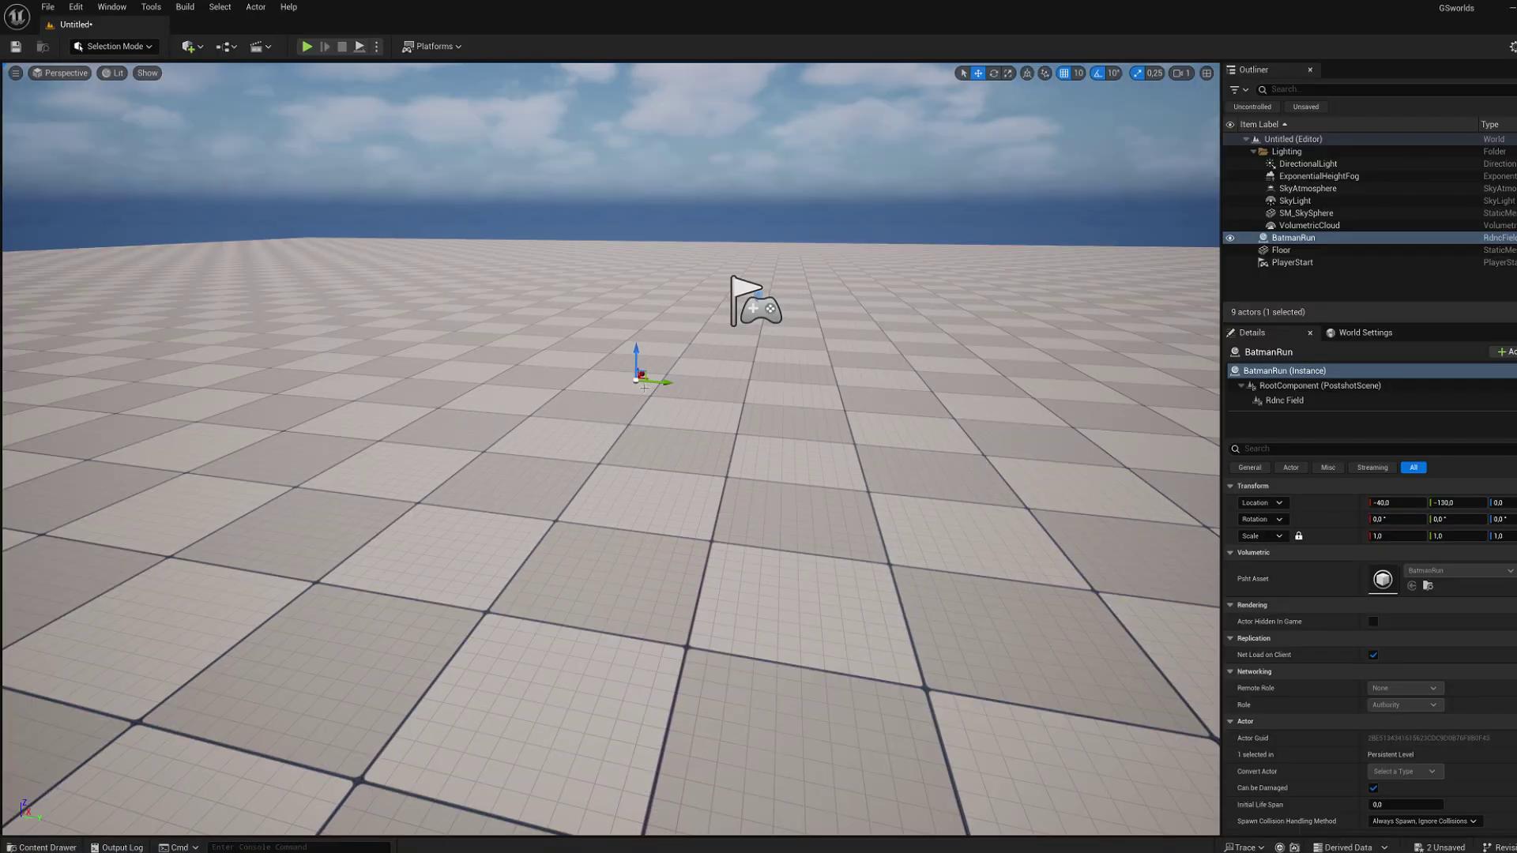
pyautogui.moveTo(645, 387); pyautogui.dragTo(245, 180)
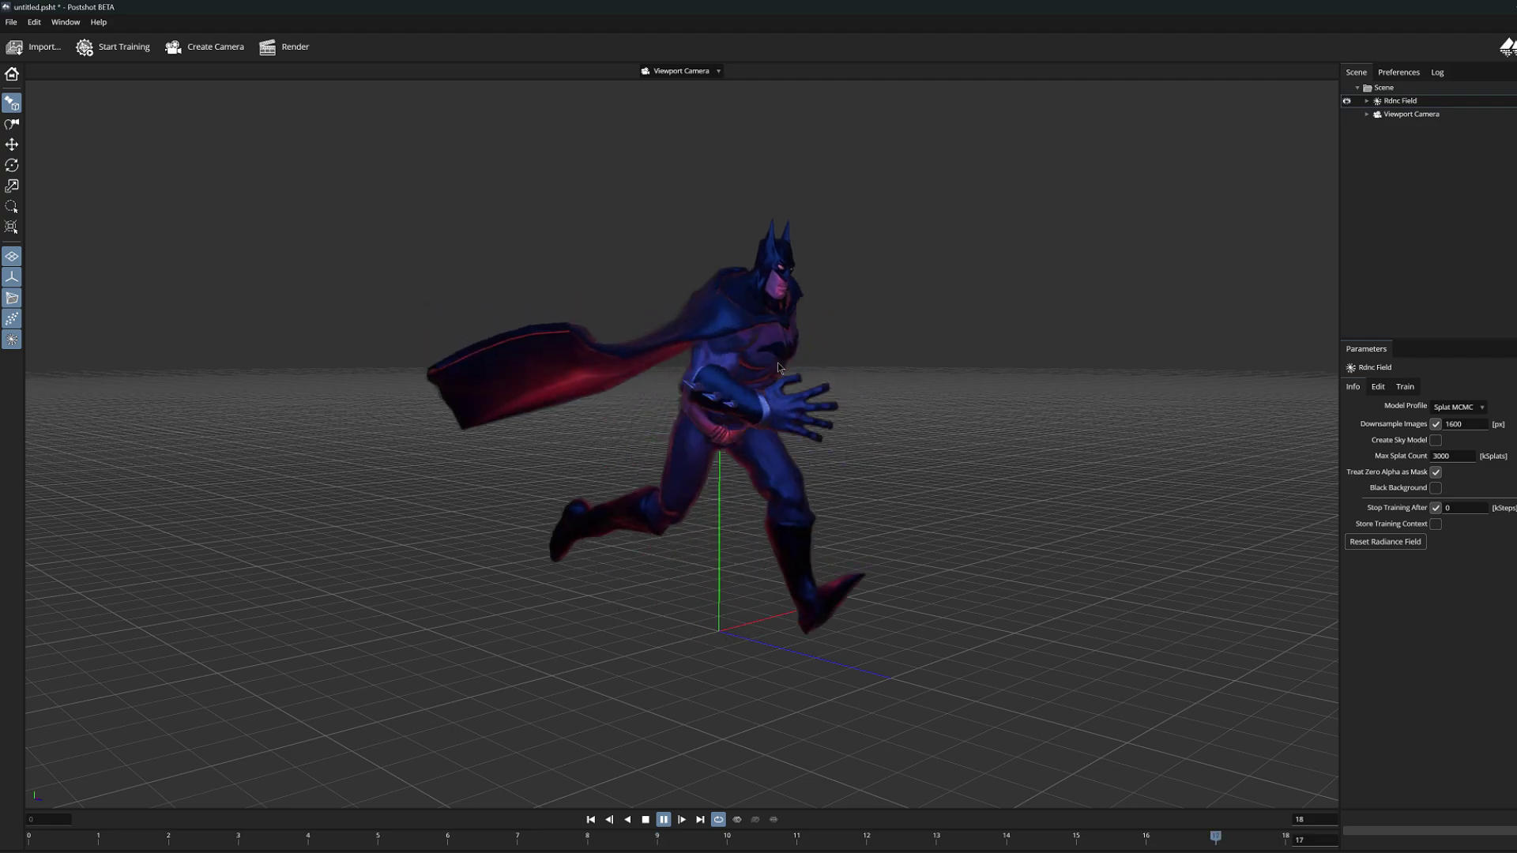
pyautogui.scroll(4, 777, 362)
pyautogui.moveTo(777, 364); pyautogui.dragTo(490, 365)
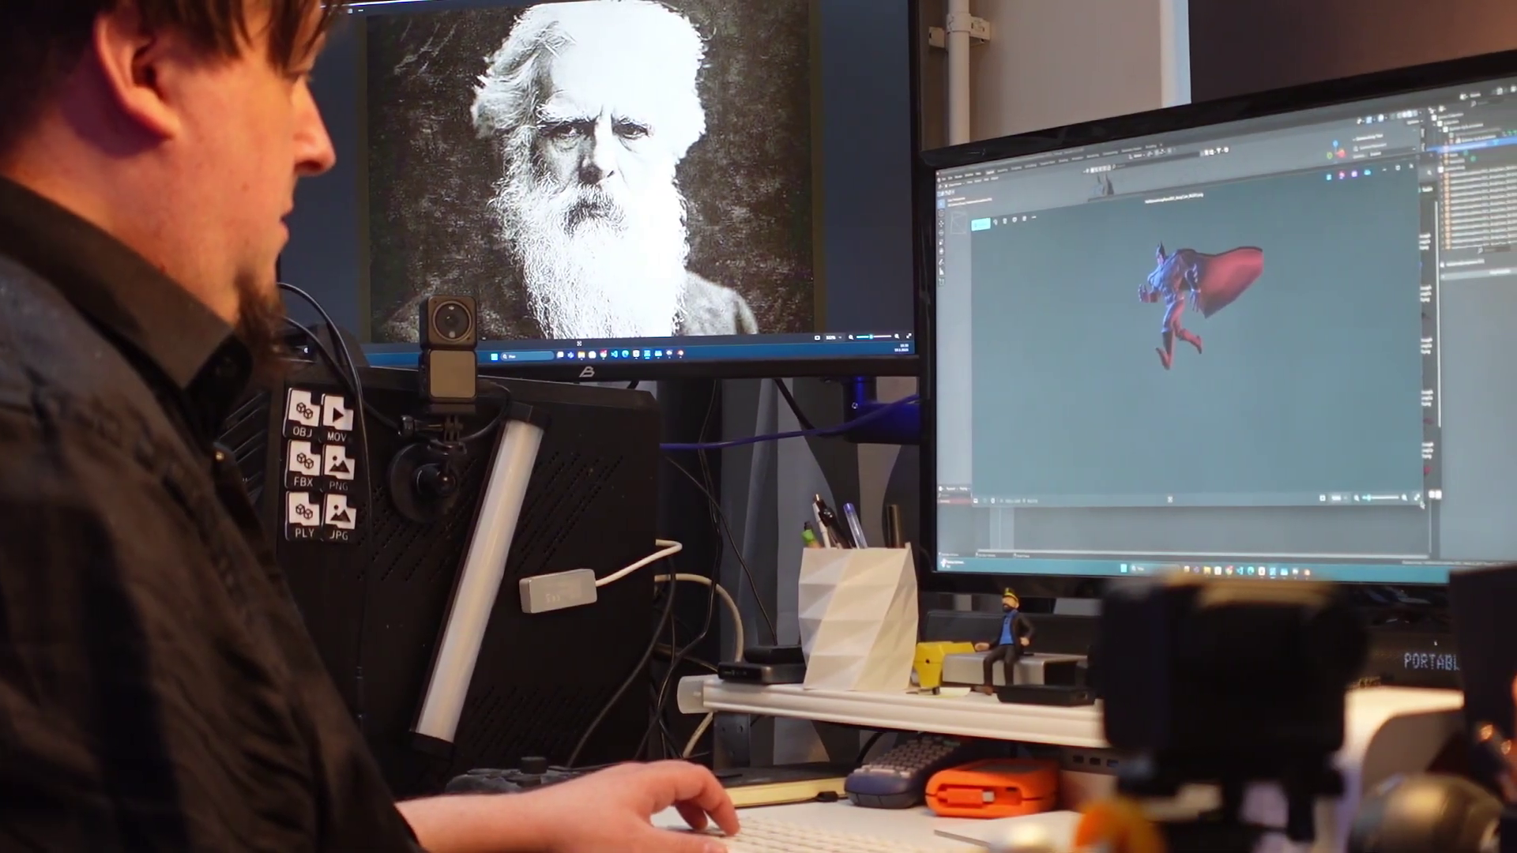
# - Open the asset thumbnail browser panel beside the viewport with Ctrl+Space
pyautogui.hotkey('ctrl', 'space')
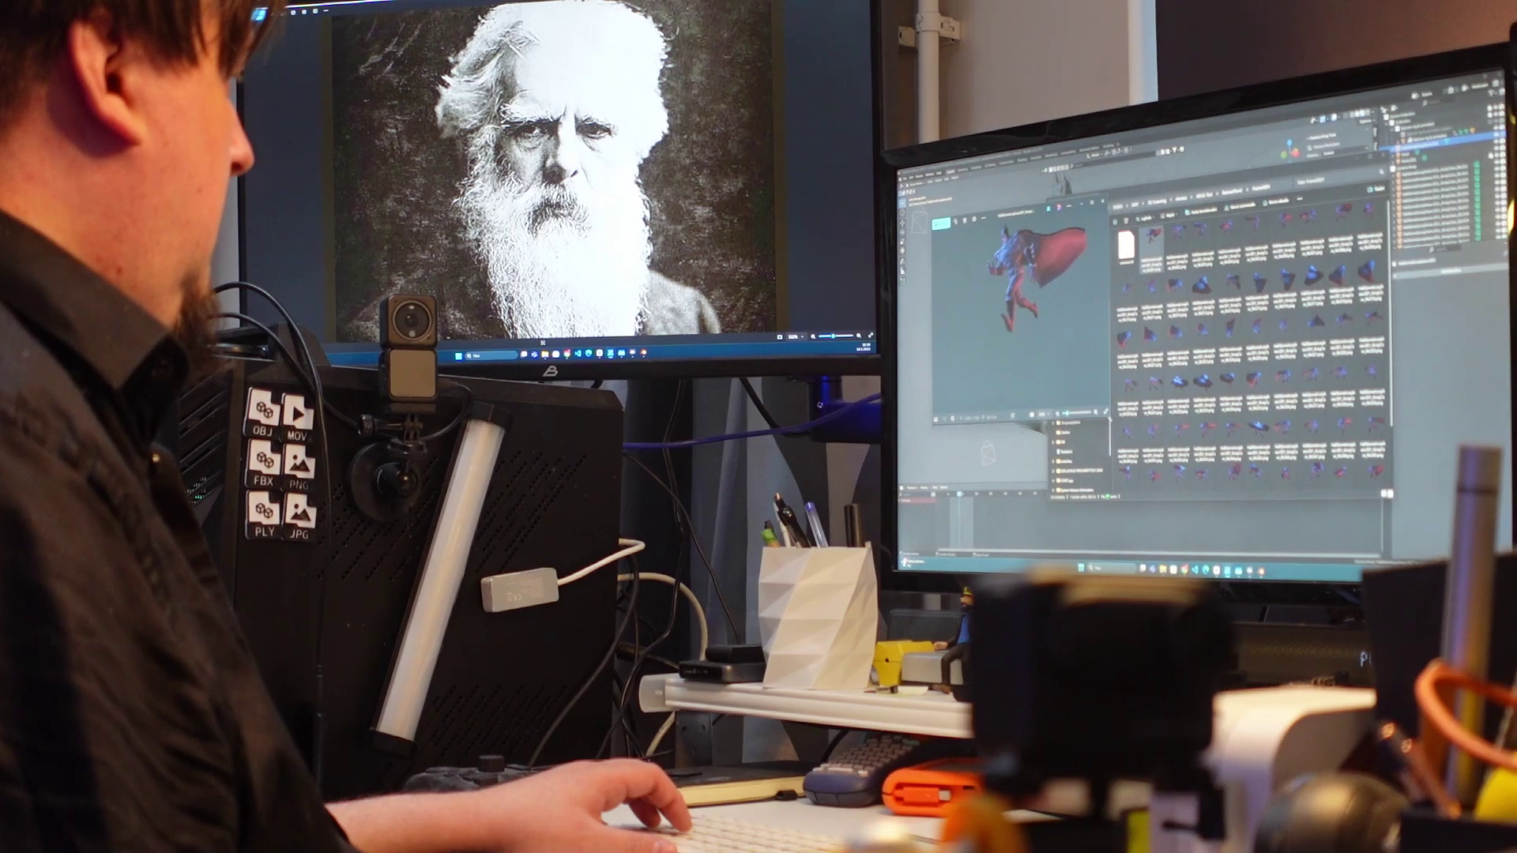